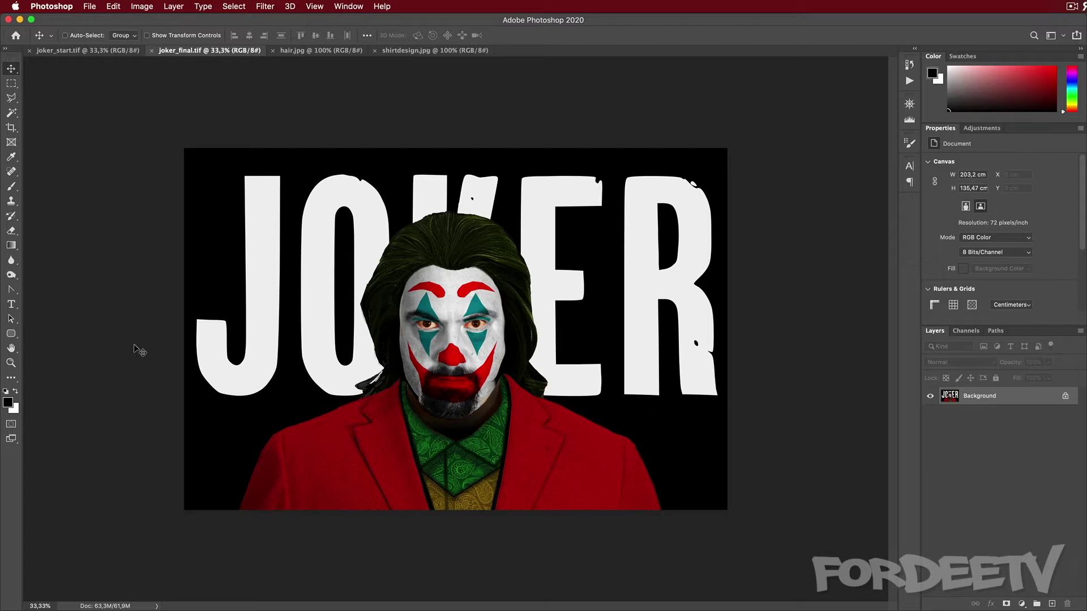
# - Look through the open start photo, wig image and shirt pattern documents to review the source material
pyautogui.click(78, 51)
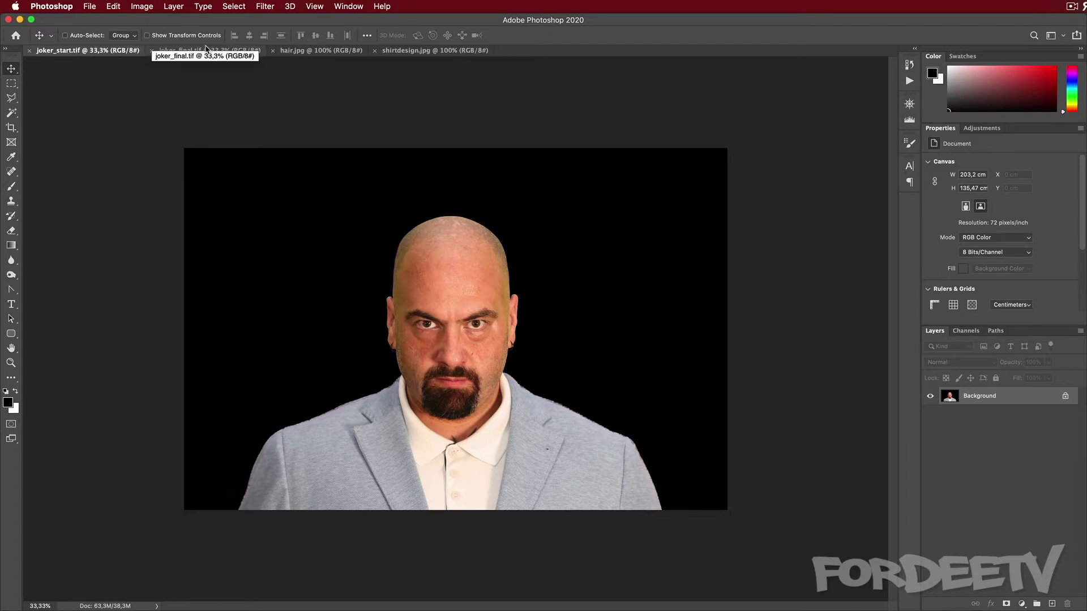
pyautogui.click(317, 53)
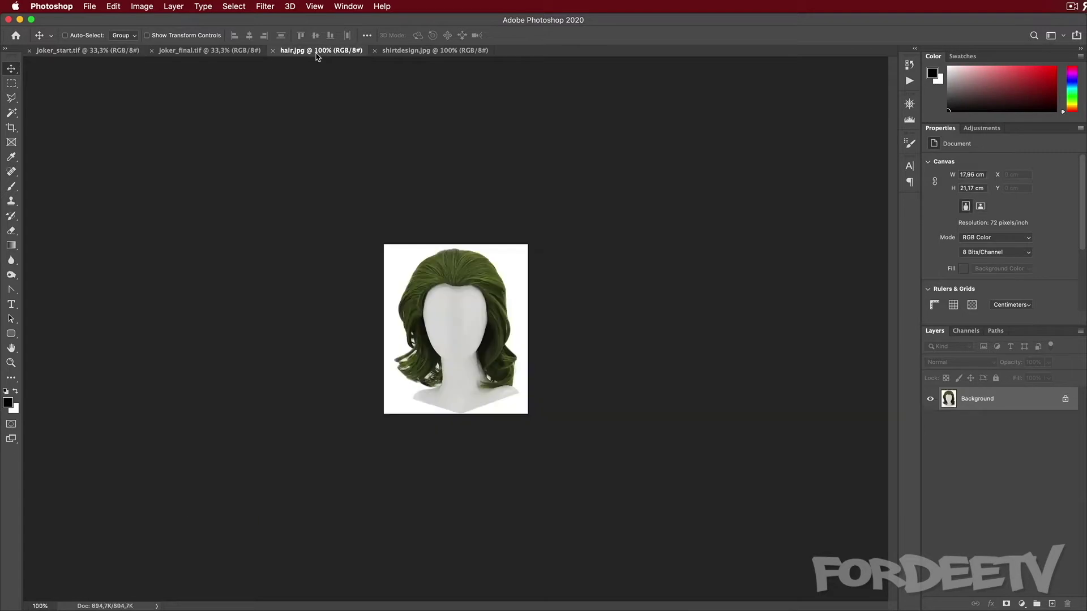
pyautogui.click(416, 52)
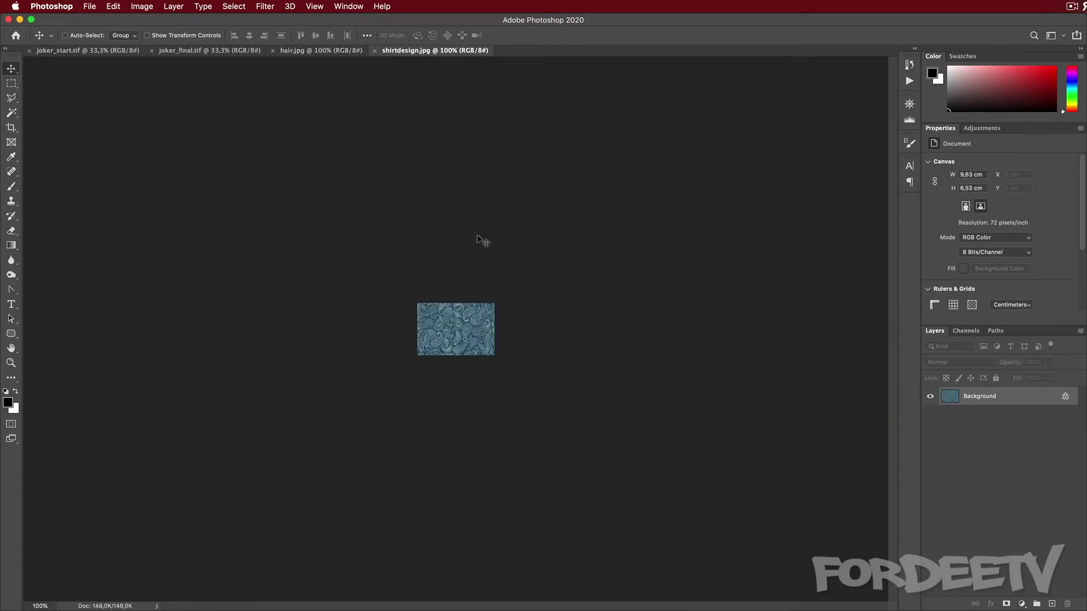
pyautogui.click(186, 52)
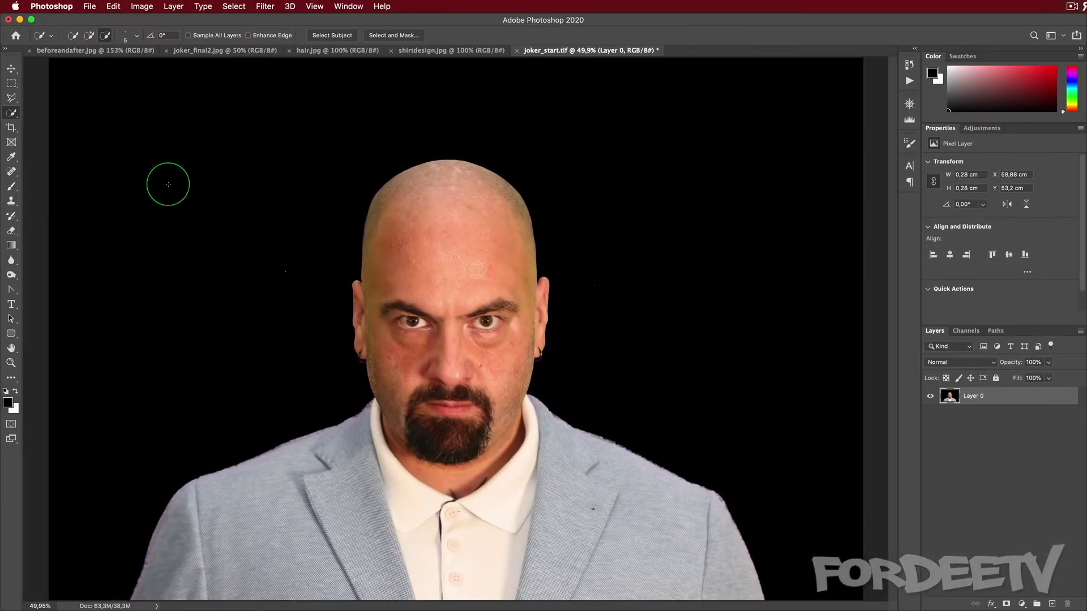
# - Select the black background around the man with the Magic Wand and lasso the leftover specks into the selection
pyautogui.rightClick(11, 113)
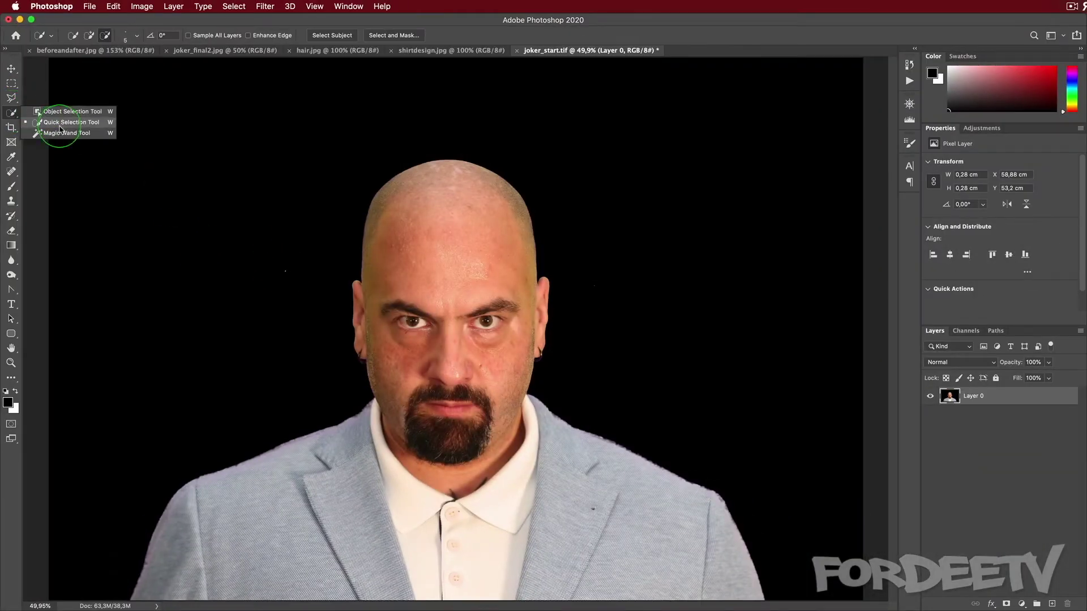
pyautogui.click(60, 133)
pyautogui.click(169, 181)
pyautogui.press('l')
pyautogui.click(98, 490)
pyautogui.click(98, 608)
pyautogui.click(115, 603)
pyautogui.doubleClick(173, 439)
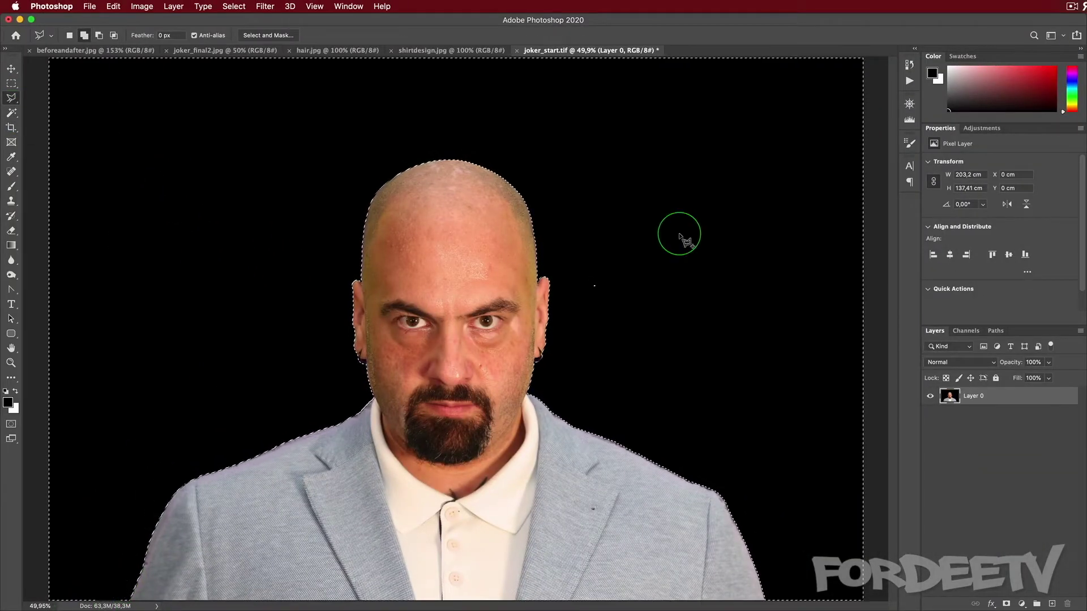
pyautogui.keyDown('shift'); pyautogui.click(586, 242); pyautogui.keyUp('shift')
pyautogui.click(567, 319)
pyautogui.click(713, 350)
pyautogui.doubleClick(736, 253)
# - Invert the selection and copy the man onto a new layer, and place a black-filled layer directly beneath the cutout
pyautogui.press('super+shift+i')
pyautogui.press('super+j')
pyautogui.click(1052, 604)
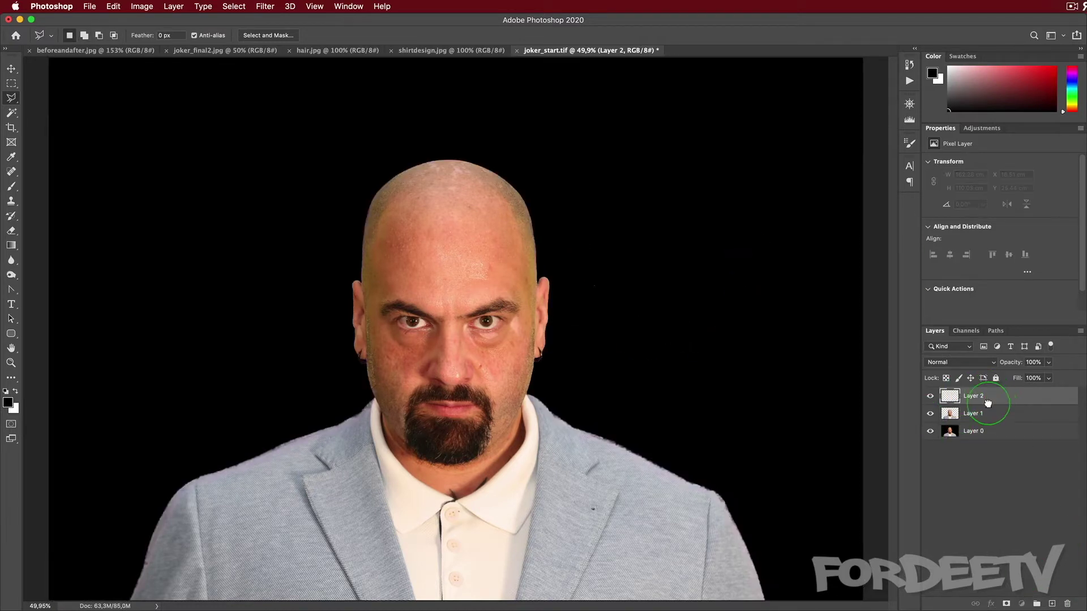
pyautogui.moveTo(988, 403); pyautogui.dragTo(988, 422)
pyautogui.hotkey('alt', 'BackSpace')
# - Rename the source photo's layer Original BG, then hide and lock it
pyautogui.doubleClick(973, 430)
pyautogui.write('Ori9ginal ')
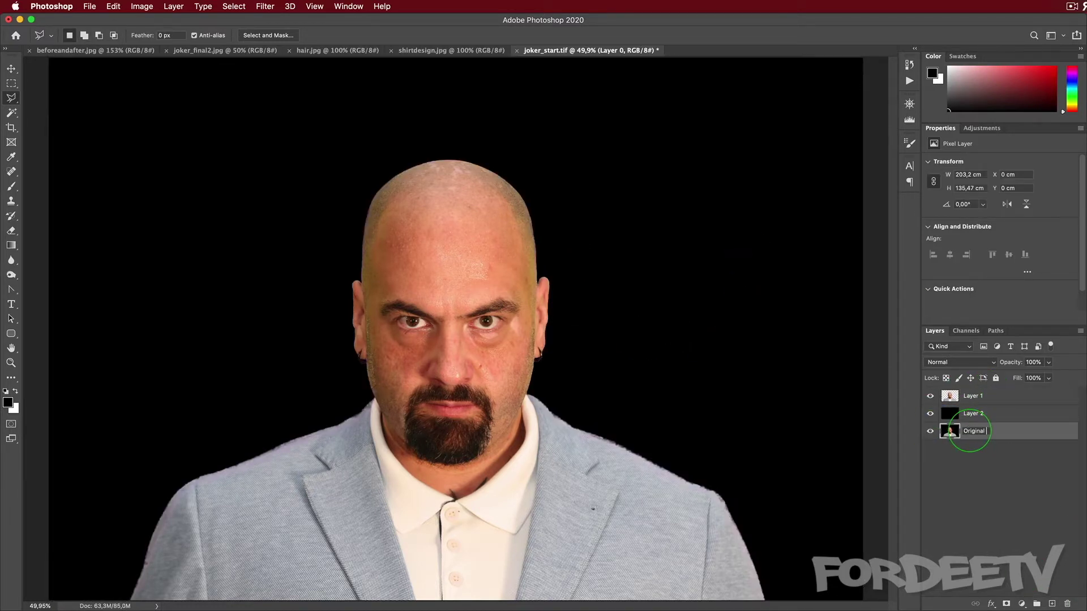
pyautogui.write('BG')
pyautogui.press('Return')
pyautogui.click(929, 431)
pyautogui.click(996, 378)
# - Rename the black-filled layer Black BG and the man's cutout layer Main
pyautogui.doubleClick(973, 413)
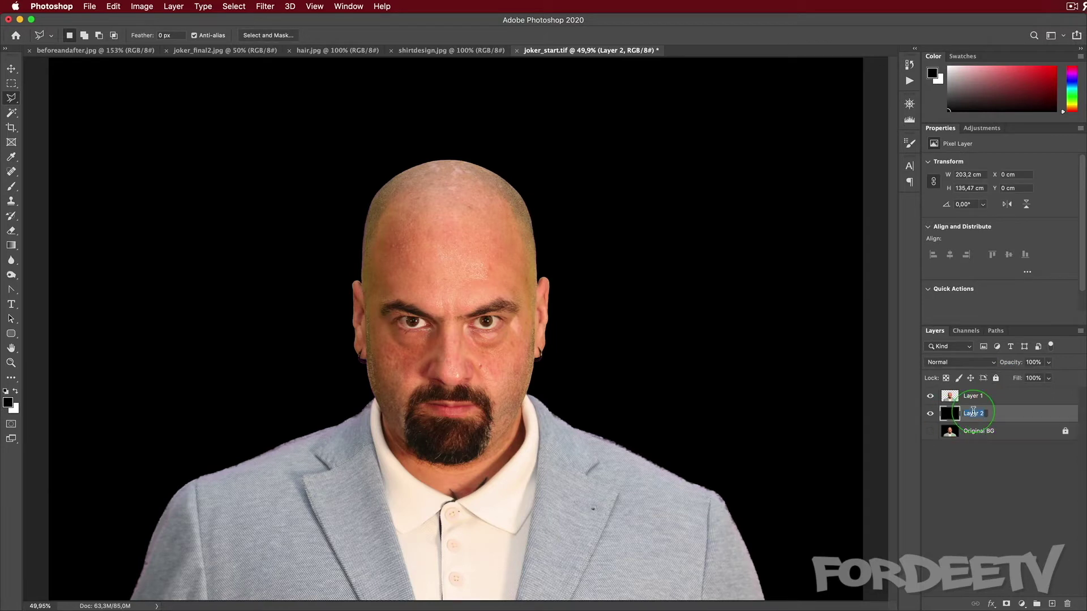
pyautogui.write('Black BG')
pyautogui.press('Return')
pyautogui.doubleClick(973, 396)
pyautogui.write('Main')
# - Select the jacket and shirt on the Main layer with the Quick Selection tool
pyautogui.click(16, 104)
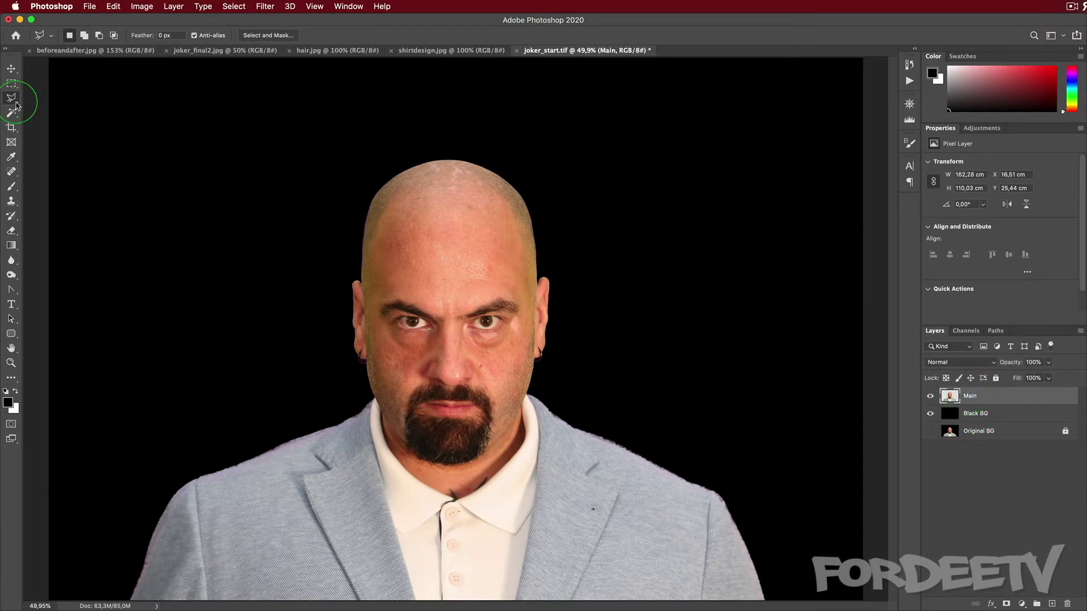
pyautogui.click(15, 113)
pyautogui.click(51, 123)
pyautogui.moveTo(230, 582)
pyautogui.mouseDown()
pyautogui.moveTo(461, 459)
pyautogui.moveTo(639, 514)
pyautogui.moveTo(541, 511)
pyautogui.mouseUp()
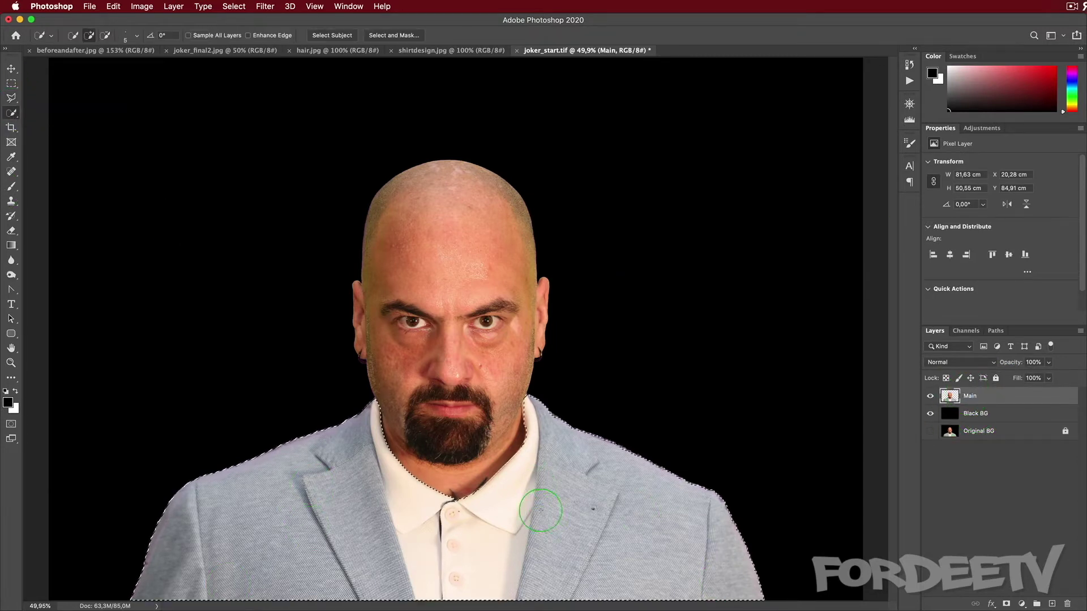
# - Subtract the shirt and its collar from the selection with the Polygonal Lasso so only the jacket is selected
pyautogui.press('super+plus')
pyautogui.scroll(-5, 575, 318)
pyautogui.scroll(2, 575, 317)
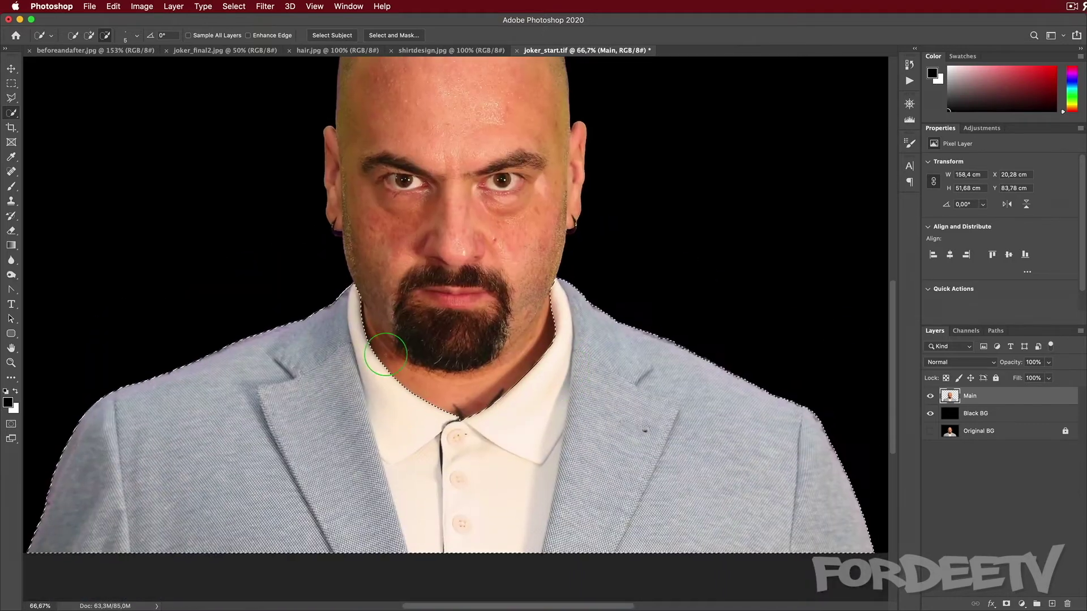
pyautogui.press('l')
pyautogui.moveTo(354, 273)
pyautogui.mouseDown()
pyautogui.moveTo(358, 385)
pyautogui.moveTo(415, 562)
pyautogui.moveTo(537, 555)
pyautogui.moveTo(573, 323)
pyautogui.mouseUp()
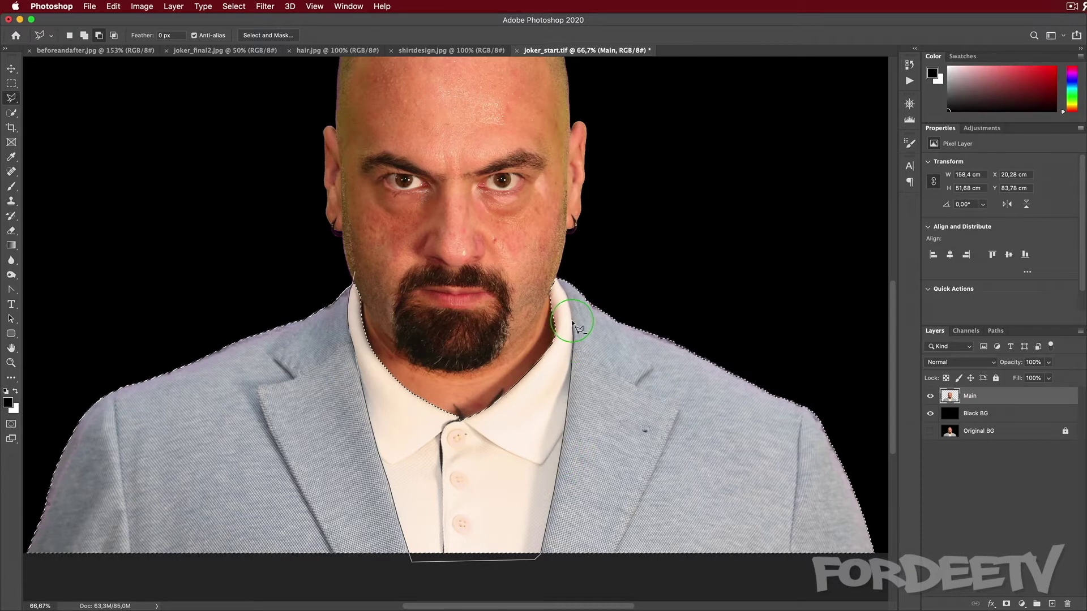
pyautogui.click(573, 321)
pyautogui.click(569, 296)
pyautogui.click(557, 276)
pyautogui.doubleClick(515, 256)
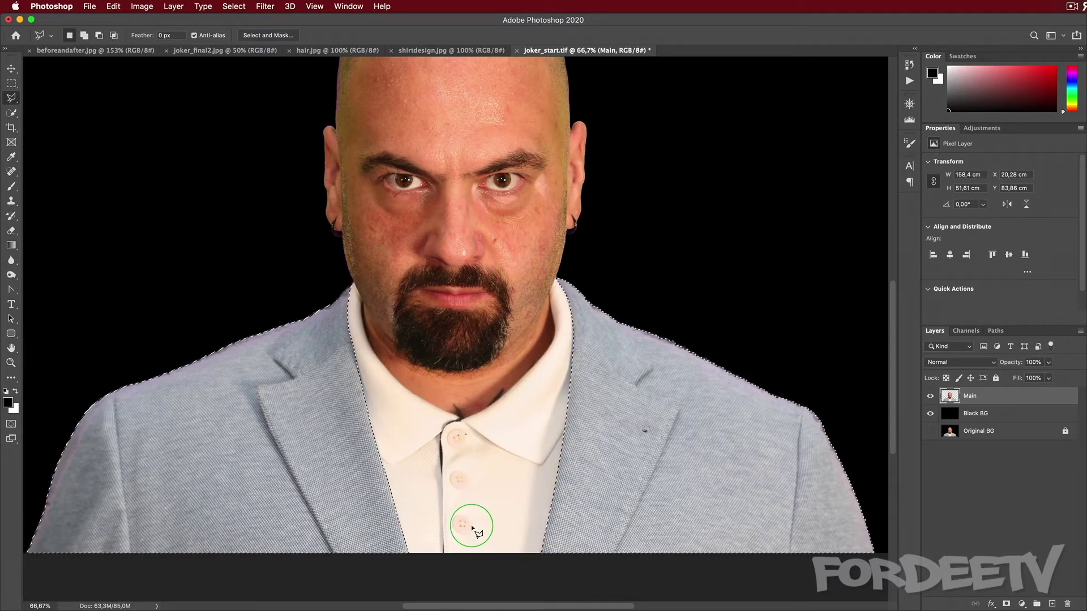
# - Turn the jacket red with a colorized Hue/Saturation adjustment: hue 0, saturation 68, lightness -49
pyautogui.click(981, 129)
pyautogui.click(946, 166)
pyautogui.click(986, 264)
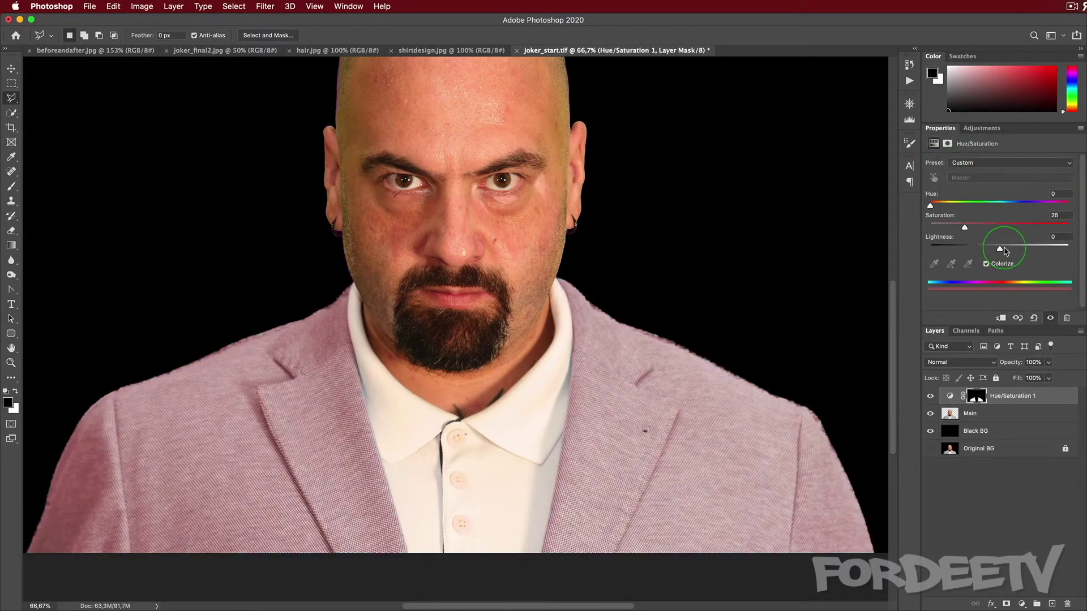
pyautogui.moveTo(1004, 251); pyautogui.dragTo(1018, 230)
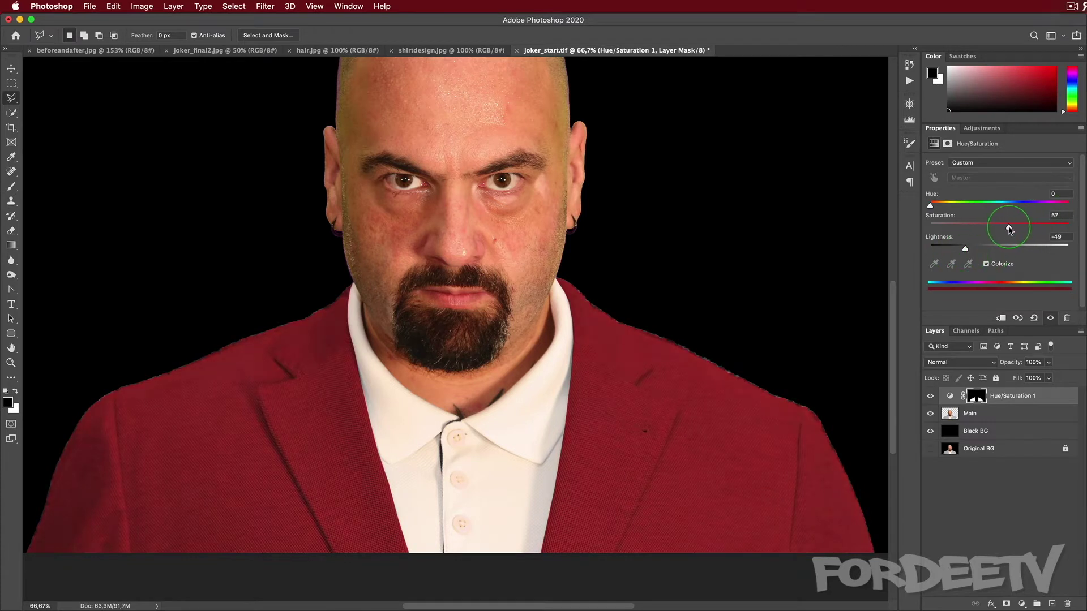
# - Clip the Hue/Saturation adjustment to the Main layer and add a clipped Vibrance adjustment with vibrance +20
pyautogui.click(981, 128)
pyautogui.rightClick(1006, 397)
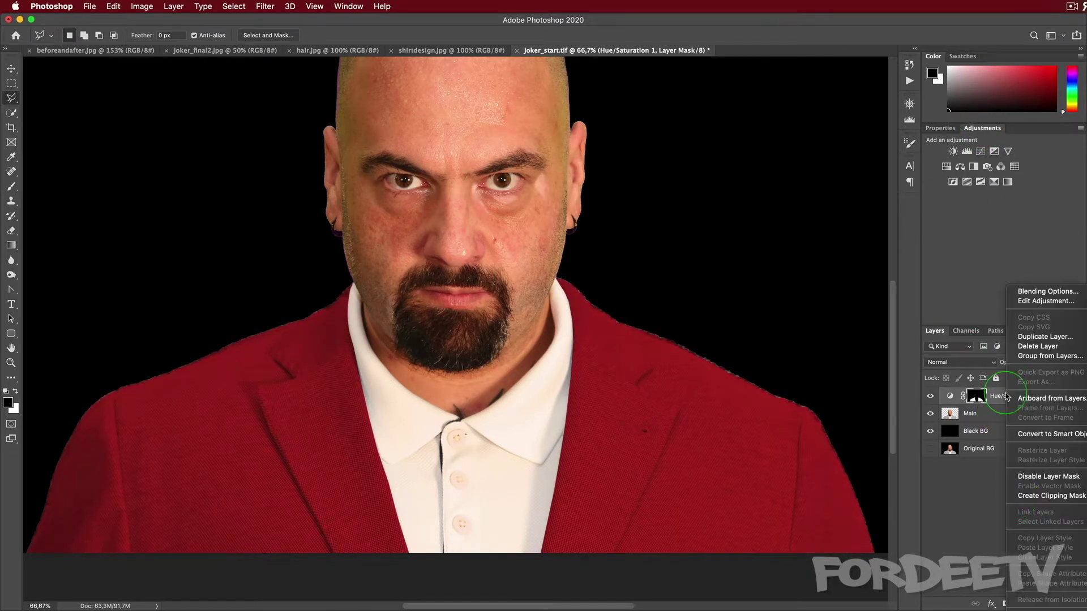
pyautogui.click(1016, 495)
pyautogui.click(1007, 151)
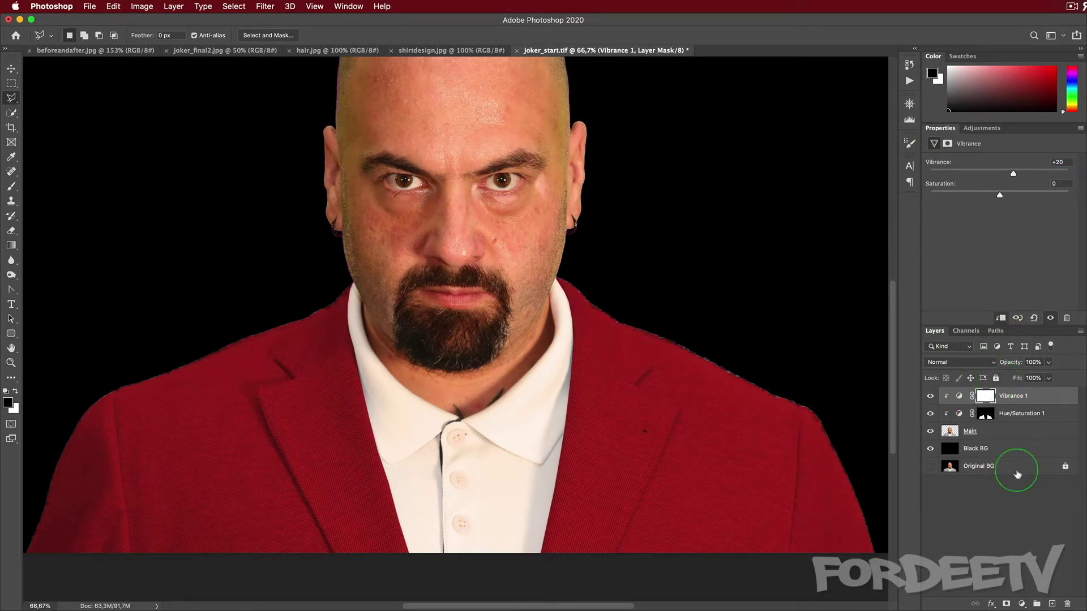
# - Add an empty layer on top and rename both the Hue/Saturation and Vibrance adjustment layers Red Jacket
pyautogui.click(1052, 604)
pyautogui.doubleClick(1013, 431)
pyautogui.write('Red Jacke')
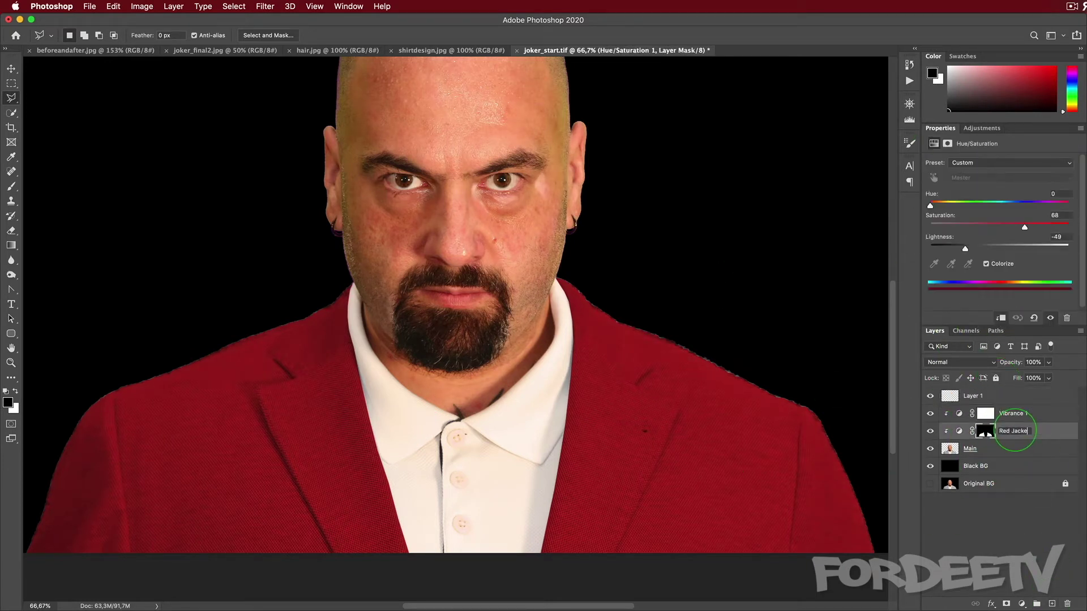
pyautogui.write('t')
pyautogui.click(1012, 415)
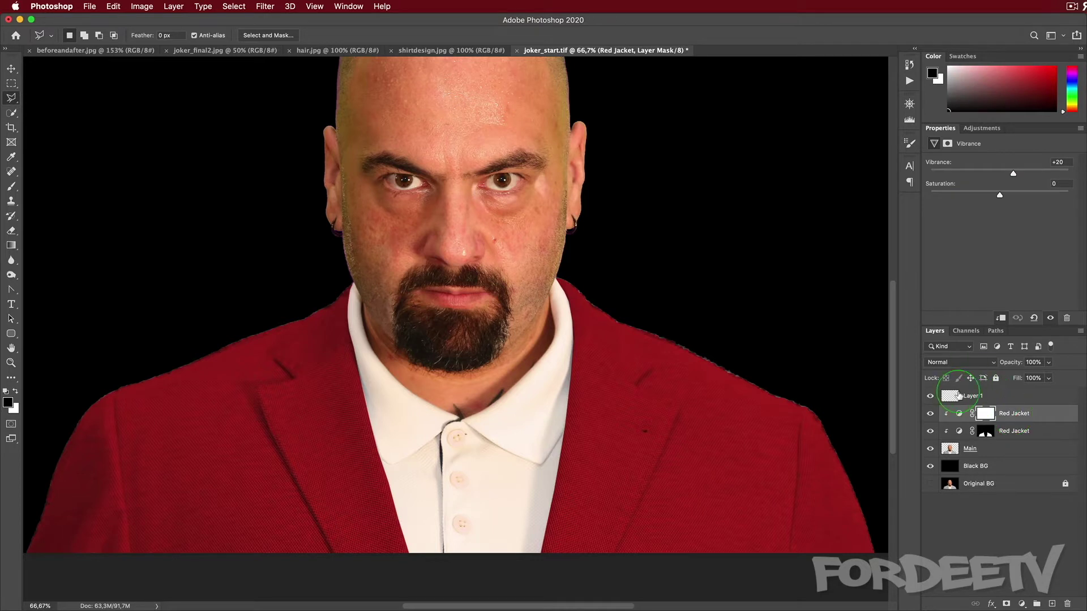
# - Rename the empty top layer Jacket Edges
pyautogui.click(962, 396)
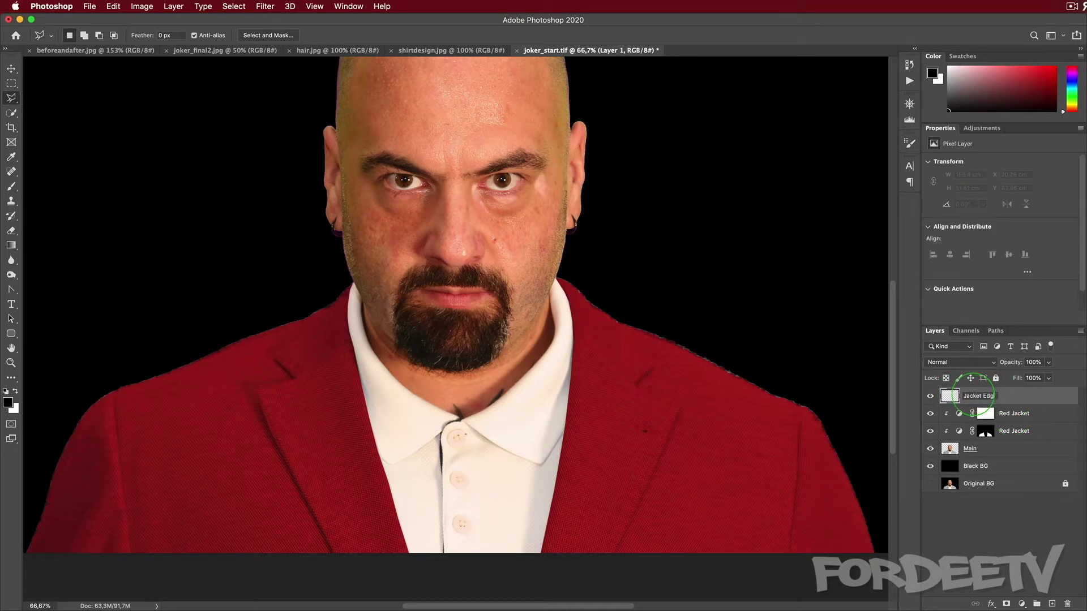
pyautogui.write('es')
pyautogui.press('Return')
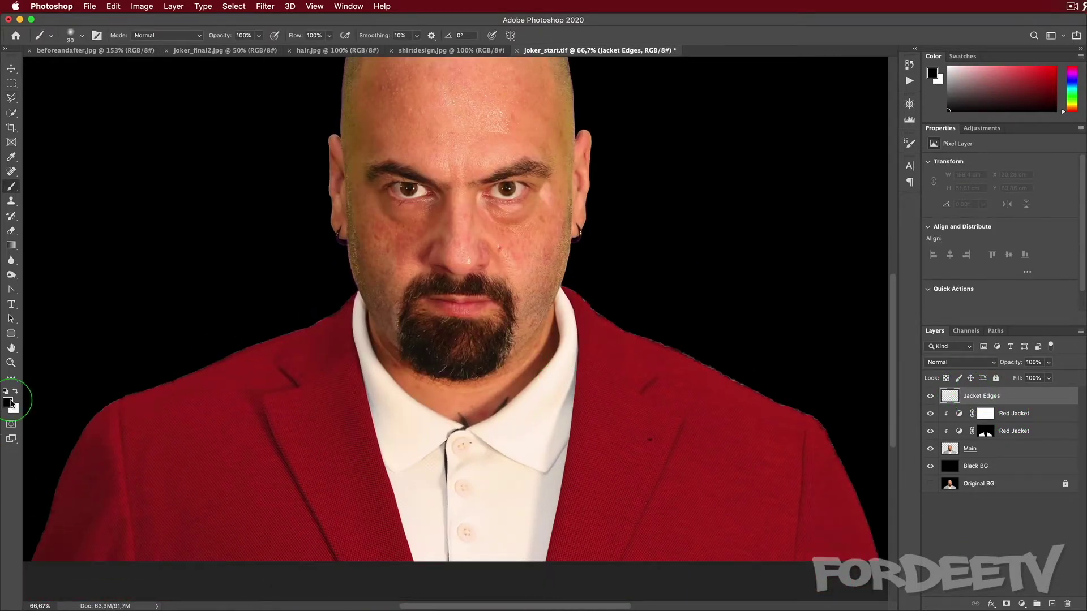
# - Paint black with a 30 px brush along both shoulder outlines of the jacket on the Jacket Edges layer
pyautogui.click(75, 30)
pyautogui.click(74, 31)
pyautogui.moveTo(580, 293)
pyautogui.mouseDown()
pyautogui.moveTo(810, 413)
pyautogui.moveTo(841, 456)
pyautogui.moveTo(878, 569)
pyautogui.mouseUp()
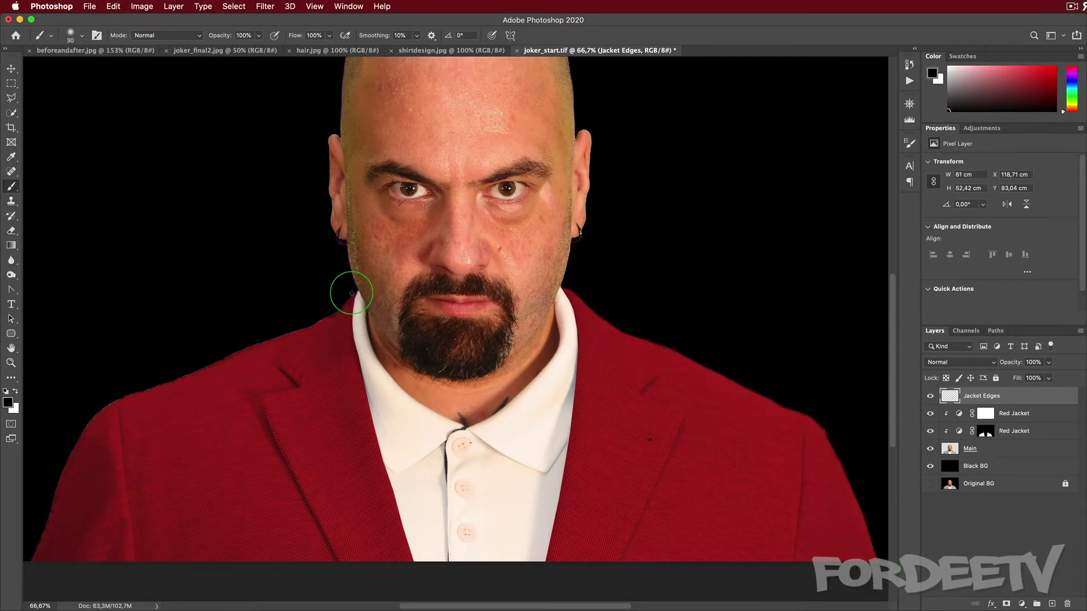
pyautogui.moveTo(352, 295)
pyautogui.mouseDown()
pyautogui.moveTo(218, 364)
pyautogui.moveTo(107, 400)
pyautogui.moveTo(76, 443)
pyautogui.moveTo(26, 575)
pyautogui.mouseUp()
# - Set the Jacket Edges layer to 85% opacity and Linear Burn blending
pyautogui.click(1048, 362)
pyautogui.moveTo(1075, 371); pyautogui.dragTo(1061, 371)
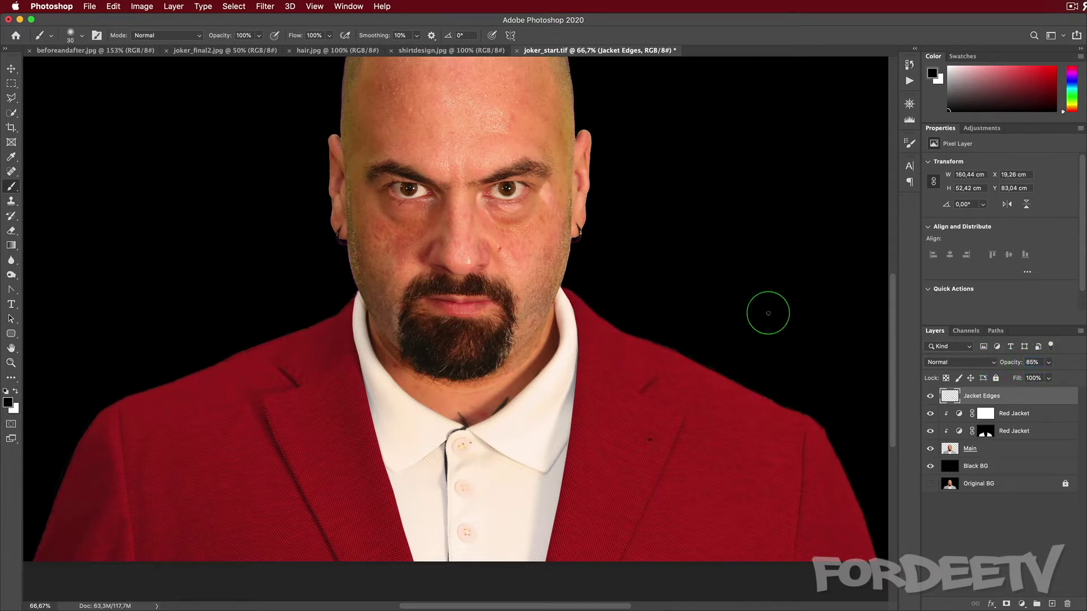
pyautogui.click(960, 362)
pyautogui.click(945, 410)
# - Prepare the Burn tool with a 70 px brush and stamp all visible layers into a new top layer named New Main
pyautogui.click(11, 273)
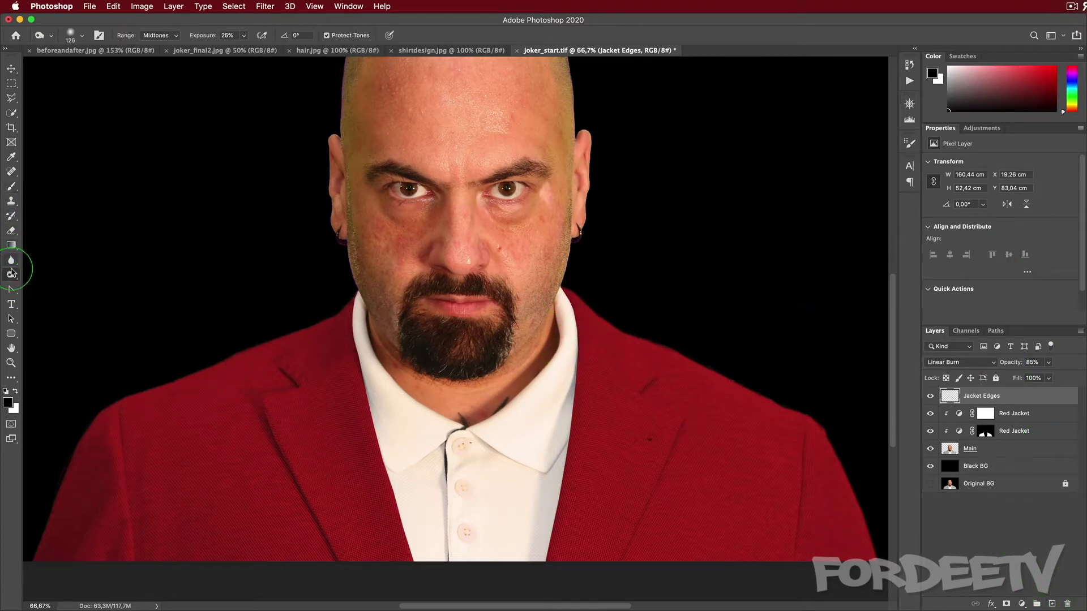
pyautogui.rightClick(12, 274)
pyautogui.click(10, 275)
pyautogui.press('super+plus')
pyautogui.moveTo(599, 492); pyautogui.dragTo(490, 416)
pyautogui.press('[')
pyautogui.press('[')
pyautogui.press('[')
pyautogui.press('[')
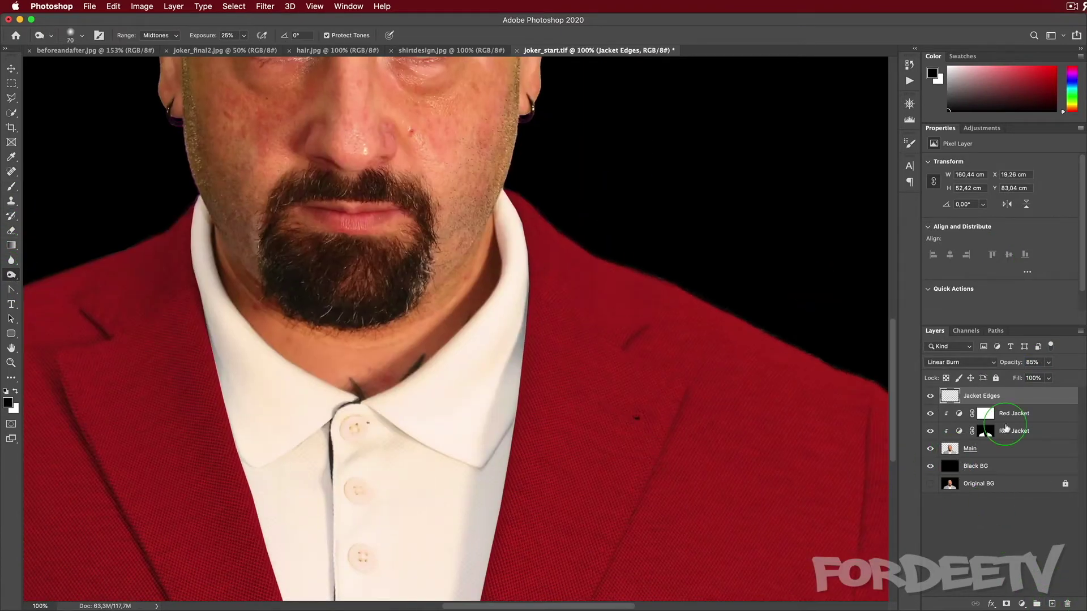
pyautogui.press('super+alt+shift+e')
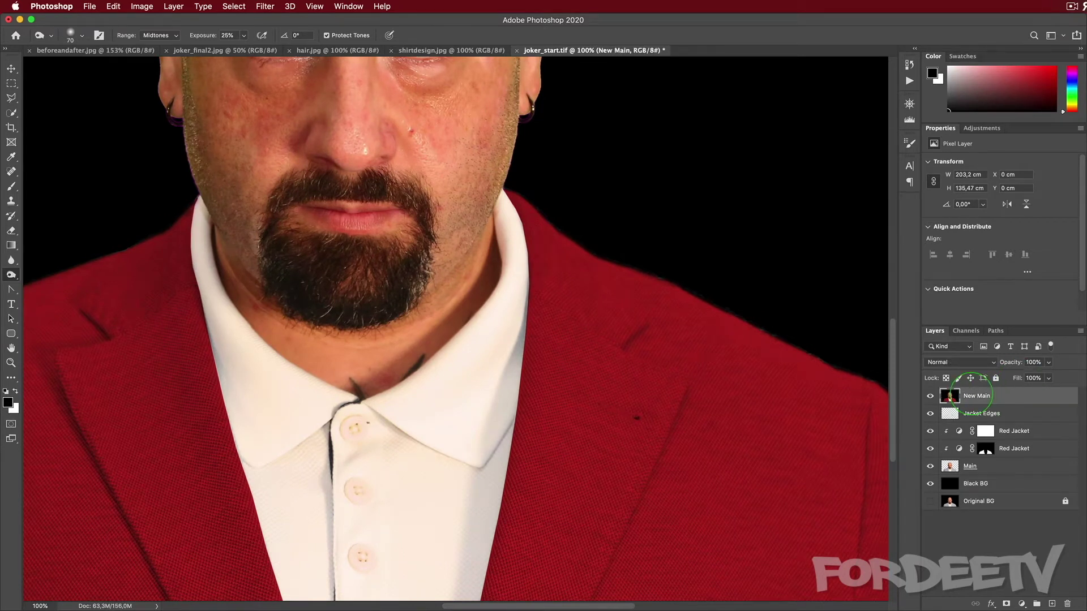
# - Reduce the Burn brush to 45 px and darken the lapel edges on the right side of the jacket in the image
pyautogui.press('[')
pyautogui.press('[')
pyautogui.press('[')
pyautogui.moveTo(683, 388)
pyautogui.mouseDown()
pyautogui.moveTo(612, 339)
pyautogui.moveTo(607, 302)
pyautogui.moveTo(610, 358)
pyautogui.moveTo(688, 376)
pyautogui.moveTo(623, 344)
pyautogui.moveTo(647, 325)
pyautogui.moveTo(628, 273)
pyautogui.moveTo(601, 261)
pyautogui.moveTo(645, 386)
pyautogui.moveTo(600, 261)
pyautogui.moveTo(651, 328)
pyautogui.moveTo(631, 339)
pyautogui.moveTo(625, 363)
pyautogui.moveTo(687, 385)
pyautogui.mouseUp()
pyautogui.moveTo(606, 583); pyautogui.dragTo(586, 608)
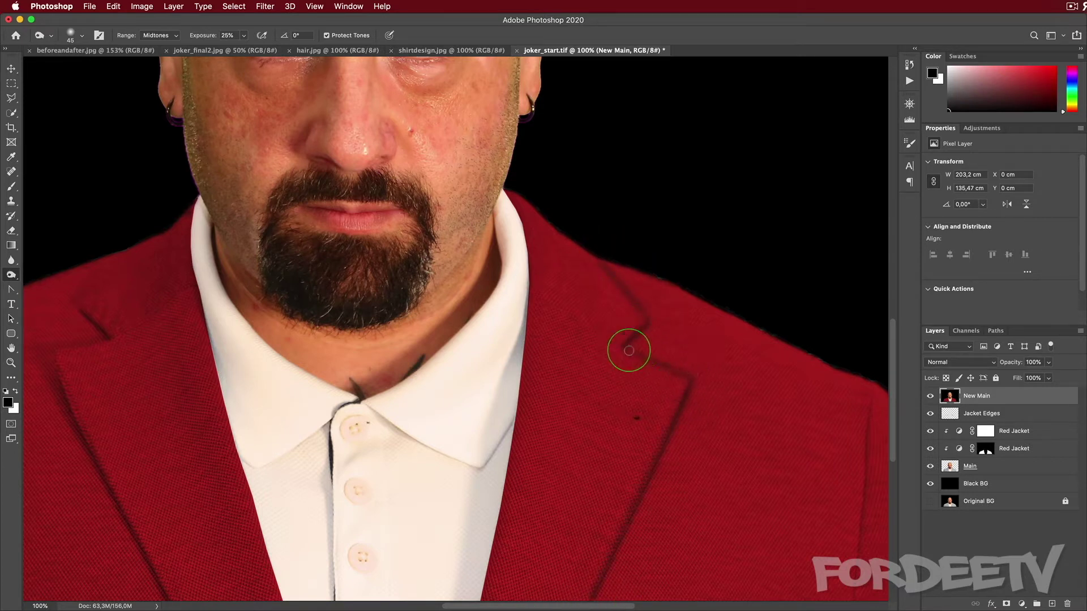
# - Burn matching dark edges along the notch and outline of the opposite lapel on the New Main layer
pyautogui.hscroll(-10, 245, 544)
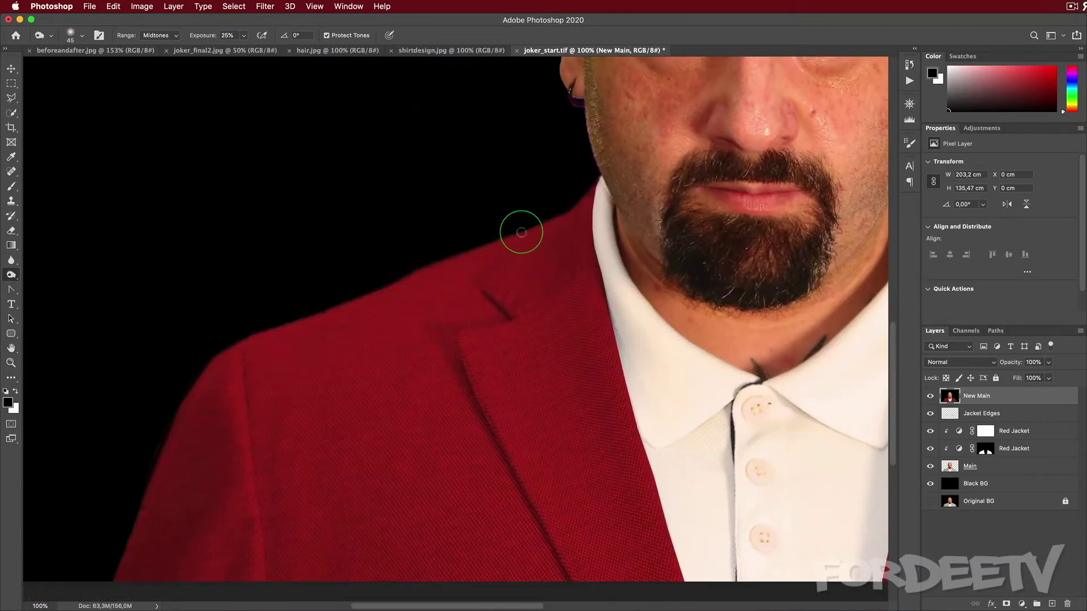
pyautogui.moveTo(522, 232)
pyautogui.mouseDown()
pyautogui.moveTo(485, 289)
pyautogui.moveTo(477, 281)
pyautogui.moveTo(515, 237)
pyautogui.moveTo(475, 283)
pyautogui.moveTo(517, 236)
pyautogui.moveTo(479, 281)
pyautogui.moveTo(501, 322)
pyautogui.moveTo(509, 317)
pyautogui.moveTo(476, 284)
pyautogui.moveTo(505, 325)
pyautogui.moveTo(456, 326)
pyautogui.moveTo(509, 321)
pyautogui.moveTo(453, 332)
pyautogui.mouseUp()
pyautogui.scroll(2, 453, 332)
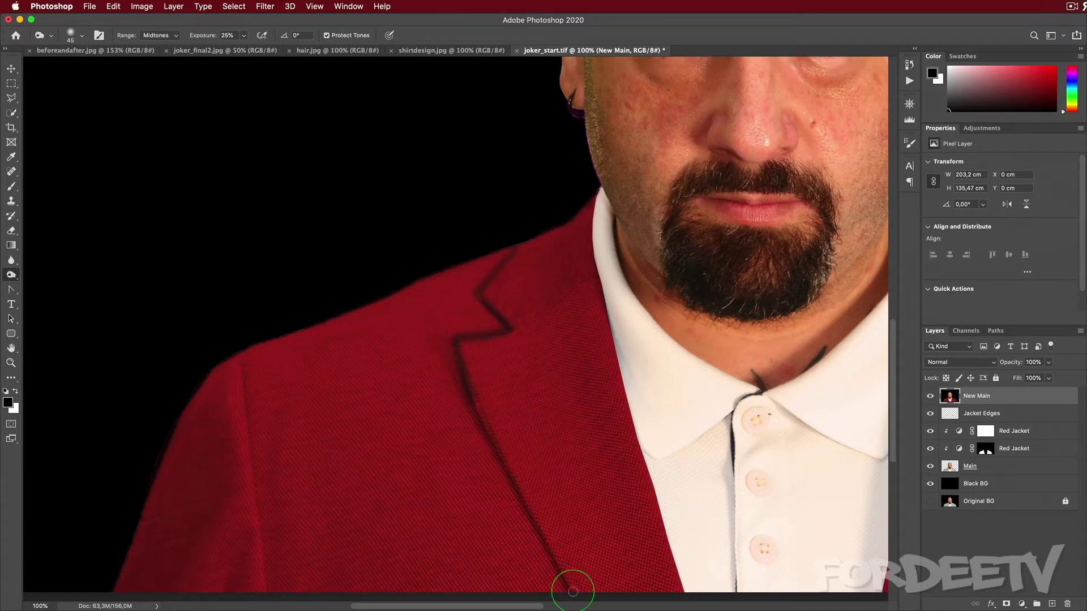
# - Set the New Main layer's blend mode to Soft Light and rename it Jacket Shadows
pyautogui.press('super+minus')
pyautogui.press('super+minus')
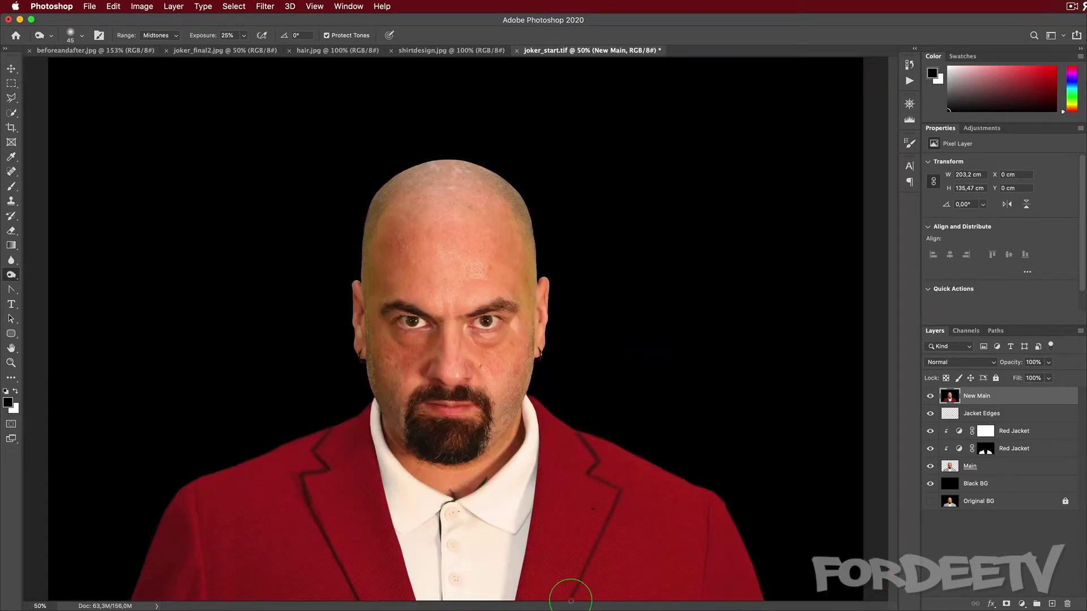
pyautogui.click(959, 363)
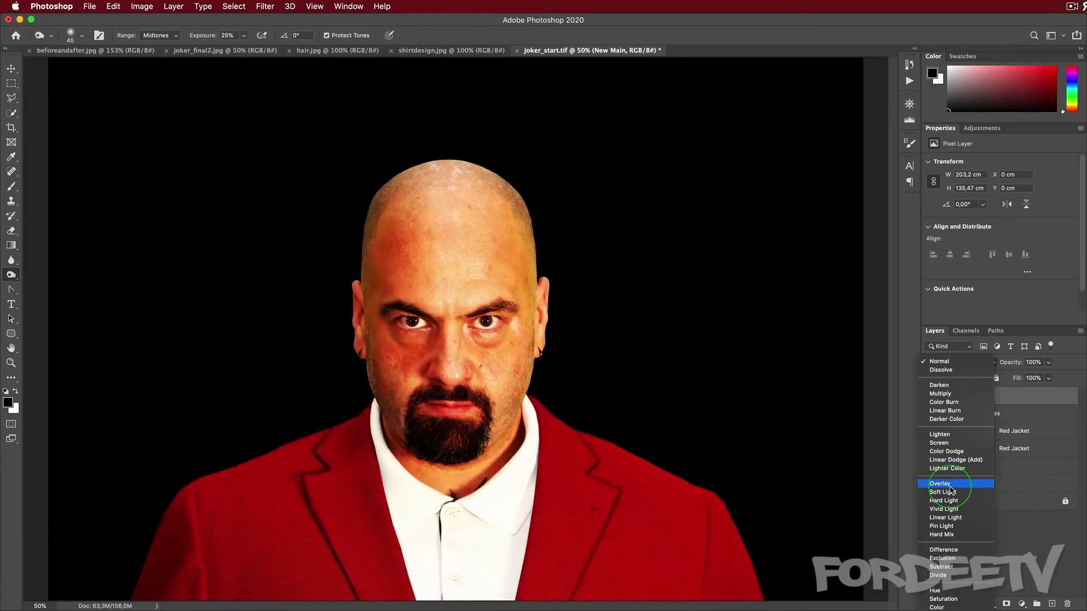
pyautogui.click(946, 492)
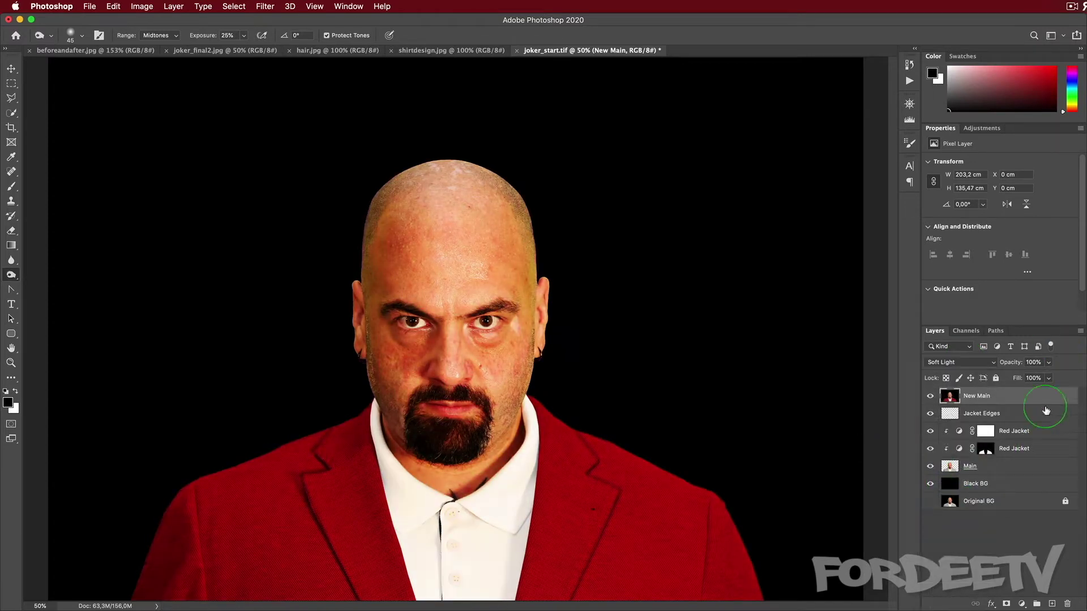
pyautogui.click(976, 396)
pyautogui.write('Jacket Shadows')
pyautogui.press('Return')
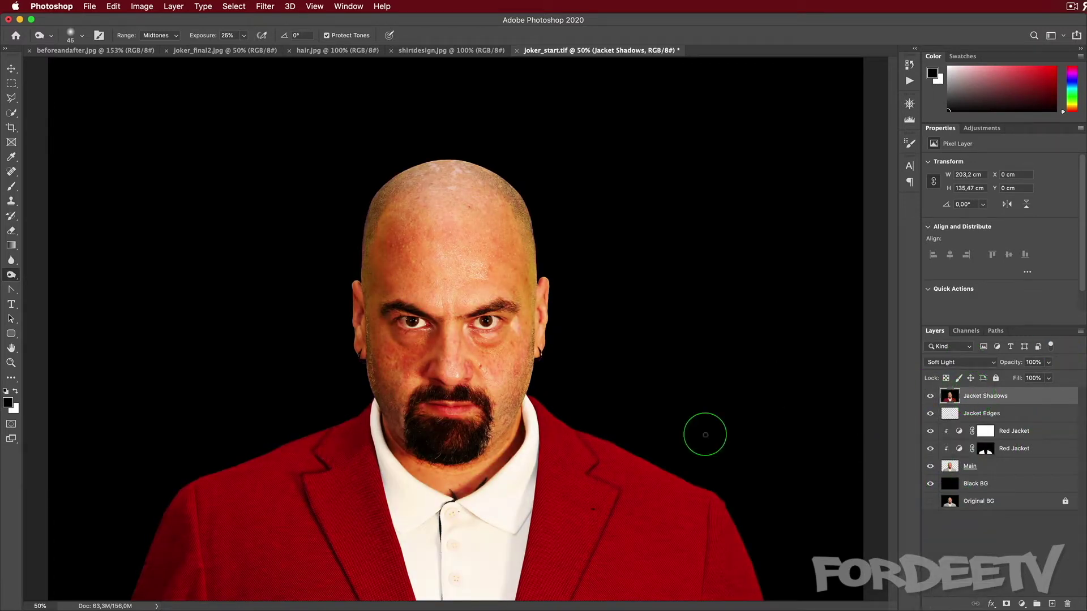
# - Stamp all visible layers into another top layer and name it New Main
pyautogui.press('alt+shift+super+e')
pyautogui.doubleClick(968, 396)
pyautogui.write('New Main')
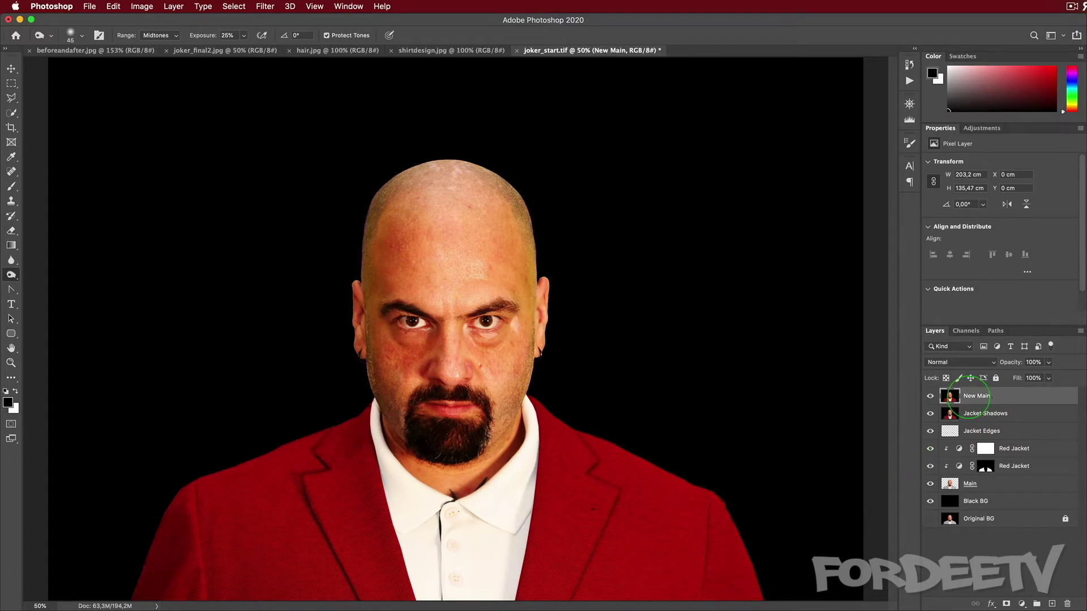
# - Paint black shadow lines with a 60 px brush along both inner jacket edges beside the shirt on the New Main layer
pyautogui.press('super+plus')
pyautogui.moveTo(515, 538); pyautogui.dragTo(503, 410)
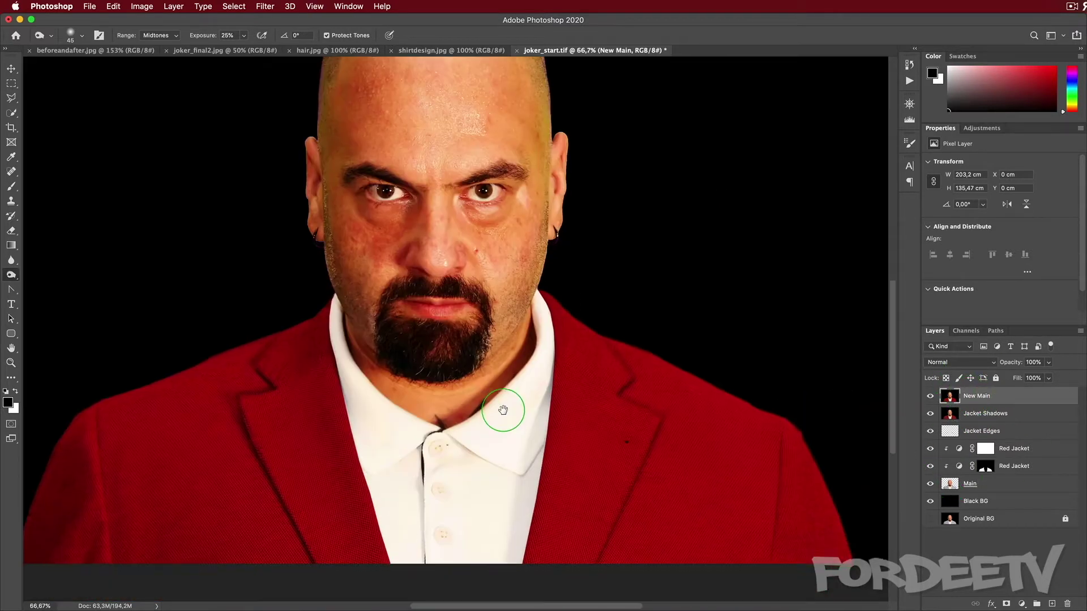
pyautogui.press('b')
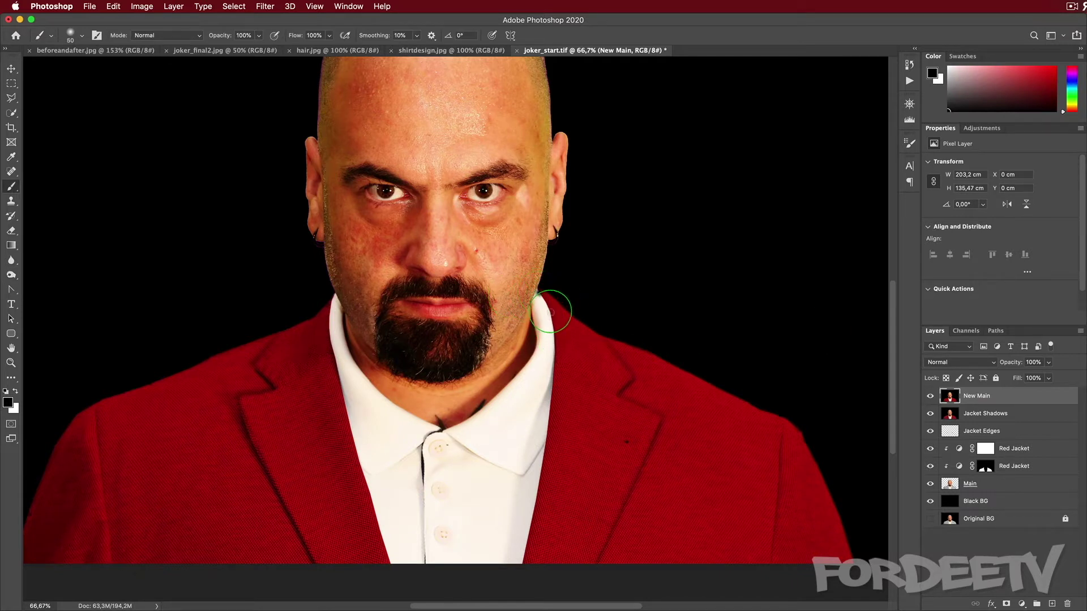
pyautogui.moveTo(550, 311)
pyautogui.mouseDown()
pyautogui.moveTo(554, 439)
pyautogui.moveTo(548, 417)
pyautogui.moveTo(517, 565)
pyautogui.mouseUp()
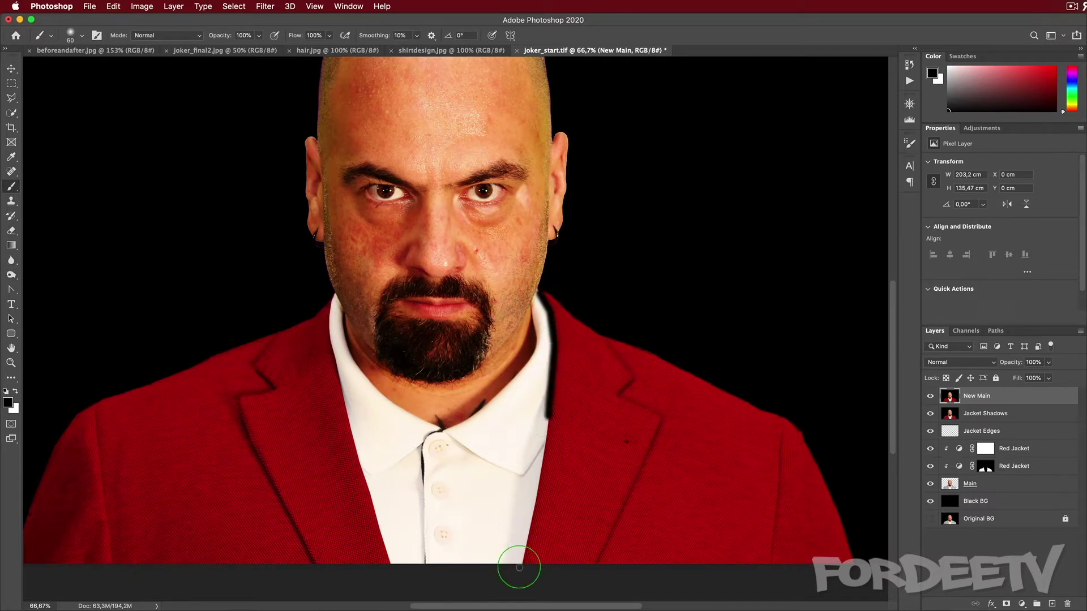
pyautogui.moveTo(330, 297)
pyautogui.mouseDown()
pyautogui.moveTo(323, 332)
pyautogui.moveTo(384, 563)
pyautogui.moveTo(396, 566)
pyautogui.mouseUp()
# - Mask the New Main layer with the jacket shape from the lower Red Jacket mask, invert the mask and make the layer image active
pyautogui.keyDown('super'); pyautogui.click(981, 468); pyautogui.keyUp('super')
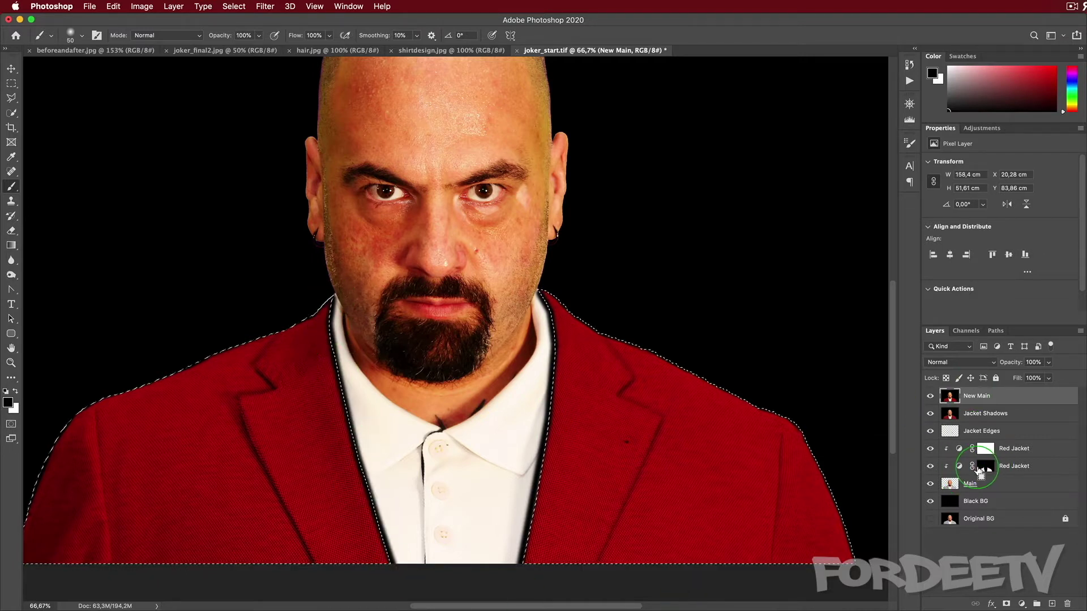
pyautogui.click(1006, 603)
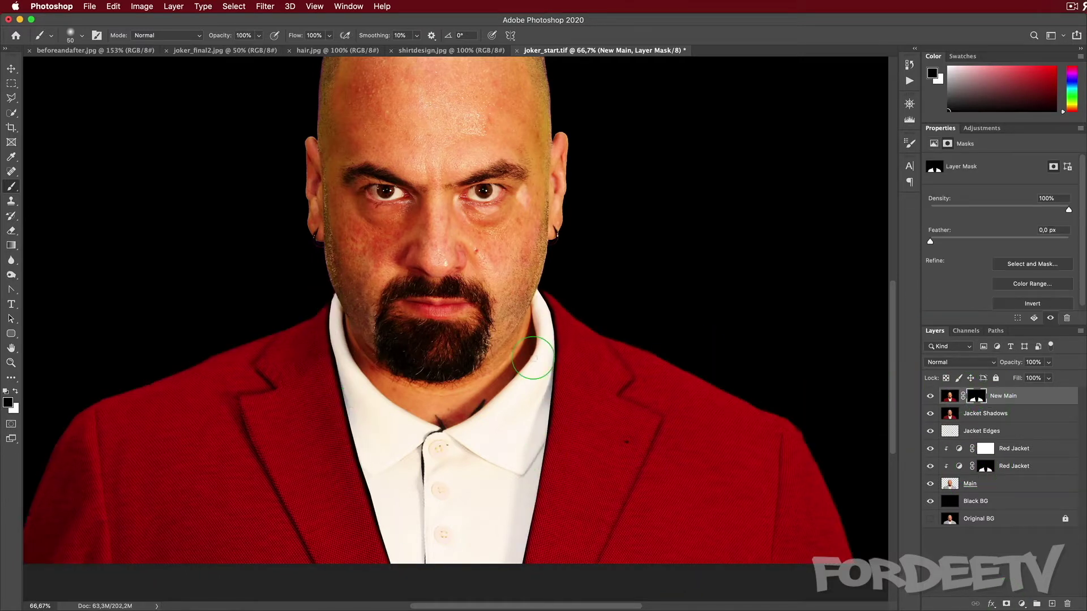
pyautogui.click(949, 396)
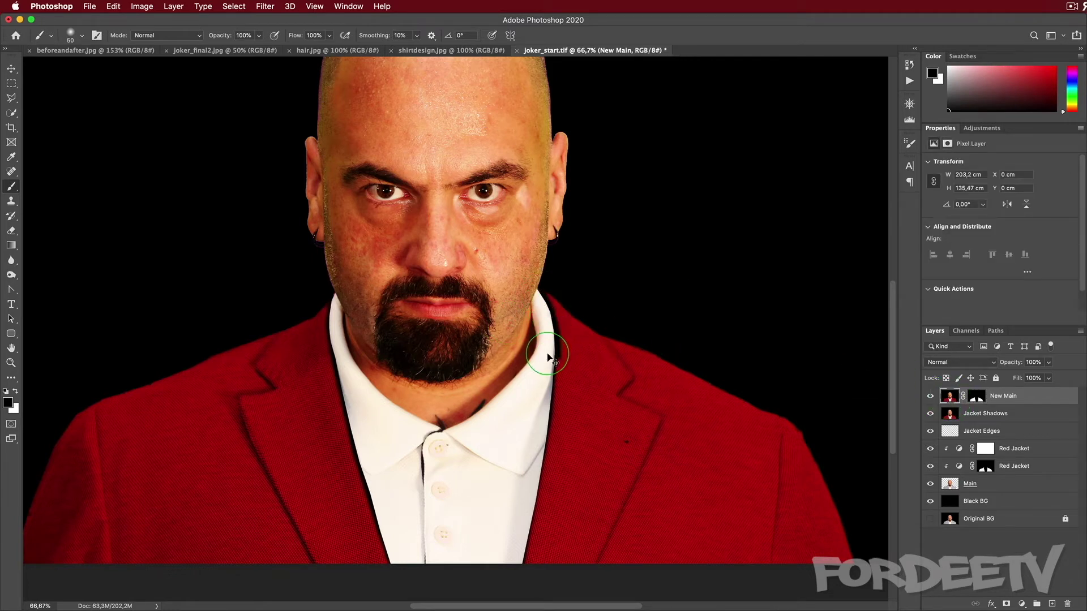
pyautogui.click(977, 398)
pyautogui.press('super+i')
pyautogui.click(949, 396)
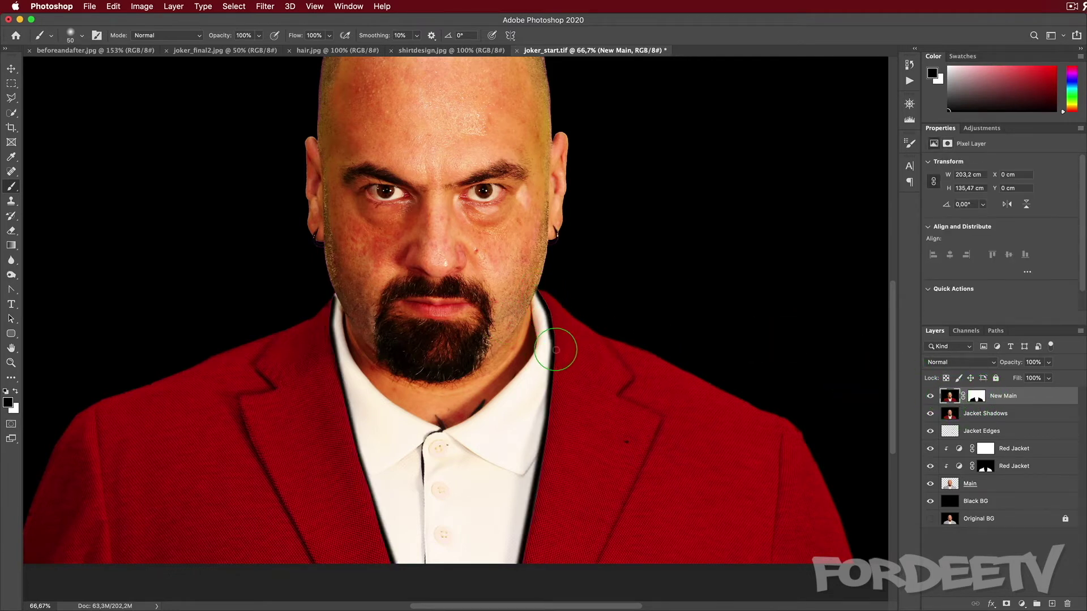
pyautogui.moveTo(331, 319); pyautogui.dragTo(357, 418)
pyautogui.press('super+z')
pyautogui.moveTo(310, 294)
pyautogui.mouseDown()
pyautogui.moveTo(331, 300)
pyautogui.moveTo(347, 402)
pyautogui.moveTo(417, 597)
pyautogui.mouseUp()
pyautogui.press('super+z')
pyautogui.click(908, 65)
pyautogui.click(832, 234)
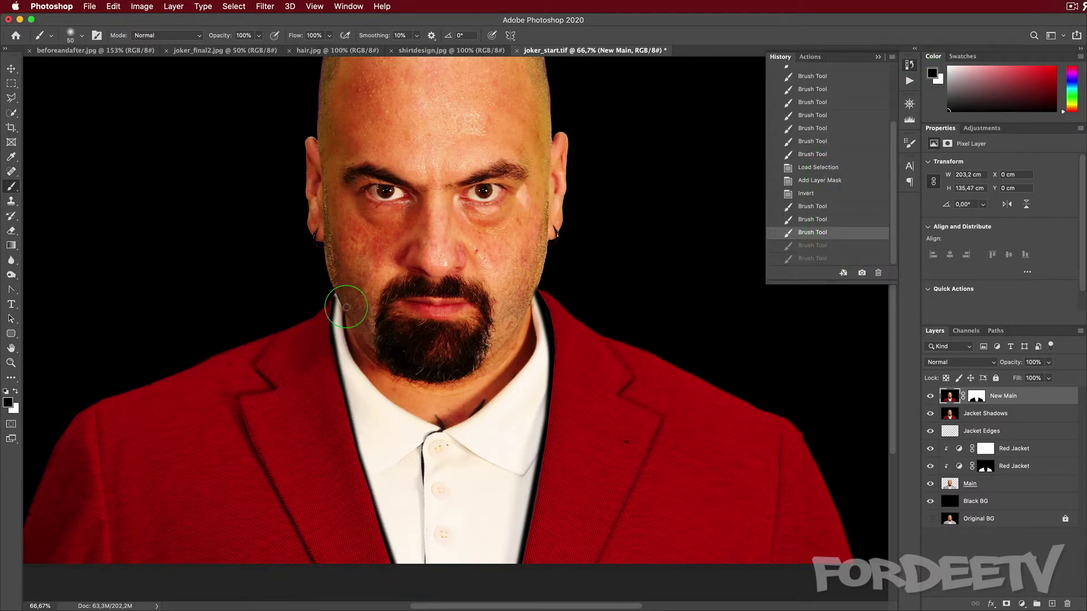
pyautogui.click(907, 67)
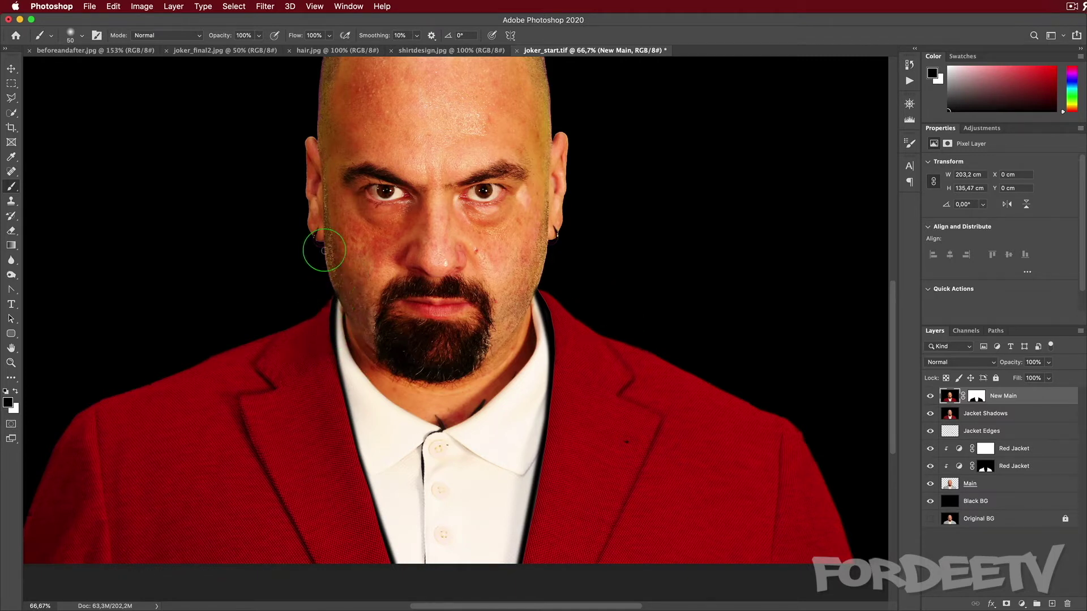
# - Paint soft black shadows on the shirt along both inner jacket edges, from the collar down to the image's lower edge
pyautogui.moveTo(323, 251)
pyautogui.mouseDown()
pyautogui.moveTo(330, 296)
pyautogui.moveTo(334, 274)
pyautogui.mouseUp()
pyautogui.moveTo(332, 338); pyautogui.dragTo(363, 446)
pyautogui.scroll(1, 363, 446)
pyautogui.moveTo(367, 466); pyautogui.dragTo(399, 591)
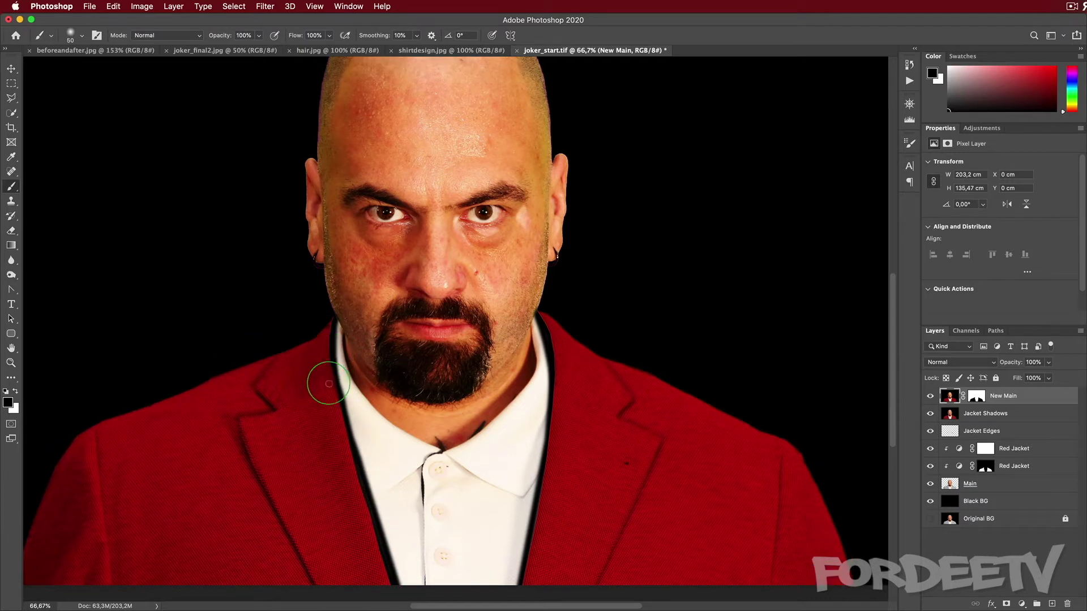
pyautogui.moveTo(328, 384); pyautogui.dragTo(333, 369)
pyautogui.moveTo(553, 364); pyautogui.dragTo(516, 586)
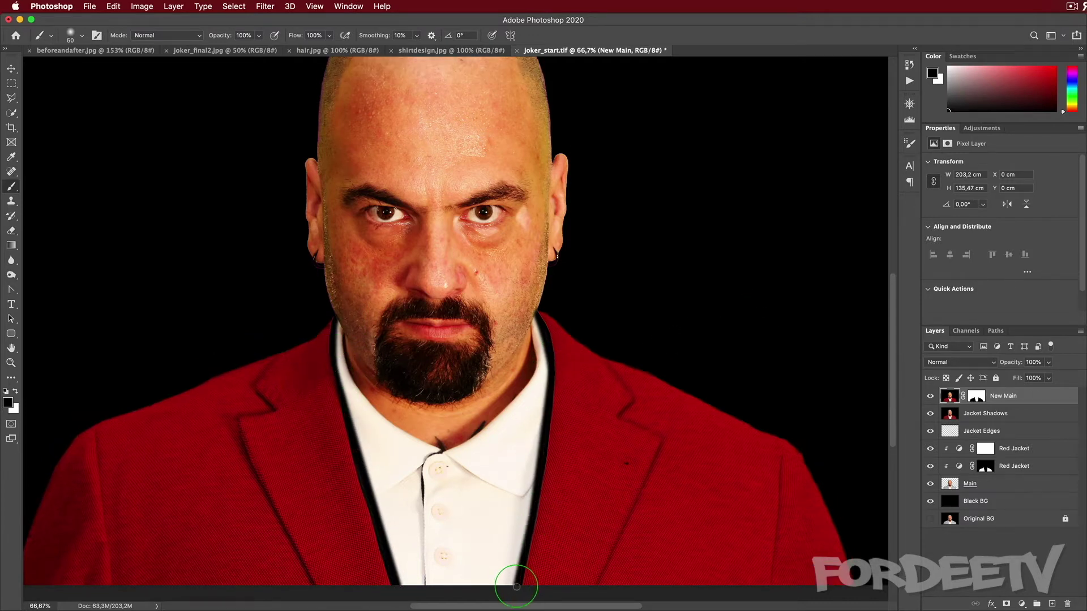
# - Keep the New Main layer in Normal blend mode and lower its opacity to 90%
pyautogui.click(1028, 363)
pyautogui.scroll(-15, 1028, 362)
pyautogui.click(965, 363)
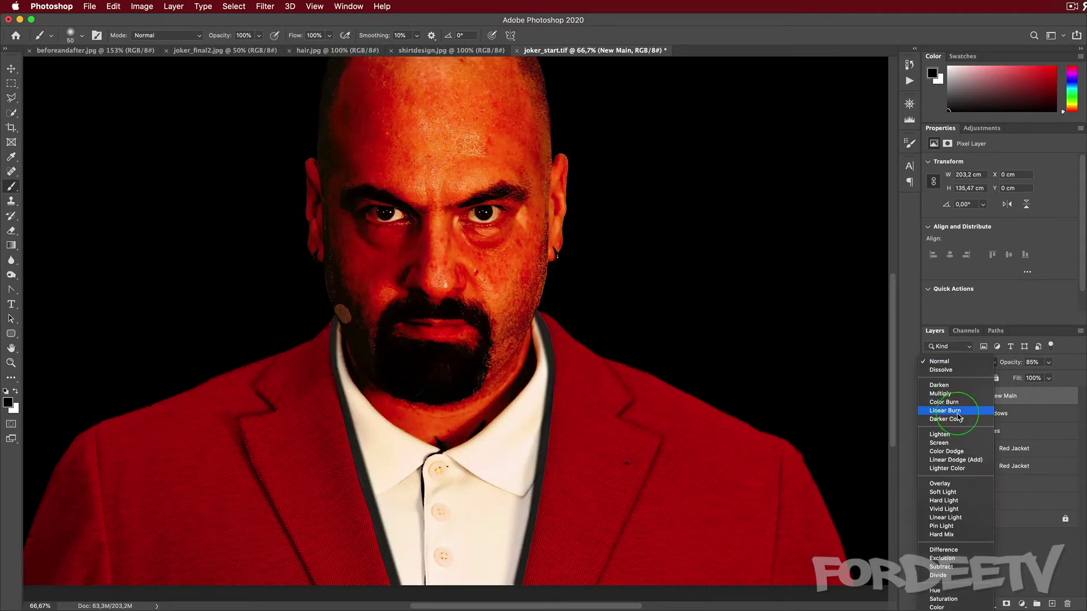
pyautogui.click(965, 363)
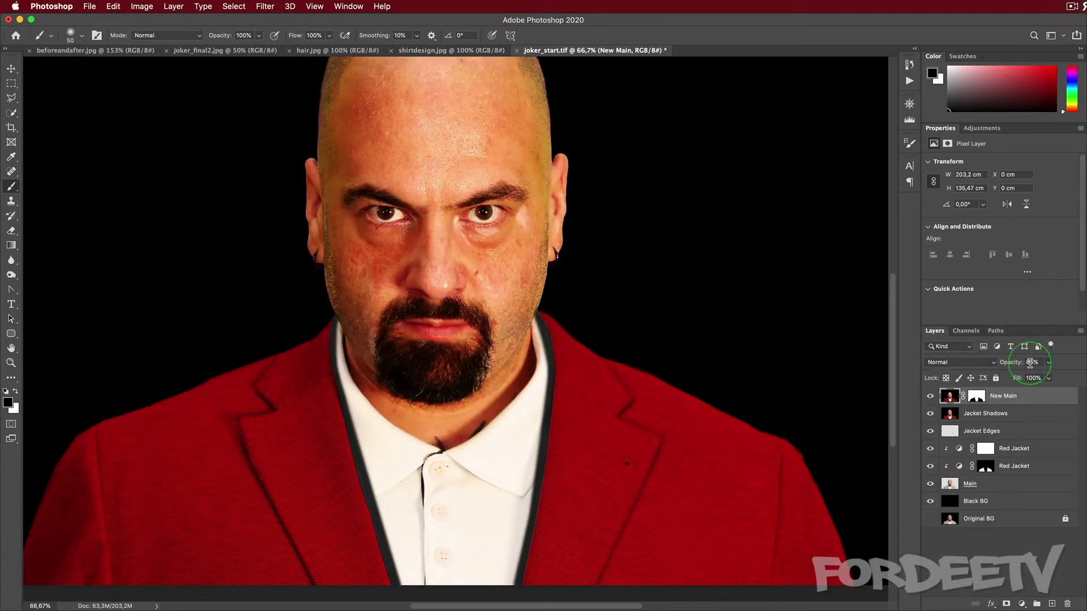
pyautogui.scroll(5, 1030, 363)
# - Stamp all visible layers into a top layer named New Main and rename the masked layer below it Inside Jacket Shadows
pyautogui.hotkey('ctrl', 'alt', 'shift', 'e')
pyautogui.doubleClick(1004, 413)
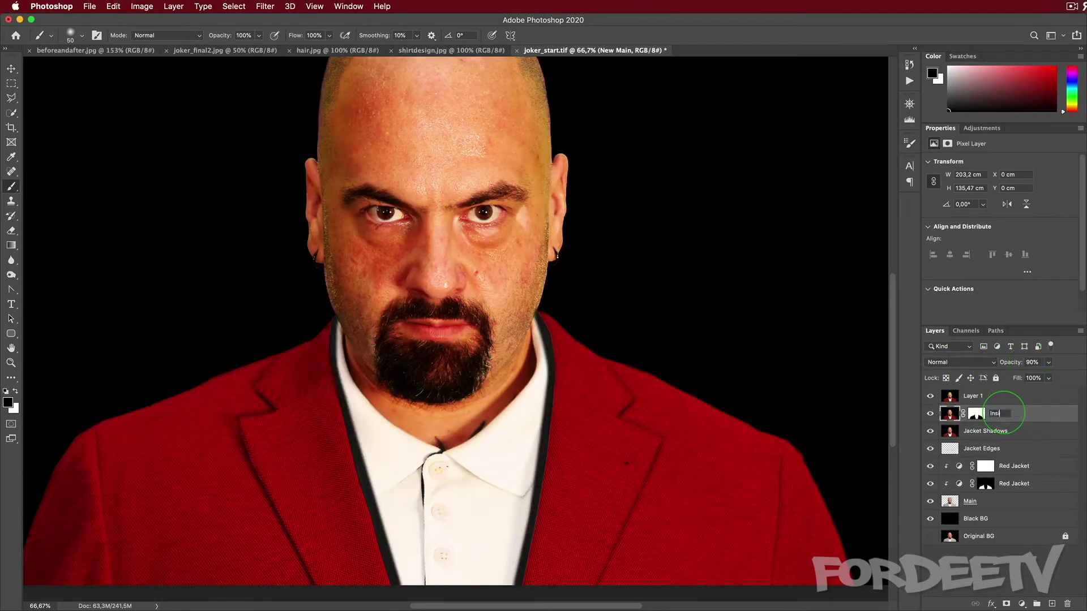
pyautogui.write('Inside Jacket Shadows')
pyautogui.press('Return')
pyautogui.doubleClick(974, 396)
pyautogui.write('New ')
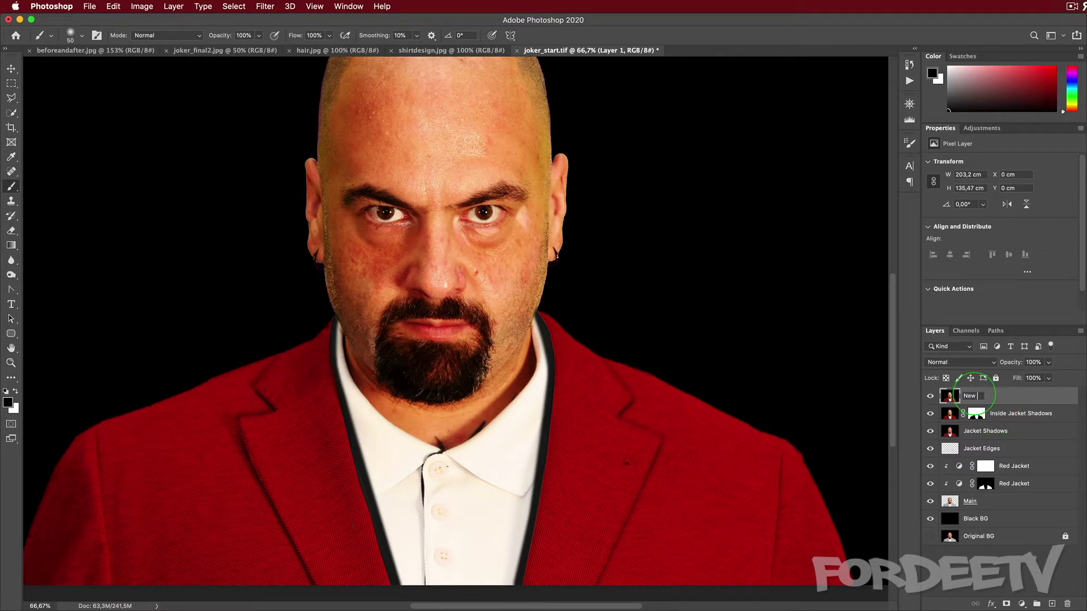
pyautogui.write('Main')
pyautogui.press('Return')
# - Clear the jacket selection and select the white shirt and collar on the Main layer with Quick Selection
pyautogui.press('super+shift+d')
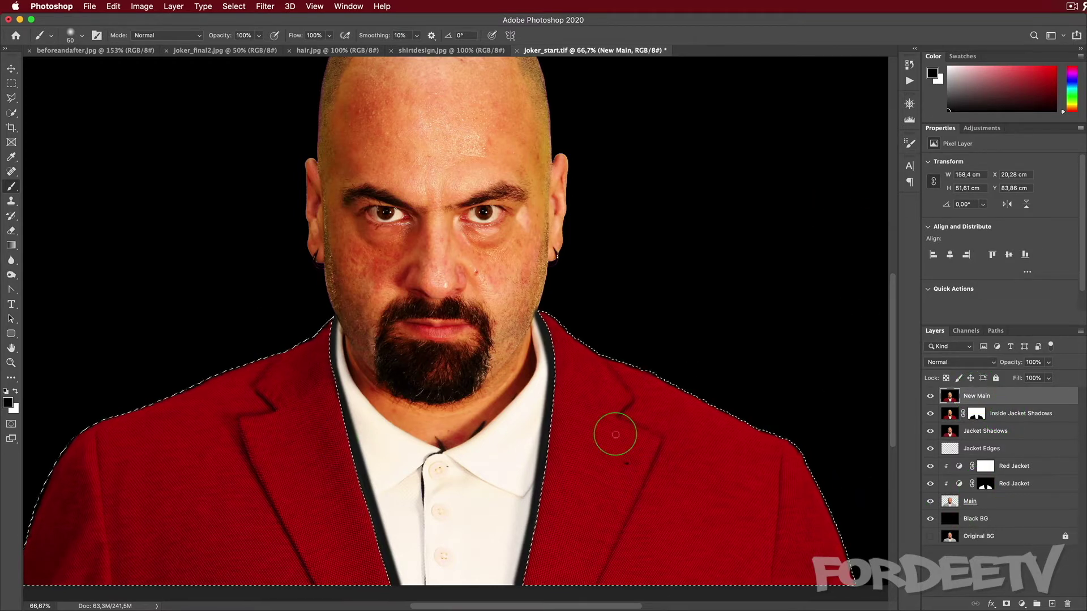
pyautogui.press('super+d')
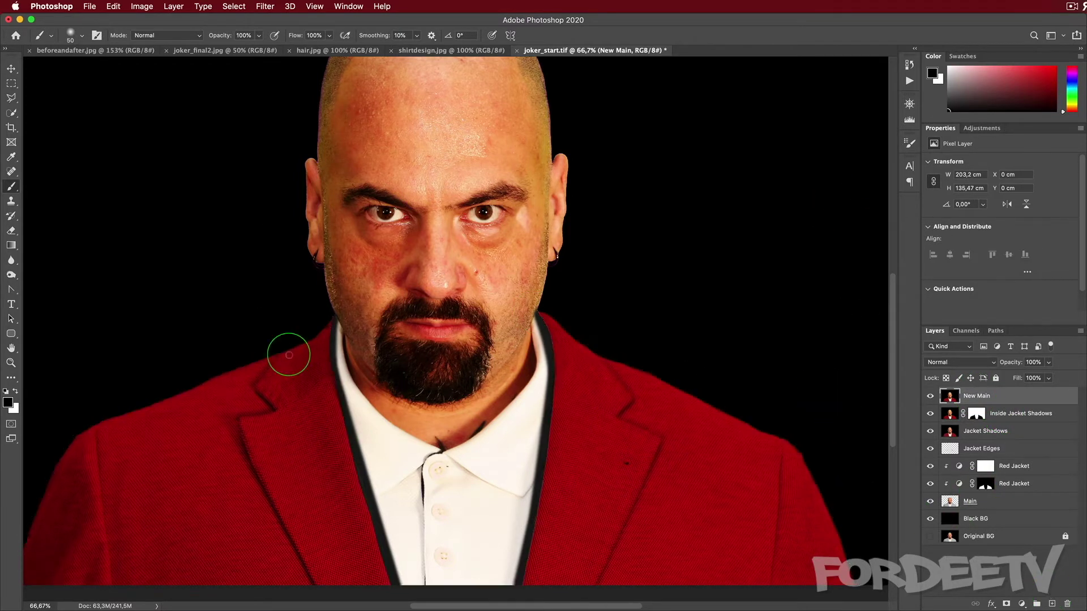
pyautogui.rightClick(11, 113)
pyautogui.click(45, 120)
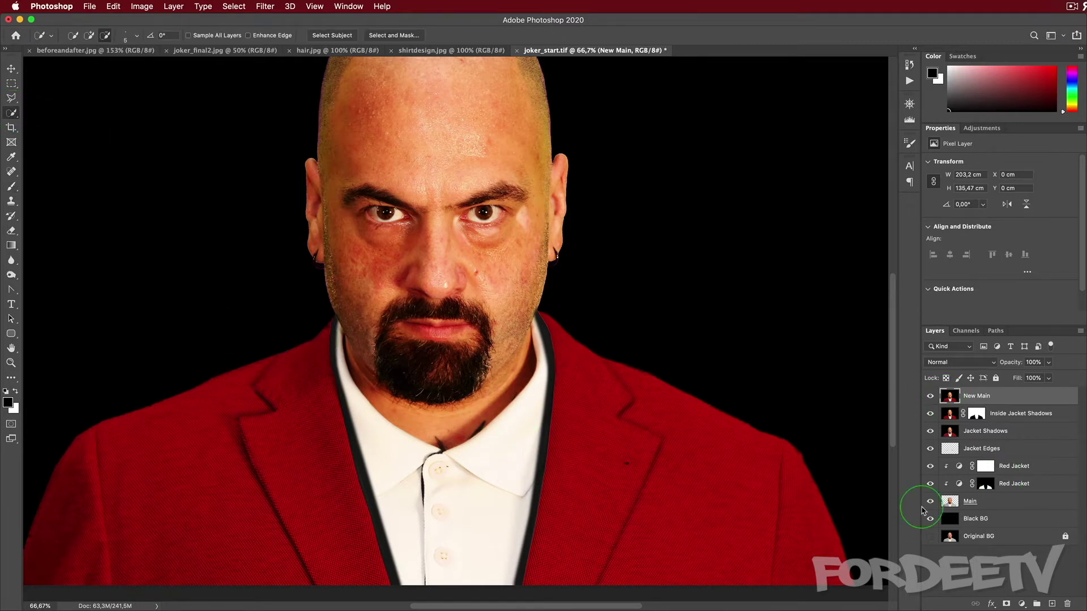
pyautogui.click(962, 501)
pyautogui.moveTo(498, 522)
pyautogui.mouseDown()
pyautogui.moveTo(389, 470)
pyautogui.moveTo(397, 493)
pyautogui.moveTo(512, 396)
pyautogui.mouseUp()
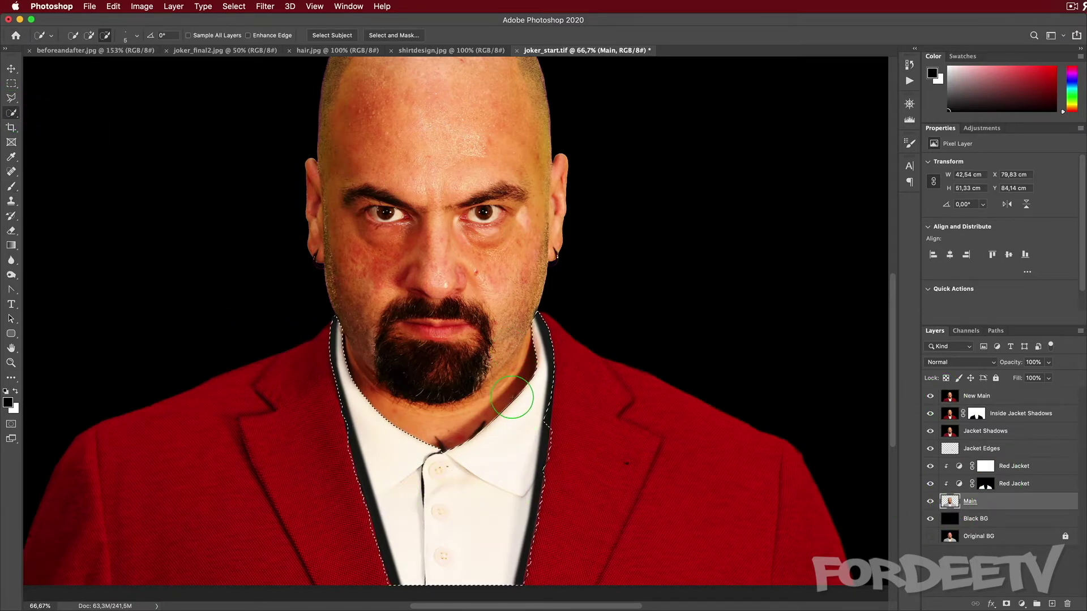
pyautogui.press('super+c')
pyautogui.click(976, 397)
pyautogui.press('super+v')
pyautogui.click(1006, 603)
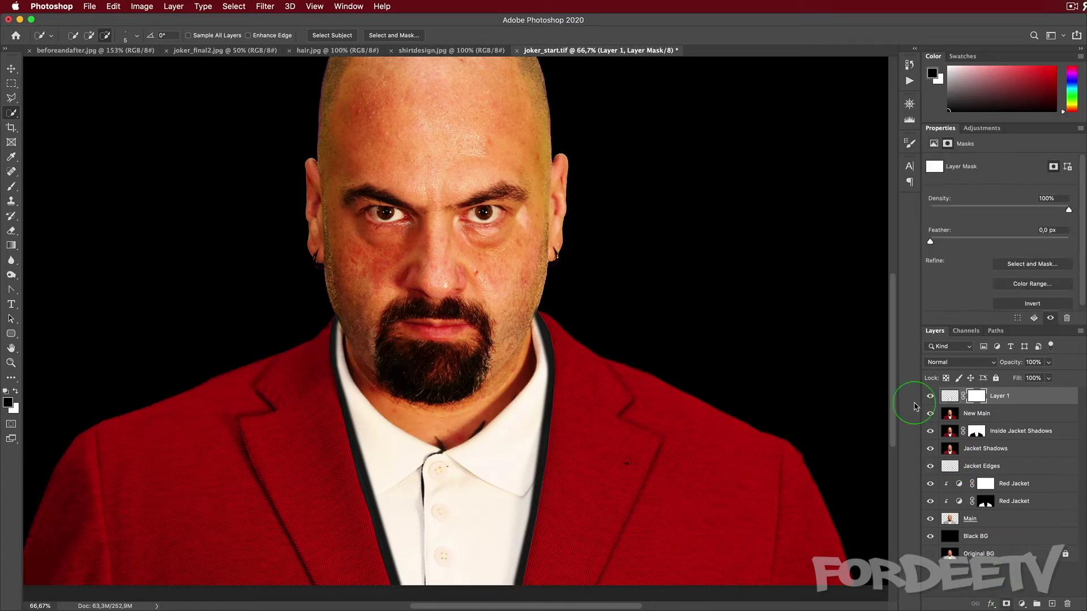
pyautogui.press('super+z')
pyautogui.moveTo(965, 399); pyautogui.dragTo(1067, 604)
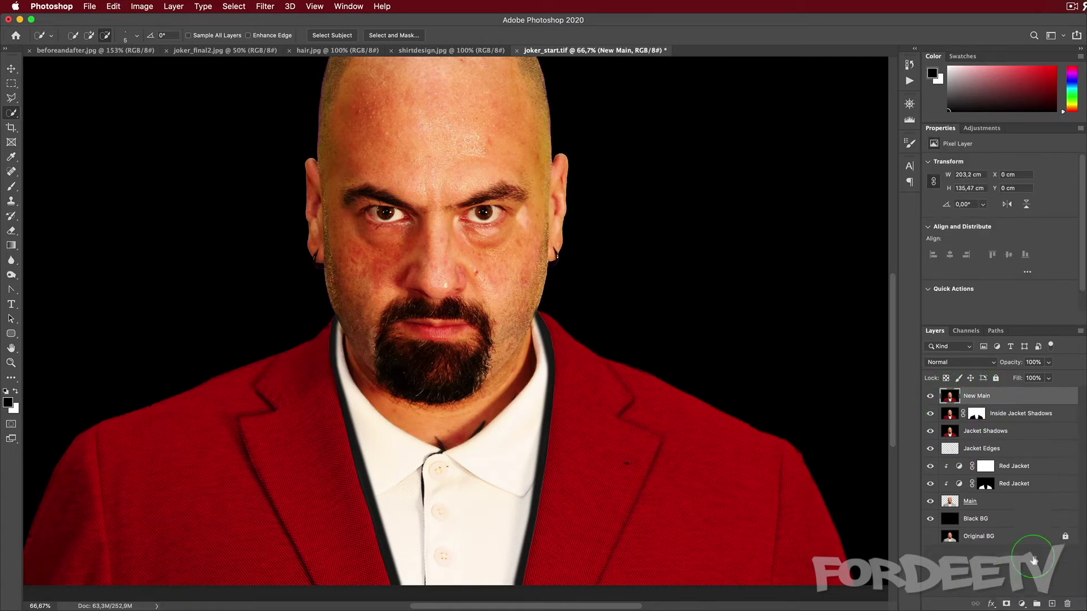
# - Reselect the shirt on the Main layer and trim its selection along the jacket edge on the image's left with the Polygonal Lasso
pyautogui.click(964, 506)
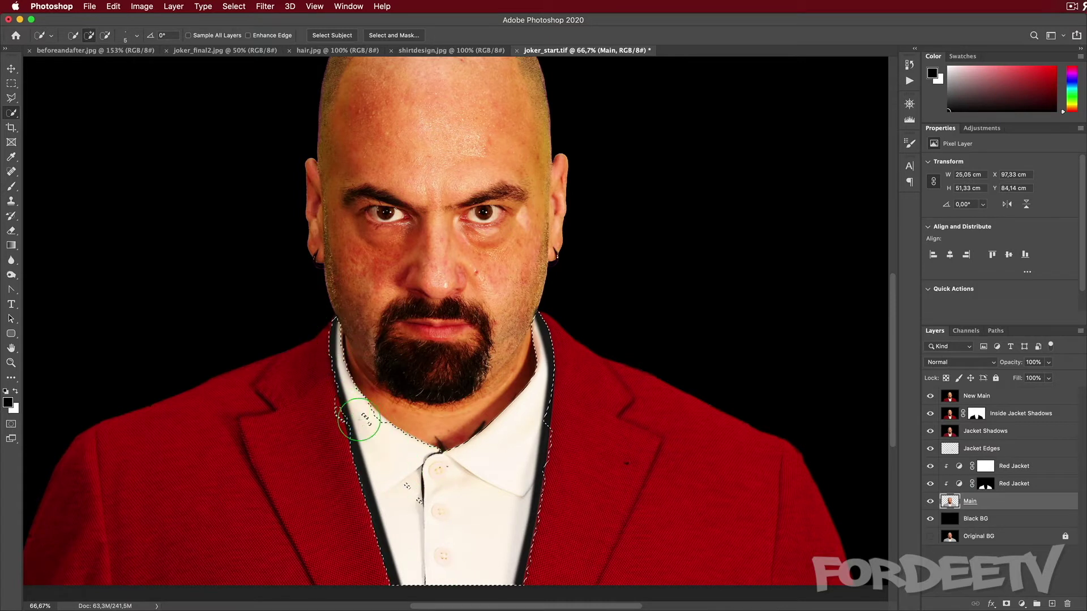
pyautogui.press('l')
pyautogui.click(400, 456)
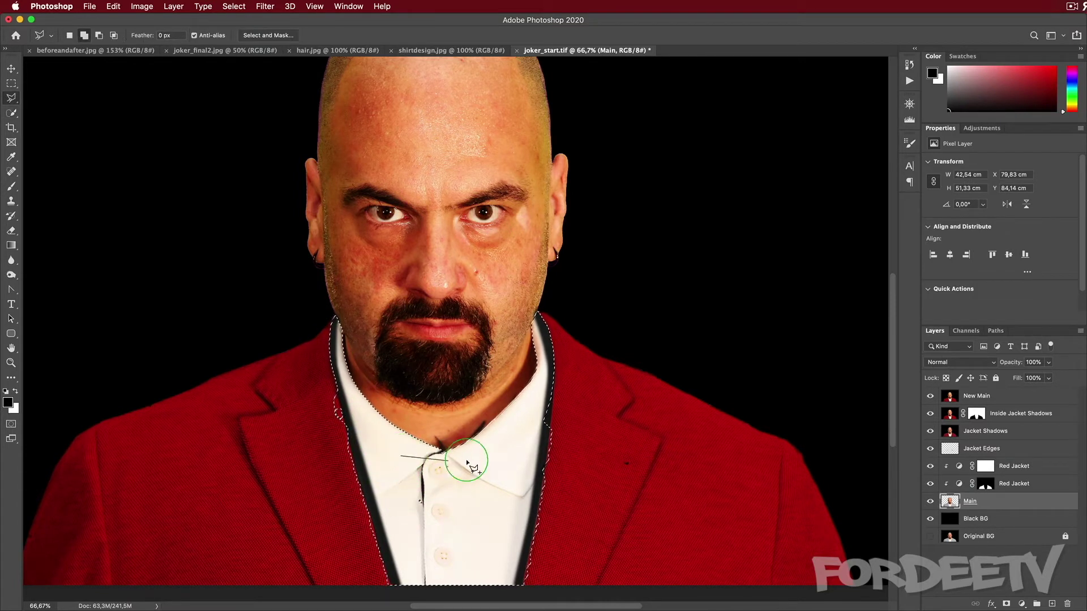
pyautogui.press('w')
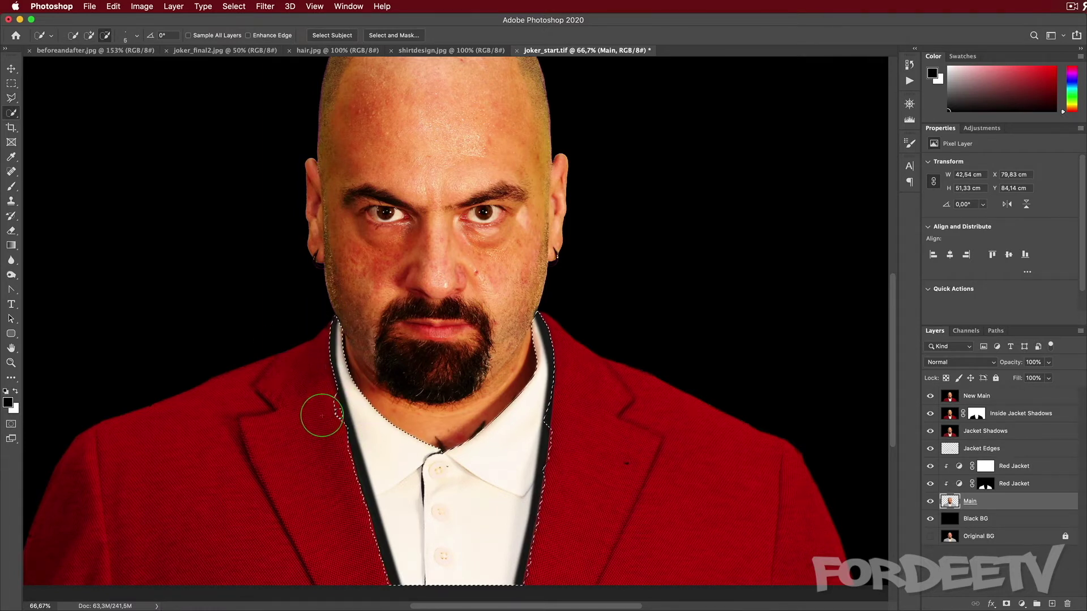
pyautogui.press('l')
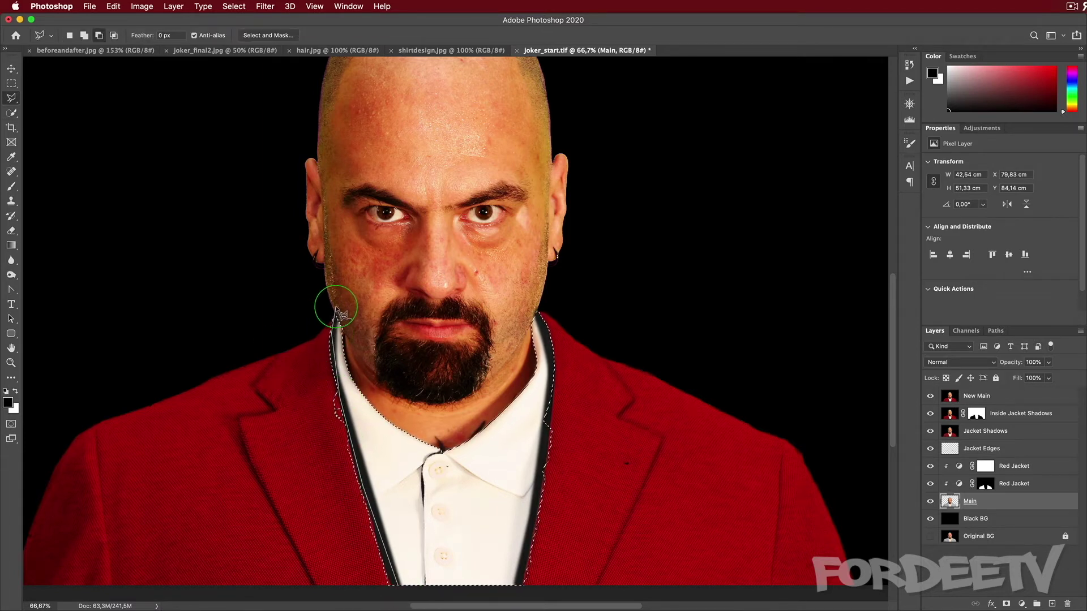
pyautogui.moveTo(336, 310)
pyautogui.mouseDown()
pyautogui.moveTo(351, 572)
pyautogui.moveTo(399, 585)
pyautogui.moveTo(362, 589)
pyautogui.moveTo(395, 582)
pyautogui.mouseUp()
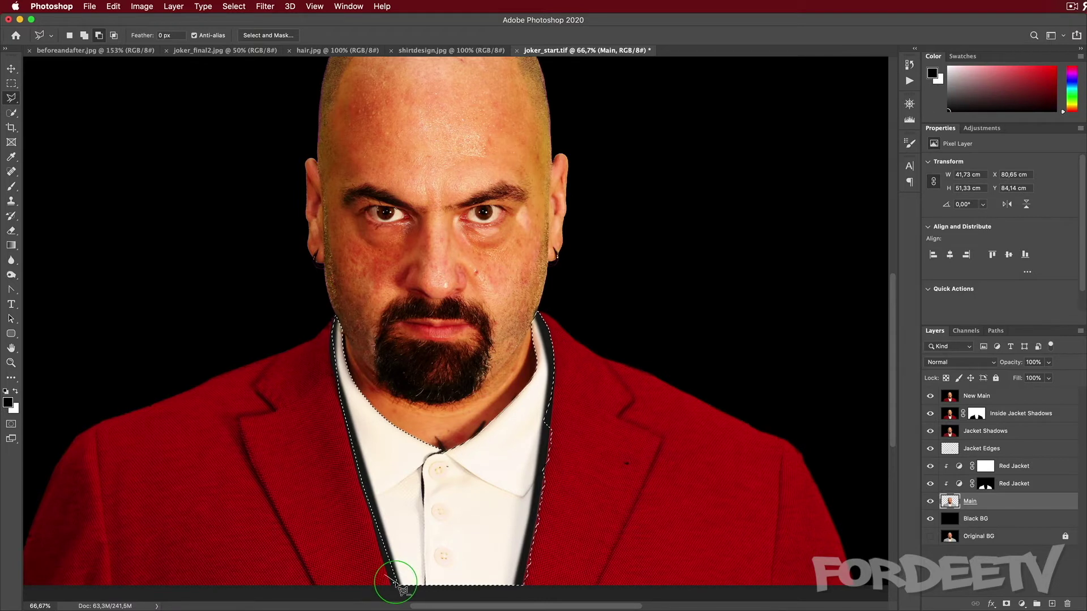
pyautogui.click(396, 583)
pyautogui.click(385, 575)
# - Subtract the area spilling over the opposite lapel from the shirt selection with the Polygonal Lasso
pyautogui.click(518, 586)
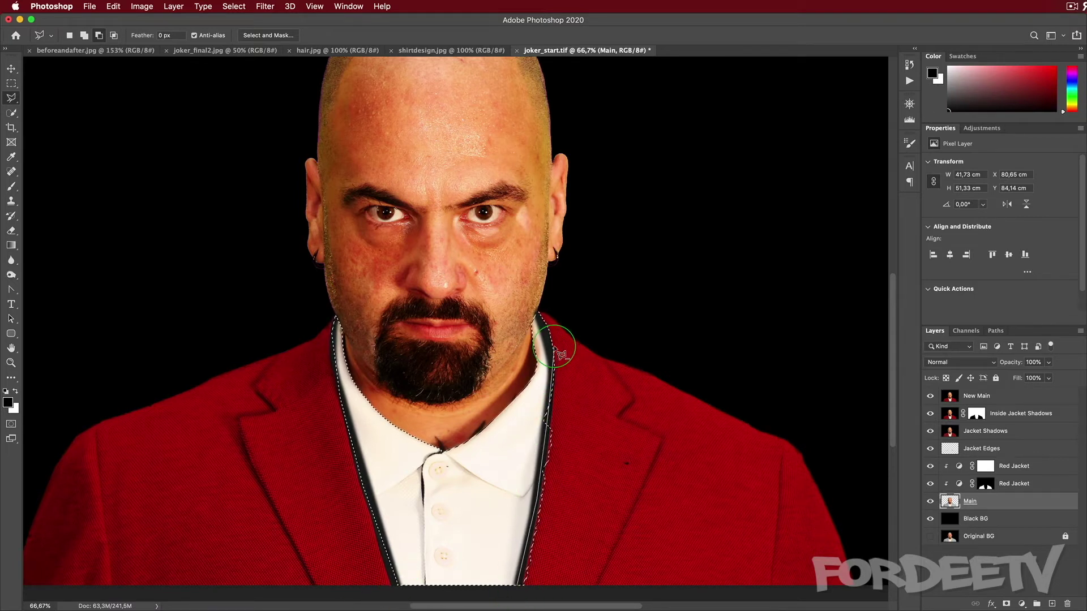
pyautogui.click(555, 347)
pyautogui.click(655, 334)
pyautogui.click(599, 589)
pyautogui.click(517, 586)
# - Add a colorized Hue/Saturation adjustment above New Main for the selected shirt, with Hue 125, Saturation 70 and Lightness -78
pyautogui.click(992, 397)
pyautogui.click(982, 128)
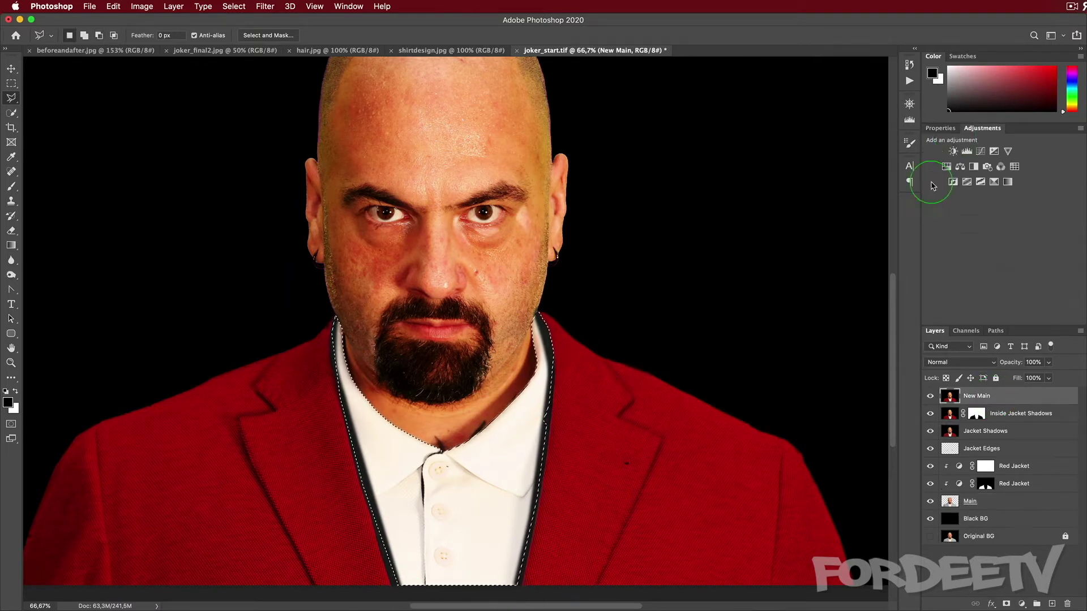
pyautogui.click(946, 167)
pyautogui.click(986, 264)
pyautogui.moveTo(1016, 227); pyautogui.dragTo(1063, 228)
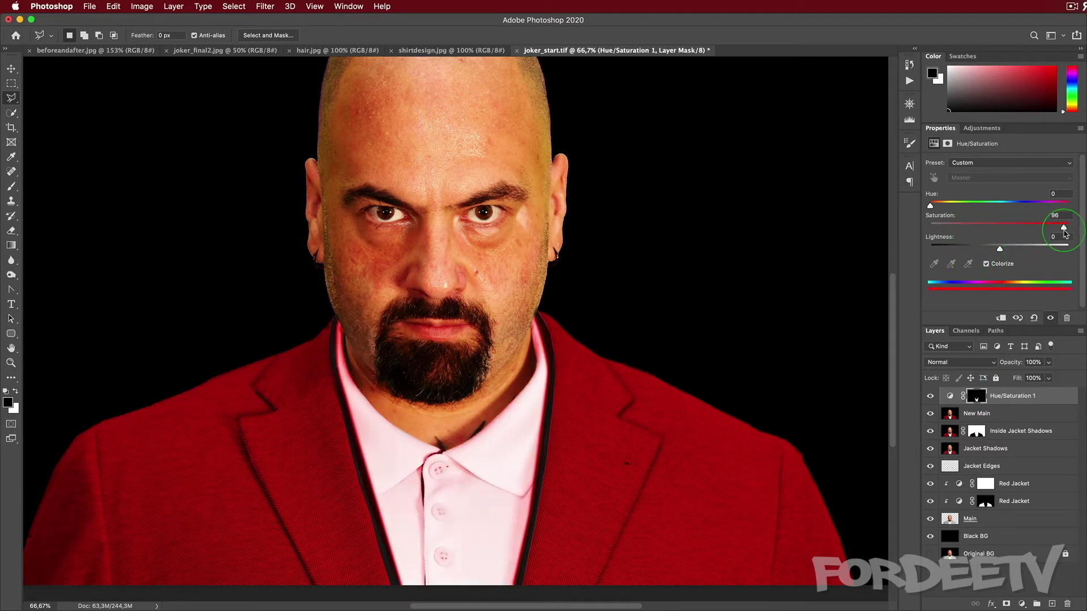
pyautogui.click(980, 206)
pyautogui.moveTo(999, 249); pyautogui.dragTo(944, 249)
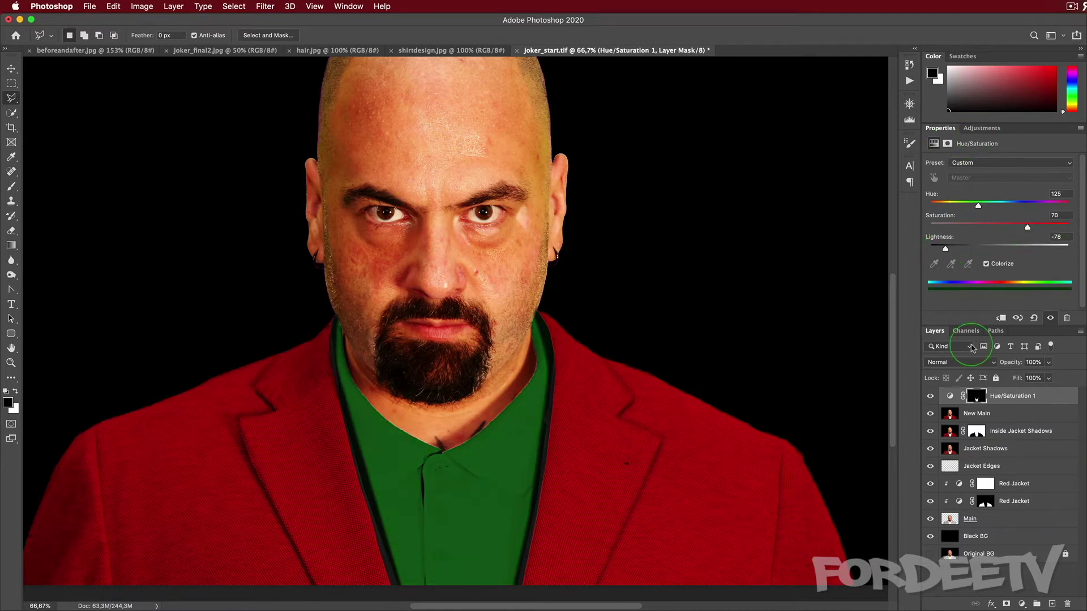
# - Paint white on the Hue/Saturation mask along the collar edge to extend the green over the uncoloured rim
pyautogui.rightClick(1005, 395)
pyautogui.click(898, 372)
pyautogui.click(976, 396)
pyautogui.press('b')
pyautogui.press('x')
pyautogui.press('super+plus')
pyautogui.press('super+plus')
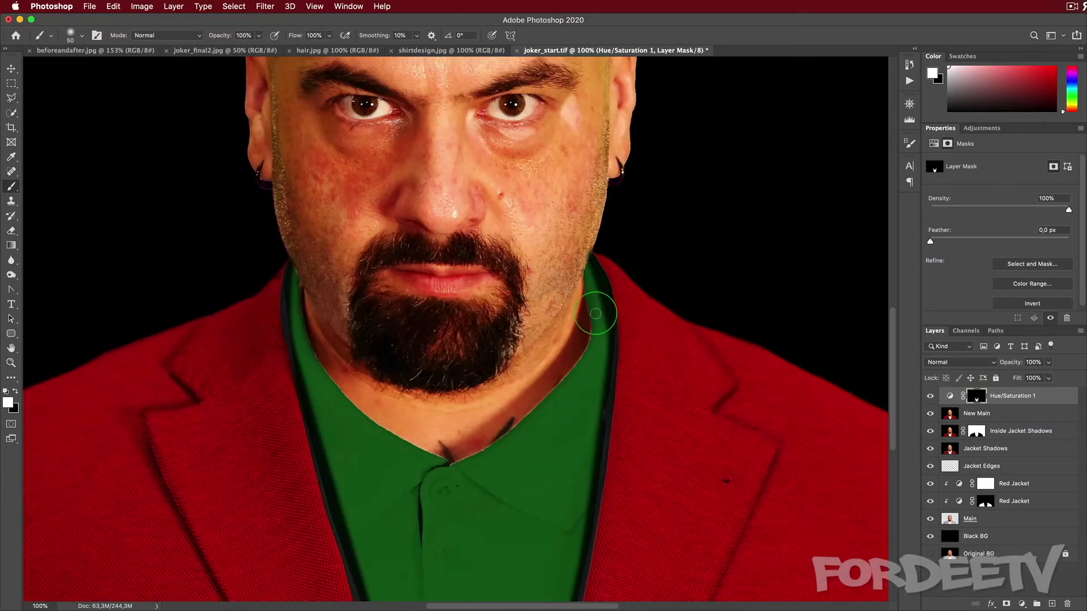
pyautogui.moveTo(588, 364)
pyautogui.mouseDown()
pyautogui.moveTo(489, 453)
pyautogui.moveTo(427, 462)
pyautogui.moveTo(473, 452)
pyautogui.mouseUp()
pyautogui.press('x')
pyautogui.press('x')
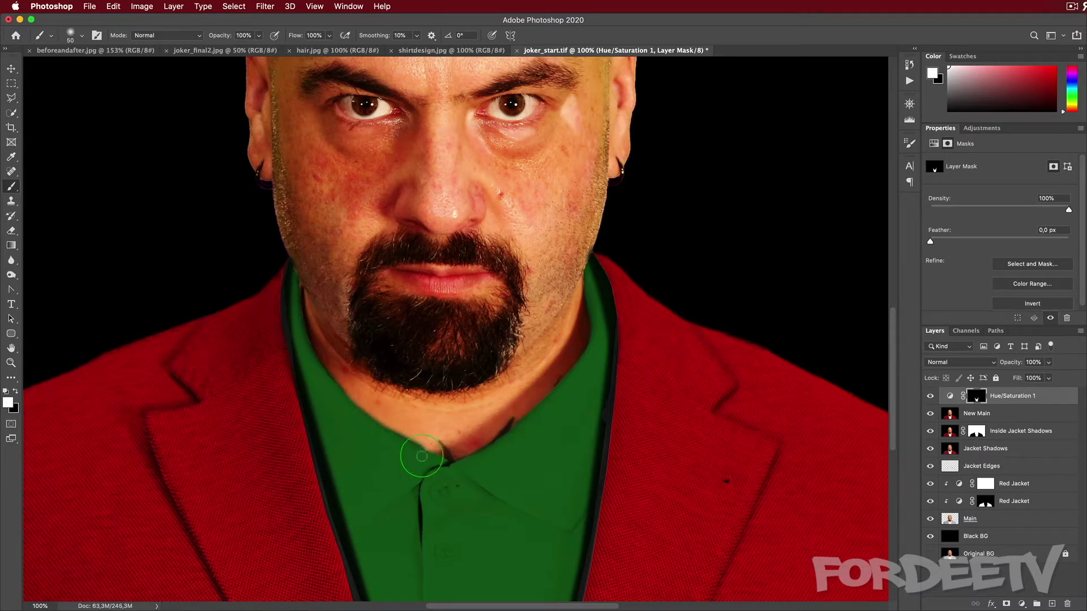
# - Bring the paisley pattern from shirtdesign.jpg into joker_start.tif as a new layer above the Hue/Saturation adjustment
pyautogui.press('super+minus')
pyautogui.press('super+minus')
pyautogui.press('super+minus')
pyautogui.click(447, 53)
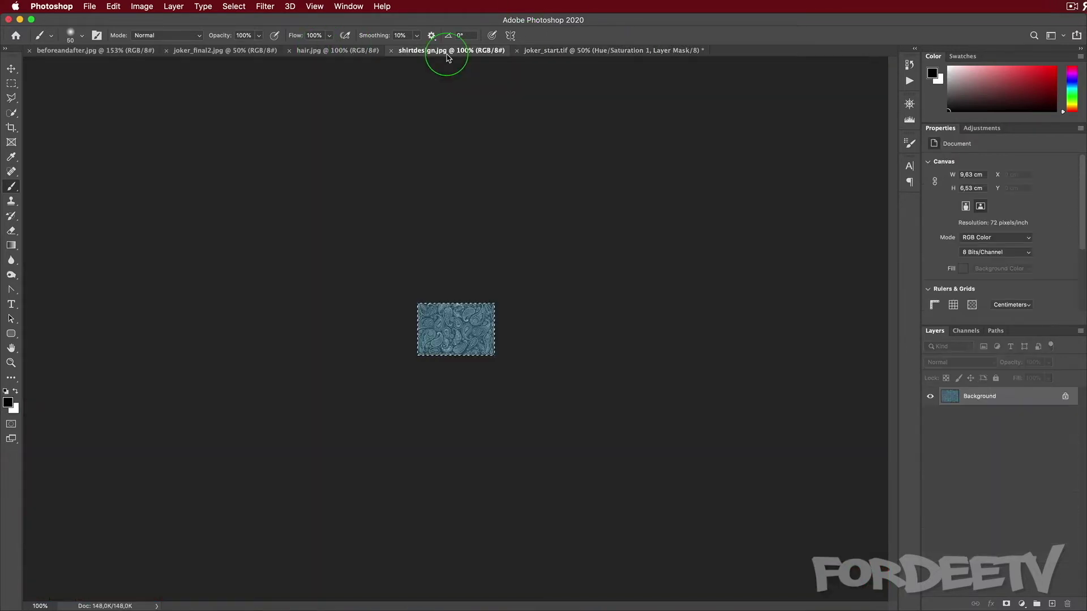
pyautogui.click(600, 51)
pyautogui.press('super+v')
# - Transform the paisley pattern to about 42.54 × 62.79 cm and position it so it covers the whole shirt
pyautogui.press('super+t')
pyautogui.moveTo(420, 317); pyautogui.dragTo(409, 398)
pyautogui.moveTo(450, 341); pyautogui.dragTo(438, 533)
pyautogui.press('super+minus')
pyautogui.moveTo(456, 469); pyautogui.dragTo(494, 524)
pyautogui.moveTo(442, 493); pyautogui.dragTo(432, 459)
pyautogui.moveTo(482, 489); pyautogui.dragTo(511, 516)
pyautogui.press('Return')
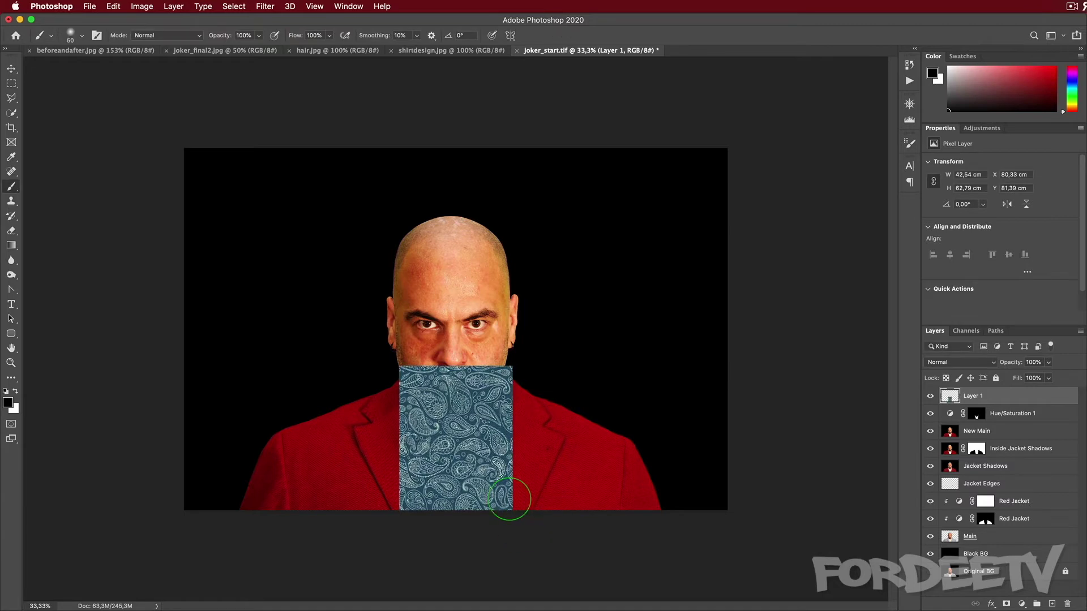
# - Set the paisley layer's blend mode to Overlay, add a layer mask limiting it to the shirt, and make white the foreground colour
pyautogui.click(959, 363)
pyautogui.click(951, 447)
pyautogui.keyDown('alt'); pyautogui.click(1006, 604); pyautogui.keyUp('alt')
pyautogui.press('x')
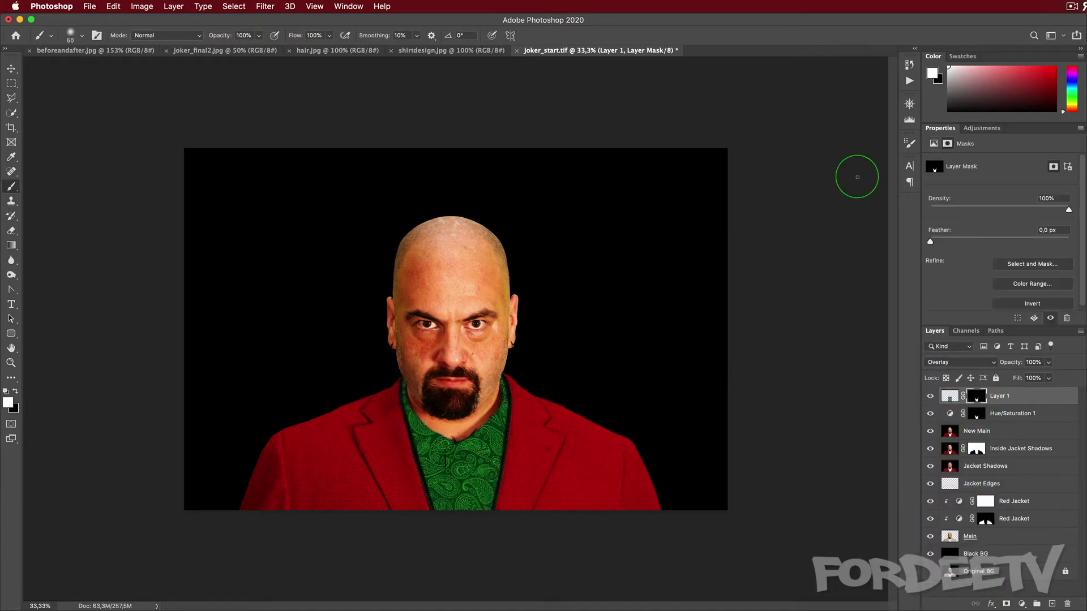
# - Hide the paisley layer and add a new empty layer directly beneath it
pyautogui.click(930, 397)
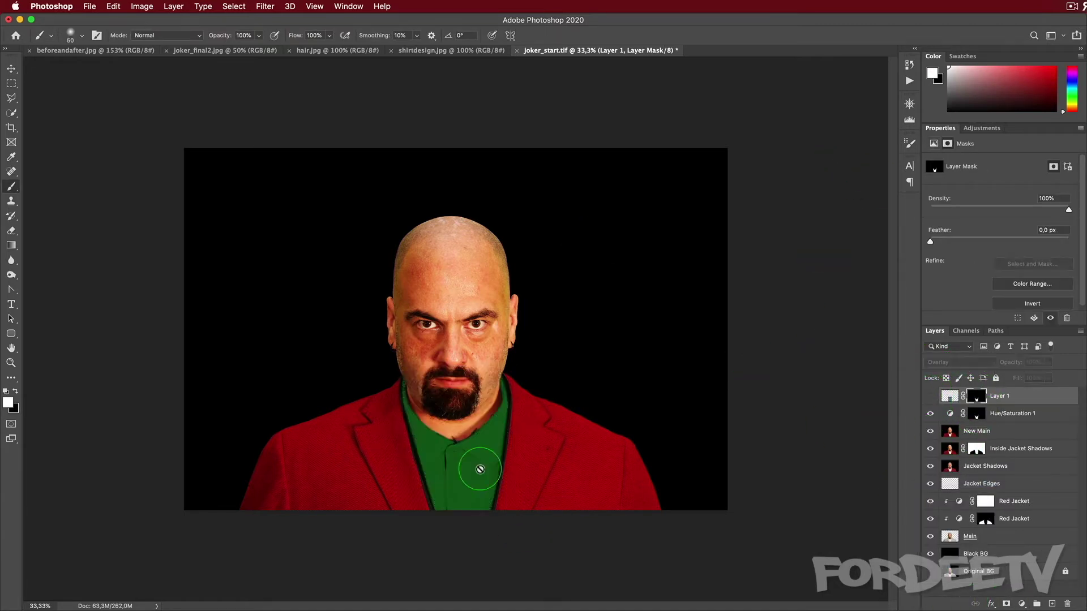
pyautogui.click(1052, 604)
pyautogui.moveTo(971, 396); pyautogui.dragTo(970, 420)
# - Paint thin straight black lines on the new layer along both collar flaps and down the shirt's front placket
pyautogui.press('super+plus')
pyautogui.press('super+plus')
pyautogui.moveTo(443, 461); pyautogui.dragTo(434, 192)
pyautogui.click(447, 290)
pyautogui.keyDown('shift'); pyautogui.click(523, 337); pyautogui.keyUp('shift')
pyautogui.keyDown('shift'); pyautogui.click(540, 316); pyautogui.keyUp('shift')
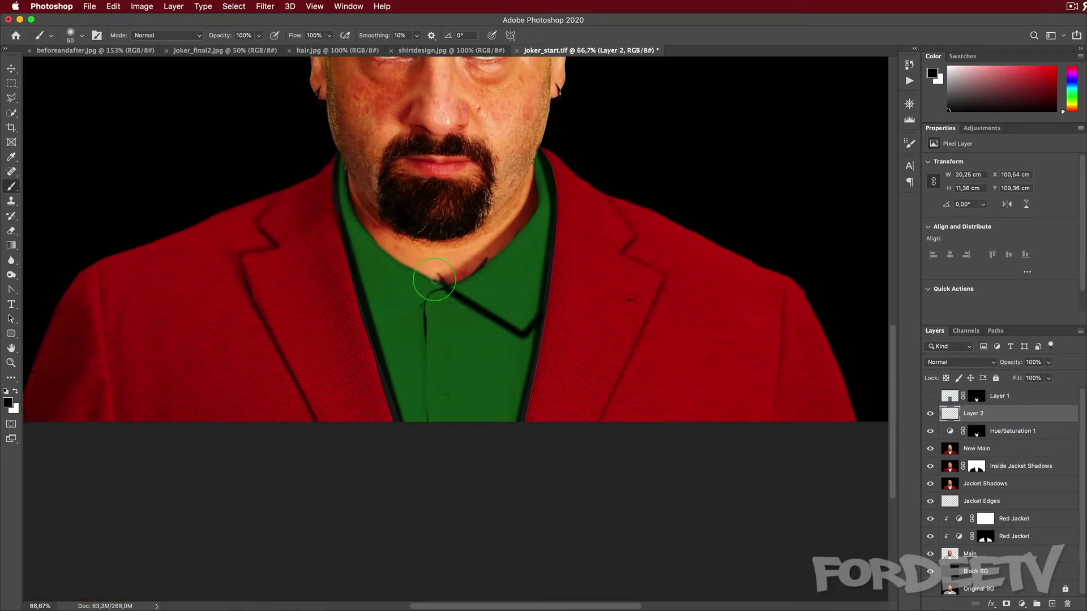
pyautogui.click(441, 290)
pyautogui.keyDown('shift'); pyautogui.click(376, 338); pyautogui.keyUp('shift')
pyautogui.keyDown('shift'); pyautogui.click(428, 426); pyautogui.keyUp('shift')
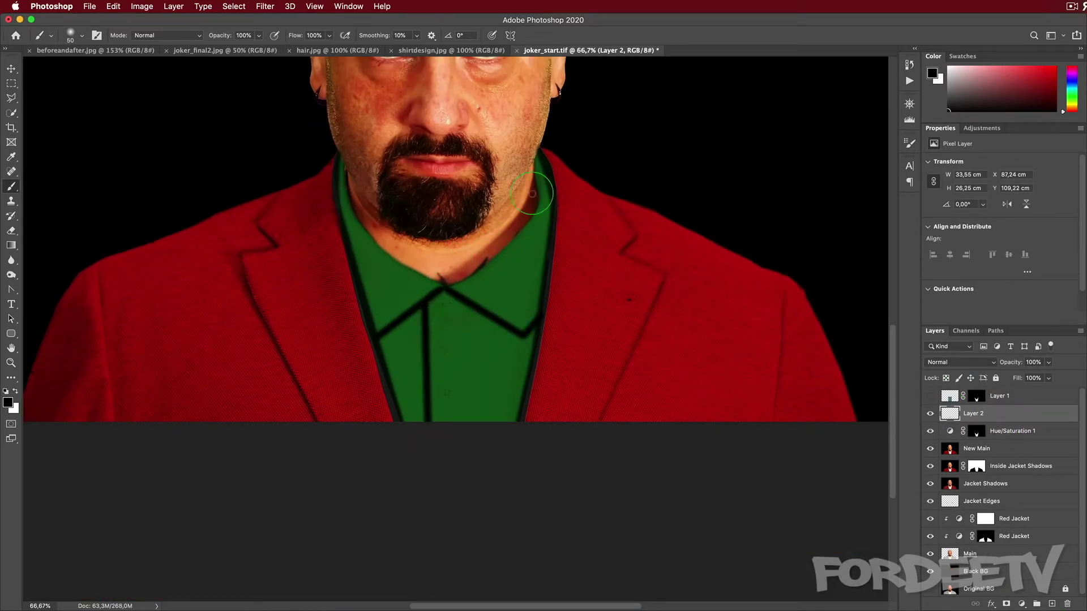
# - Show the paisley layer again and set the opacity of the collar-line layer to 75%
pyautogui.click(930, 397)
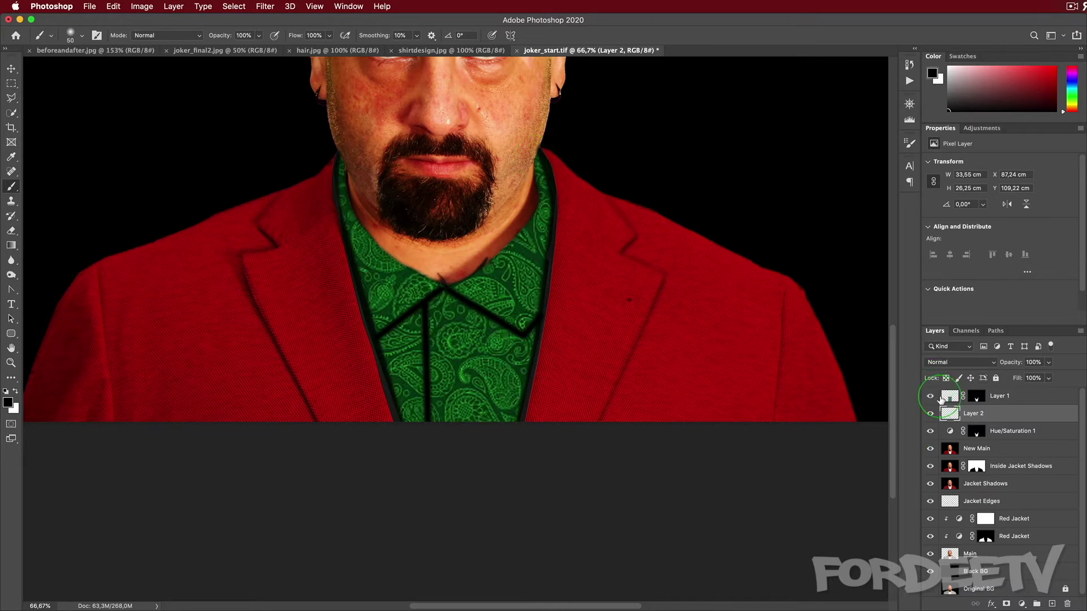
pyautogui.write('50')
pyautogui.press('Return')
pyautogui.click(1028, 362)
pyautogui.write('40')
pyautogui.press('Return')
pyautogui.write('65')
pyautogui.press('Return')
pyautogui.click(1030, 362)
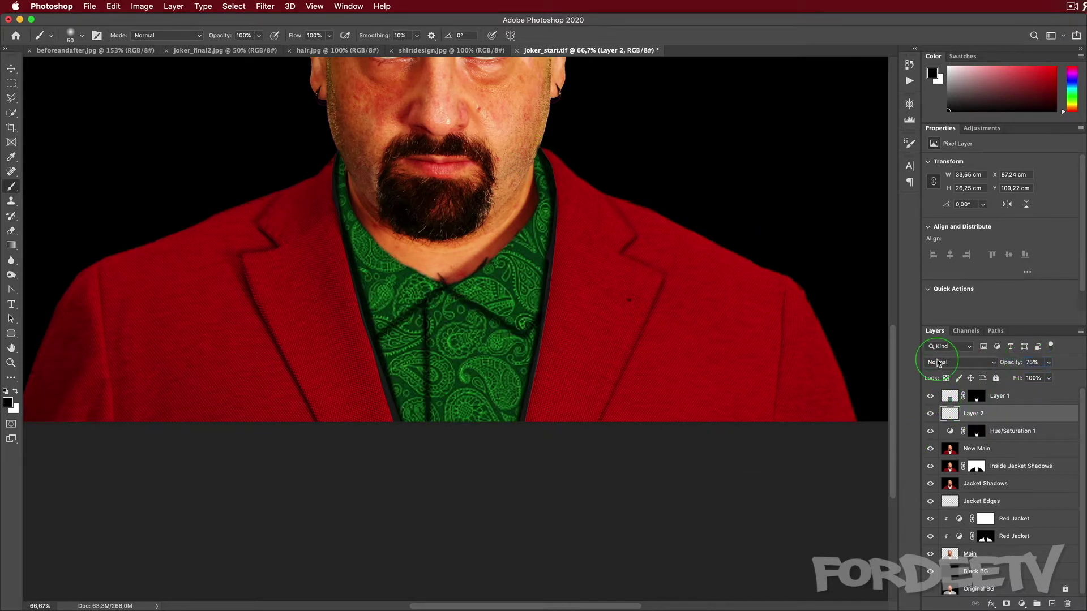
# - Stamp all visible layers into a new layer above the paisley layer and name it New Main
pyautogui.click(1010, 398)
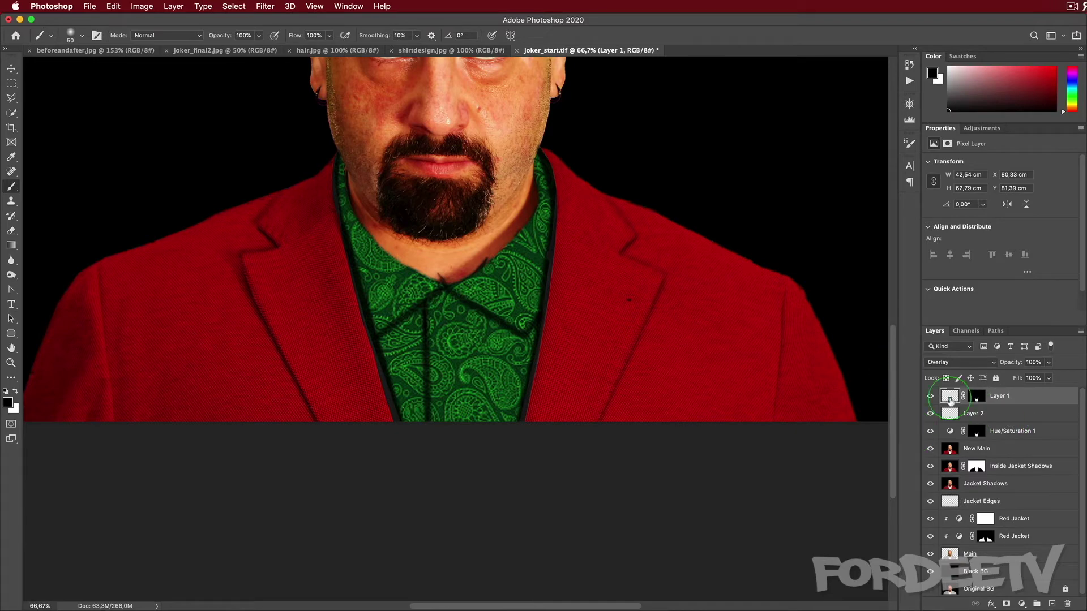
pyautogui.press('super+alt+shift+e')
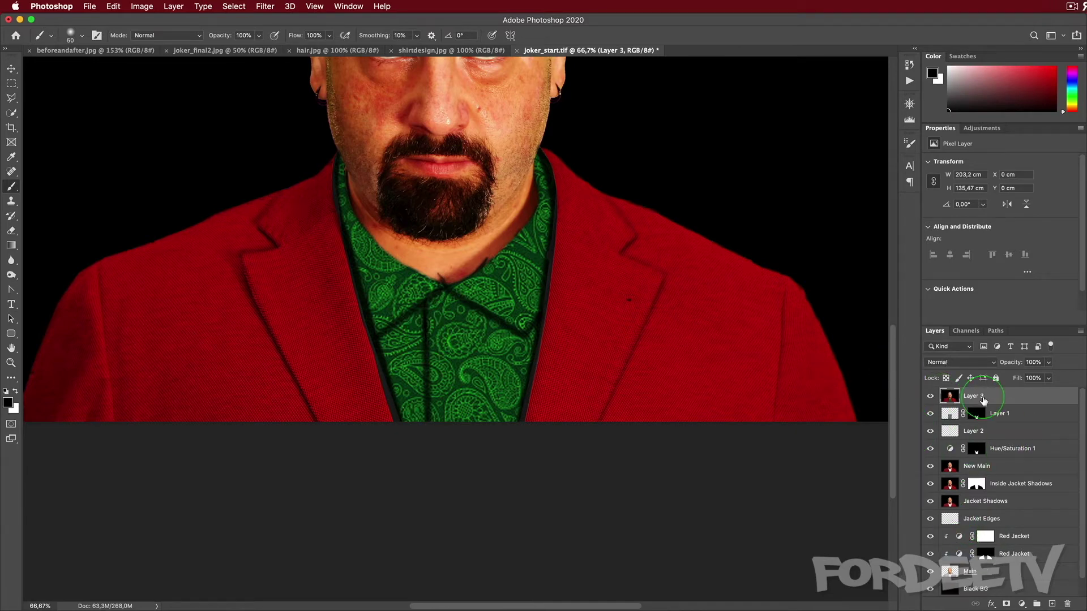
pyautogui.click(969, 394)
pyautogui.write('New Main')
pyautogui.press('Return')
# - Burn shadows into the shirt below the collar flaps and along its edges, using Midtones, 25% exposure and an 80 px brush
pyautogui.scroll(5, 629, 401)
pyautogui.click(11, 274)
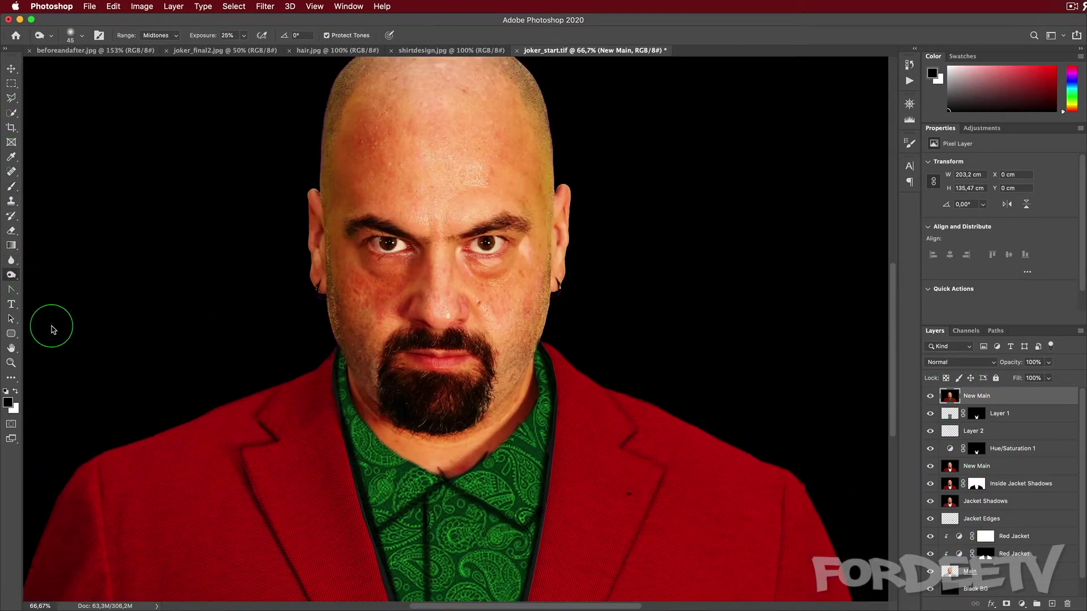
pyautogui.scroll(-3, 375, 421)
pyautogui.moveTo(449, 369)
pyautogui.mouseDown()
pyautogui.moveTo(531, 413)
pyautogui.moveTo(449, 380)
pyautogui.moveTo(518, 431)
pyautogui.moveTo(427, 360)
pyautogui.moveTo(437, 398)
pyautogui.moveTo(406, 396)
pyautogui.moveTo(444, 371)
pyautogui.moveTo(375, 426)
pyautogui.mouseUp()
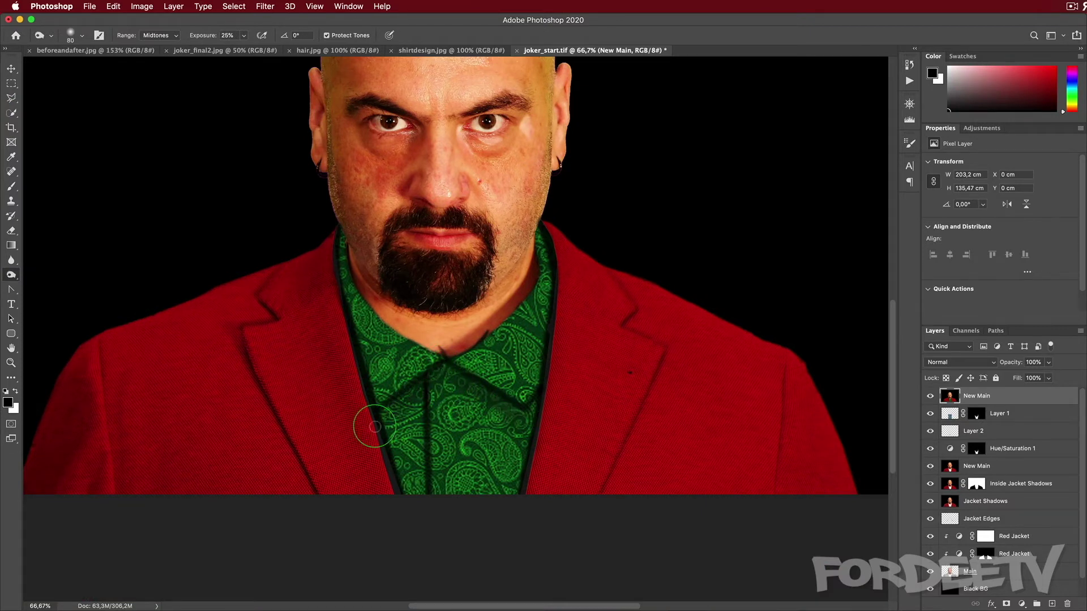
pyautogui.moveTo(418, 390)
pyautogui.mouseDown()
pyautogui.moveTo(407, 425)
pyautogui.moveTo(382, 431)
pyautogui.moveTo(534, 407)
pyautogui.moveTo(508, 408)
pyautogui.moveTo(532, 401)
pyautogui.moveTo(511, 443)
pyautogui.moveTo(397, 428)
pyautogui.moveTo(391, 409)
pyautogui.moveTo(415, 455)
pyautogui.moveTo(402, 404)
pyautogui.moveTo(445, 373)
pyautogui.moveTo(527, 429)
pyautogui.mouseUp()
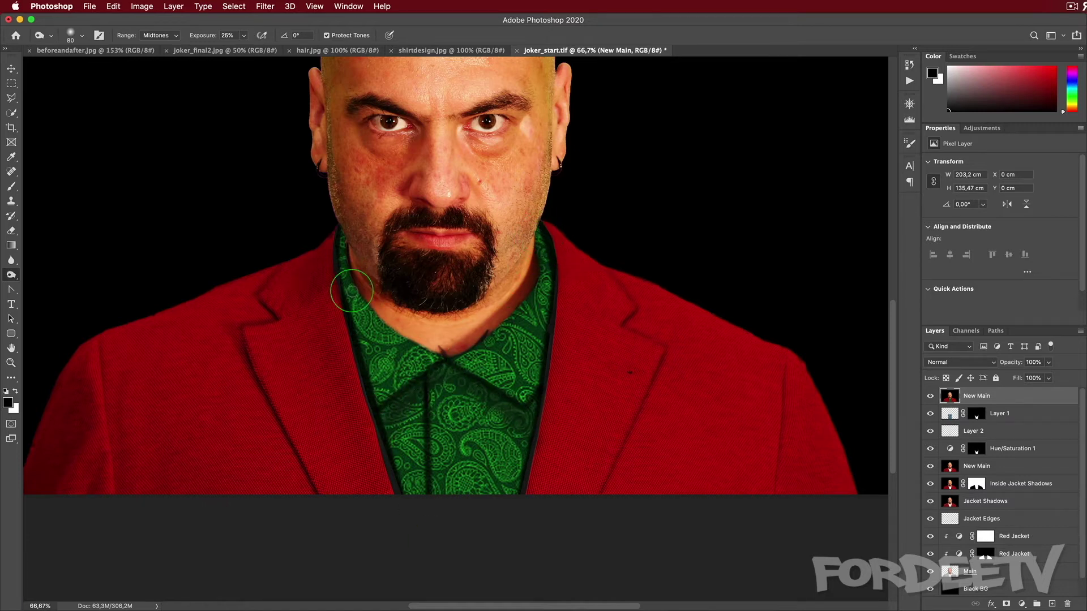
pyautogui.moveTo(352, 291)
pyautogui.mouseDown()
pyautogui.moveTo(438, 362)
pyautogui.moveTo(349, 298)
pyautogui.moveTo(436, 353)
pyautogui.moveTo(382, 318)
pyautogui.moveTo(360, 278)
pyautogui.moveTo(451, 367)
pyautogui.mouseUp()
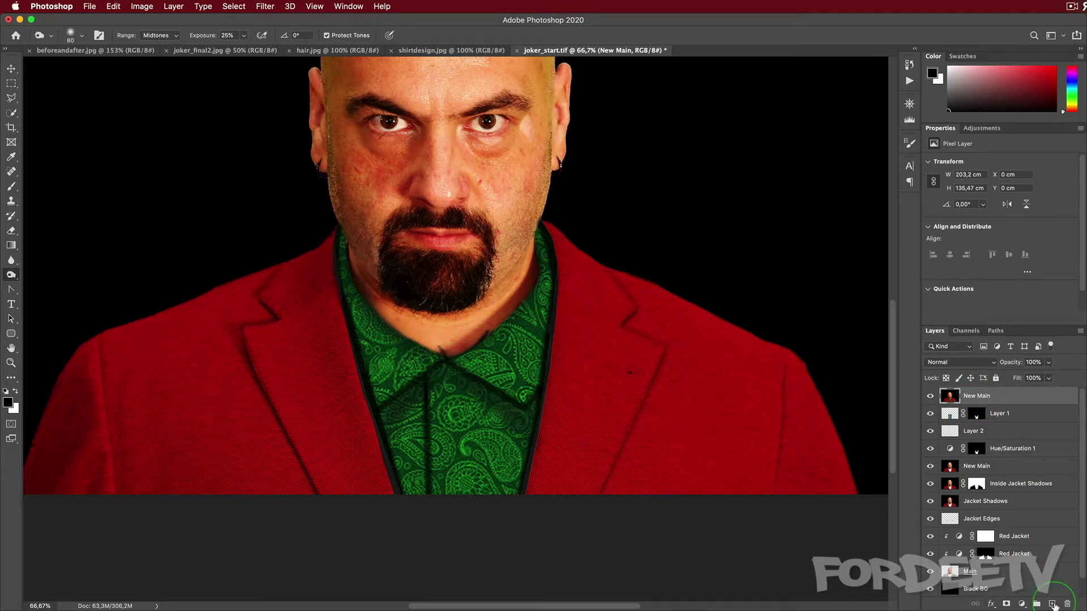
# - Add a new top layer named Neck Shadows
pyautogui.click(1053, 604)
pyautogui.doubleClick(974, 396)
pyautogui.write('Neck Shadows')
pyautogui.press('Return')
# - Outline the neck with the Polygonal Lasso, following the jawline and beard closely and overlapping the shirt collar loosely
pyautogui.press('super+plus')
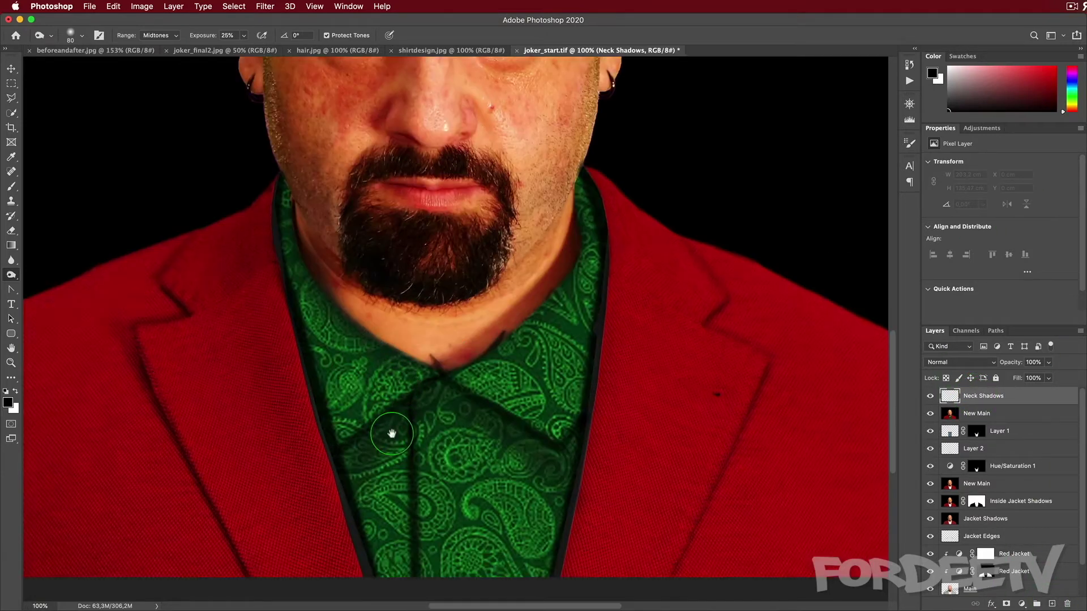
pyautogui.moveTo(392, 434); pyautogui.dragTo(449, 482)
pyautogui.press('b')
pyautogui.scroll(2, 624, 256)
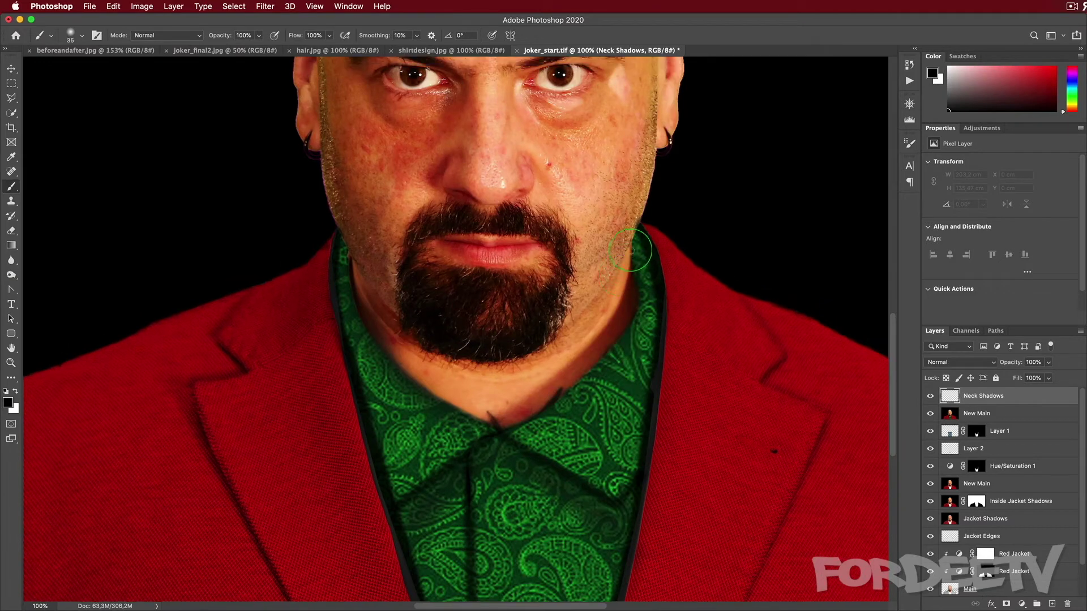
pyautogui.moveTo(634, 247); pyautogui.dragTo(603, 288)
pyautogui.press('l')
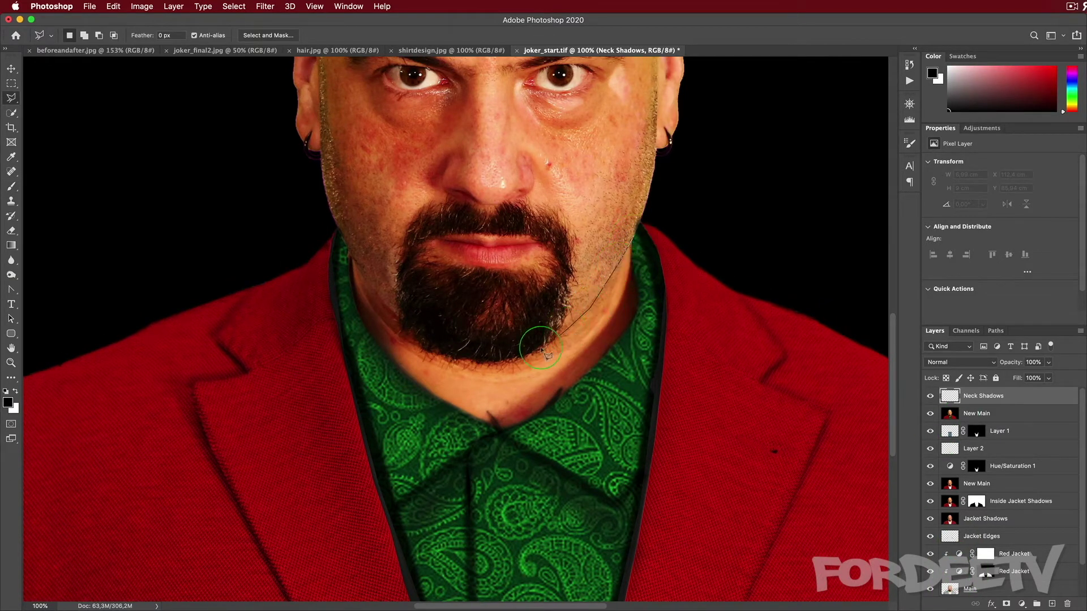
pyautogui.click(429, 343)
pyautogui.click(406, 326)
pyautogui.click(382, 304)
pyautogui.click(361, 270)
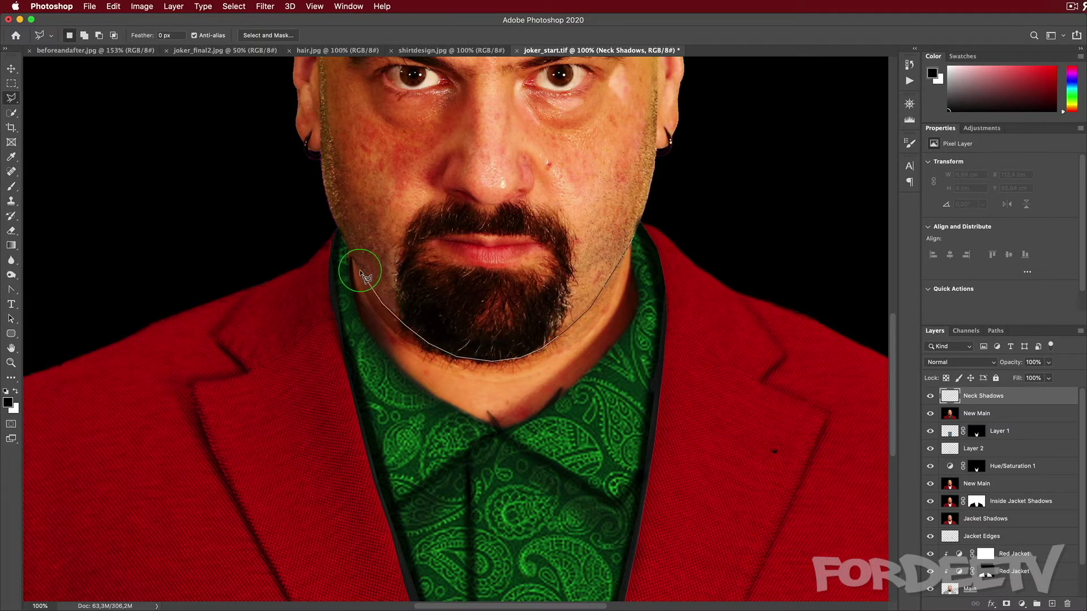
pyautogui.click(345, 244)
pyautogui.click(344, 292)
pyautogui.click(371, 403)
pyautogui.click(488, 490)
pyautogui.click(661, 328)
pyautogui.click(655, 253)
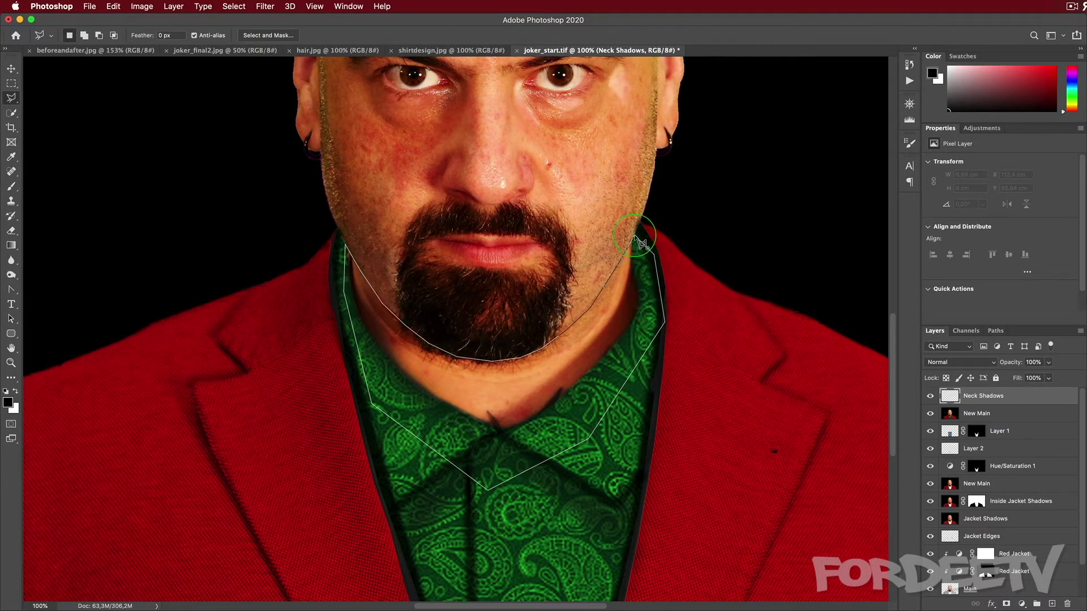
pyautogui.click(635, 237)
# - Save the neck outline as a selection named neck
pyautogui.click(233, 6)
pyautogui.click(235, 260)
pyautogui.press('Return')
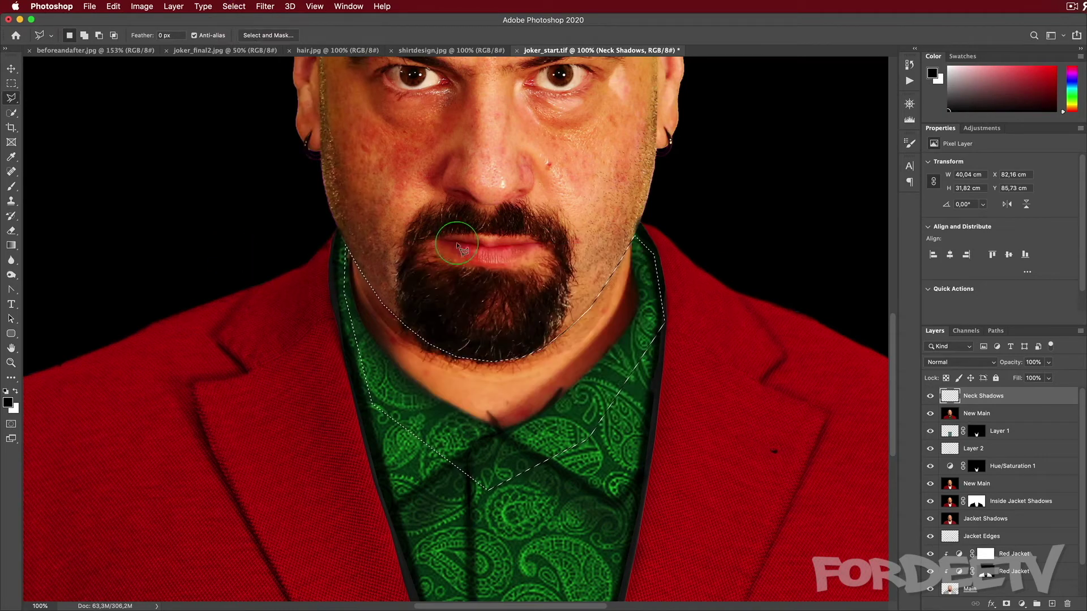
# - Select the green shirt area and save it as a selection named vest
pyautogui.scroll(4, 775, 368)
pyautogui.scroll(-5, 758, 328)
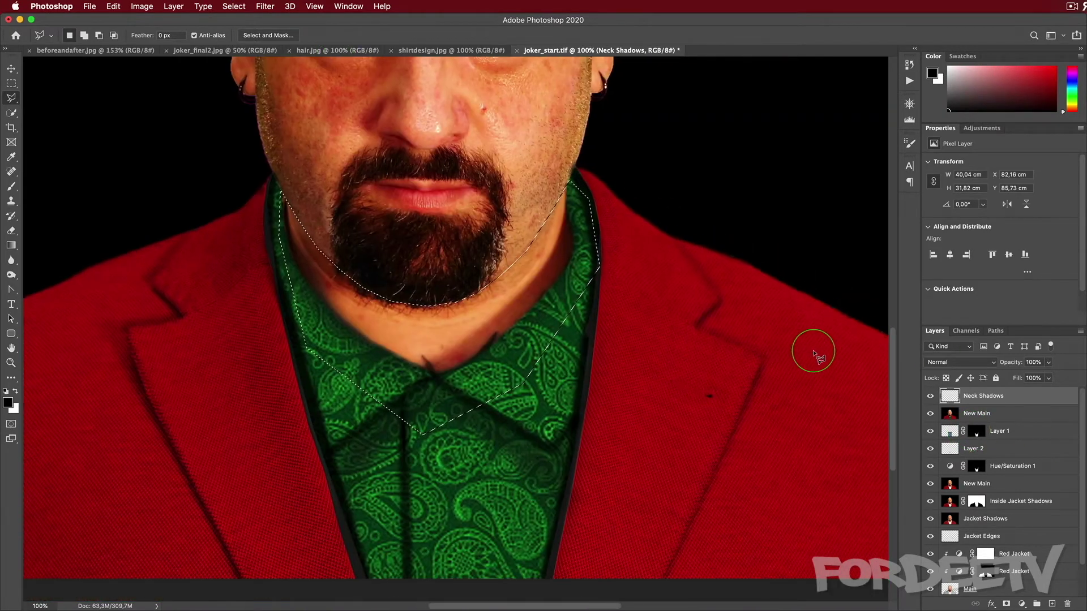
pyautogui.click(233, 6)
pyautogui.click(237, 261)
pyautogui.press('Return')
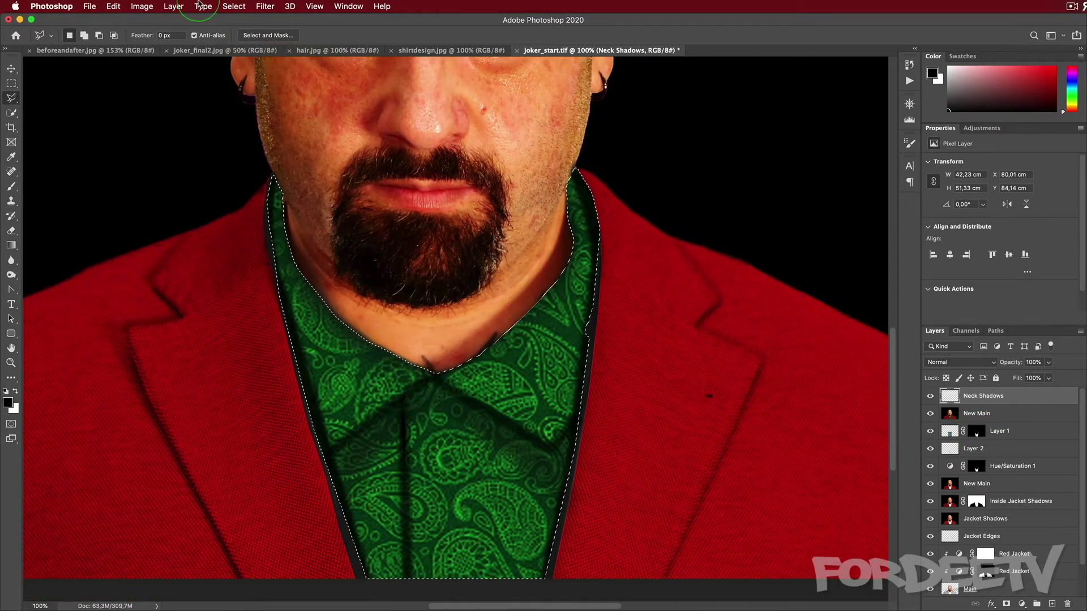
# - Load the saved neck selection as a new selection
pyautogui.scroll(2, 244, 254)
pyautogui.click(233, 6)
pyautogui.click(237, 250)
pyautogui.click(655, 367)
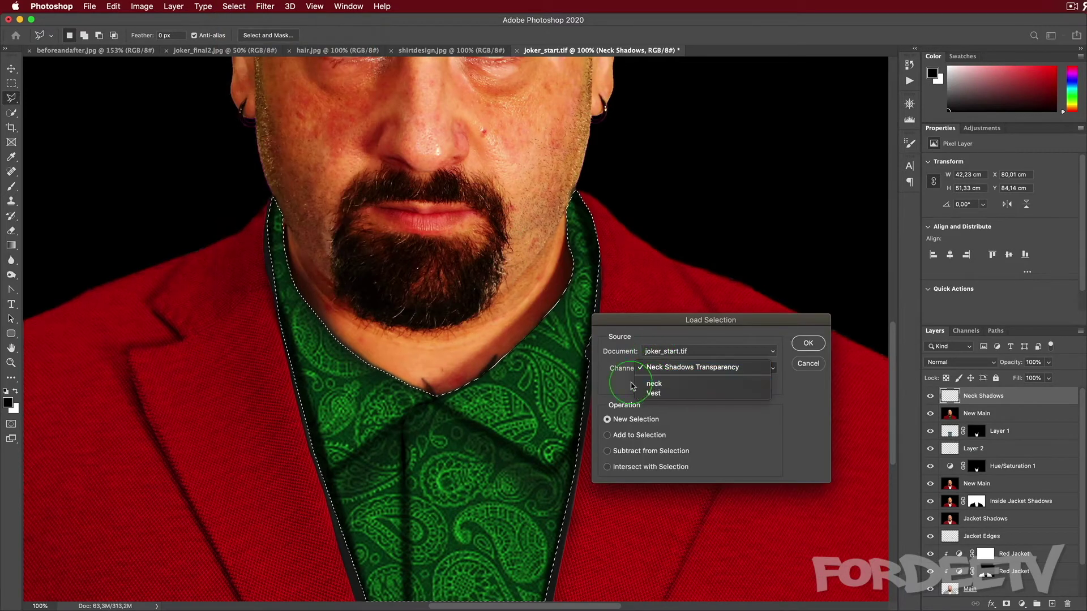
pyautogui.click(634, 383)
pyautogui.press('Return')
# - Subtract the saved vest selection from the neck selection, fill the remaining area with black and deselect
pyautogui.click(225, 5)
pyautogui.click(224, 249)
pyautogui.click(656, 368)
pyautogui.click(643, 392)
pyautogui.click(614, 452)
pyautogui.press('Return')
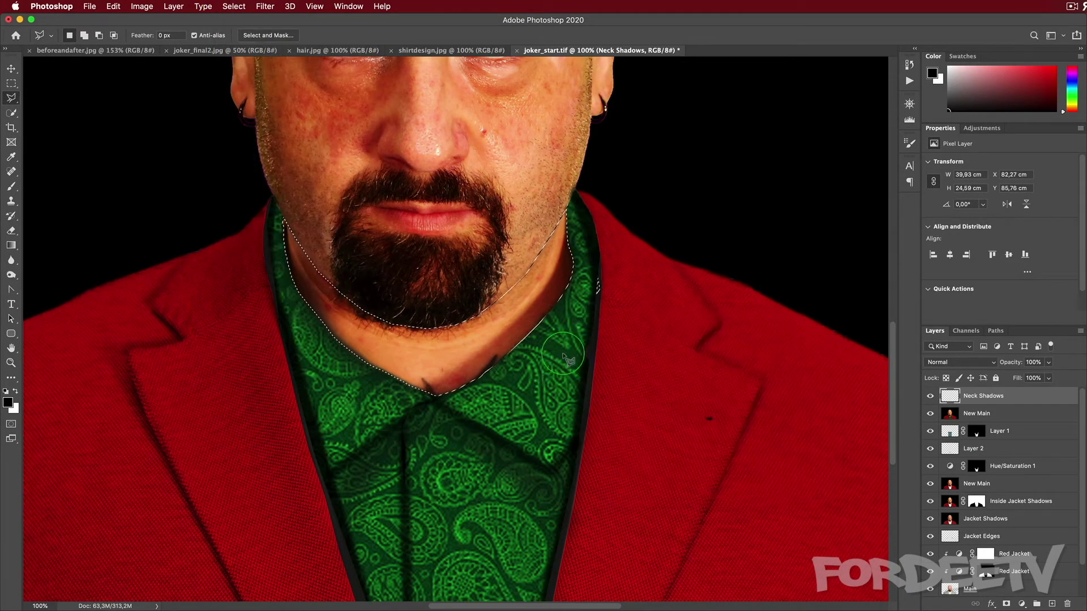
pyautogui.hotkey('alt', 'BackSpace')
pyautogui.press('super+d')
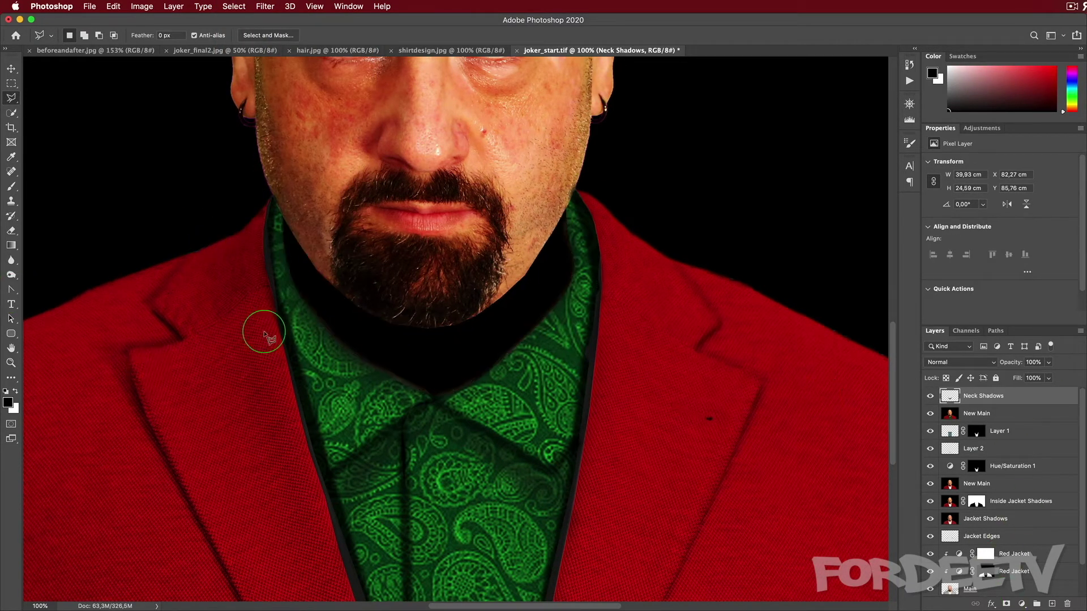
# - Add a layer mask to Neck Shadows and apply an upward white-to-black gradient so the shadow fades from the collar towards the chin
pyautogui.click(1005, 604)
pyautogui.click(11, 245)
pyautogui.moveTo(411, 415); pyautogui.dragTo(459, 291)
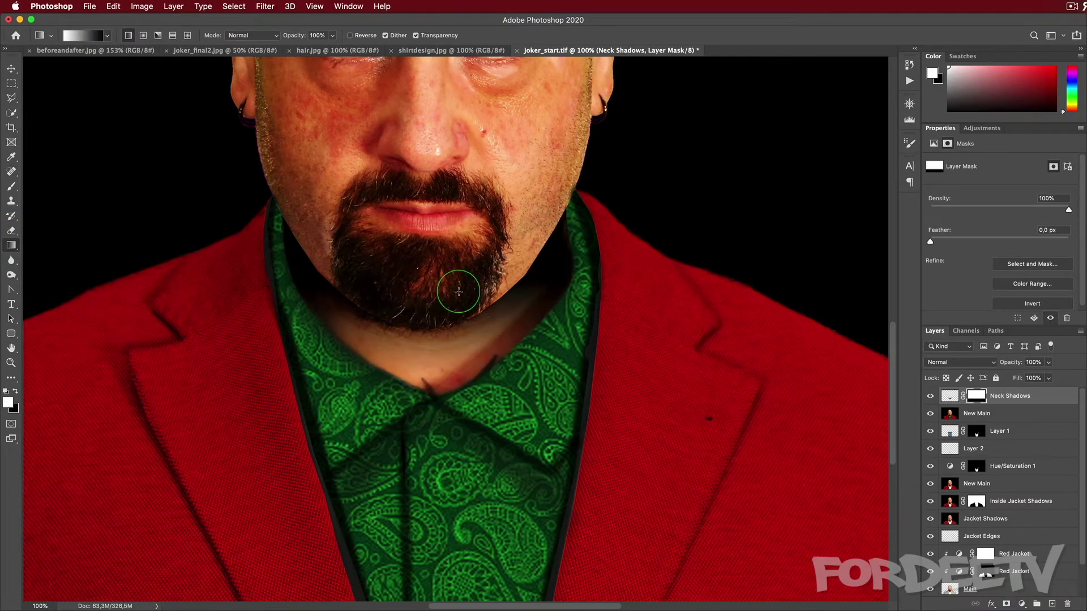
pyautogui.press('super+z')
pyautogui.moveTo(221, 160); pyautogui.dragTo(274, 249)
pyautogui.moveTo(488, 517); pyautogui.dragTo(485, 375)
pyautogui.moveTo(469, 535); pyautogui.dragTo(468, 493)
pyautogui.moveTo(482, 425); pyautogui.dragTo(490, 348)
pyautogui.moveTo(495, 457); pyautogui.dragTo(495, 351)
pyautogui.moveTo(495, 462); pyautogui.dragTo(496, 409)
pyautogui.moveTo(497, 463); pyautogui.dragTo(493, 341)
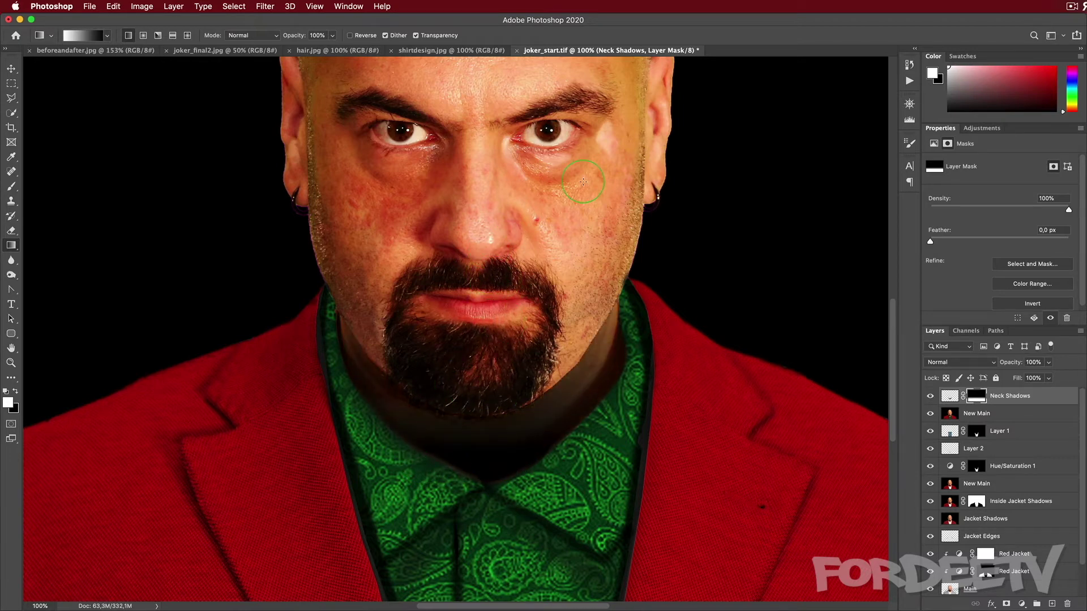
# - Merge a copy of everything visible onto a new layer above Neck Shadows and rename it New Main
pyautogui.press('super+minus')
pyautogui.press('super+minus')
pyautogui.press('super+alt+shift+e')
pyautogui.press('o')
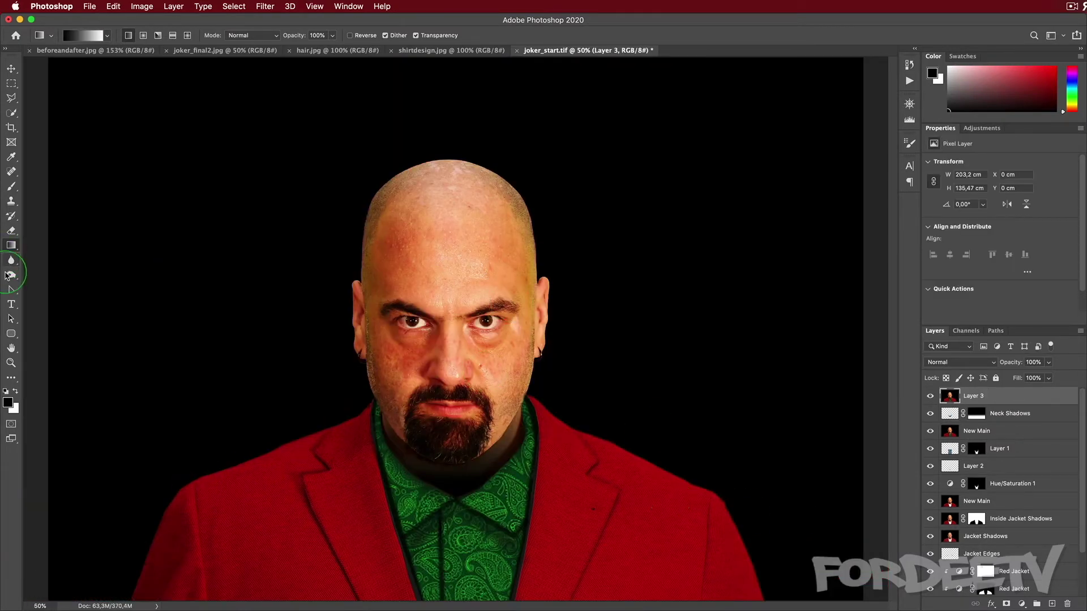
pyautogui.press('x')
pyautogui.press('[')
pyautogui.press('[')
pyautogui.press('[')
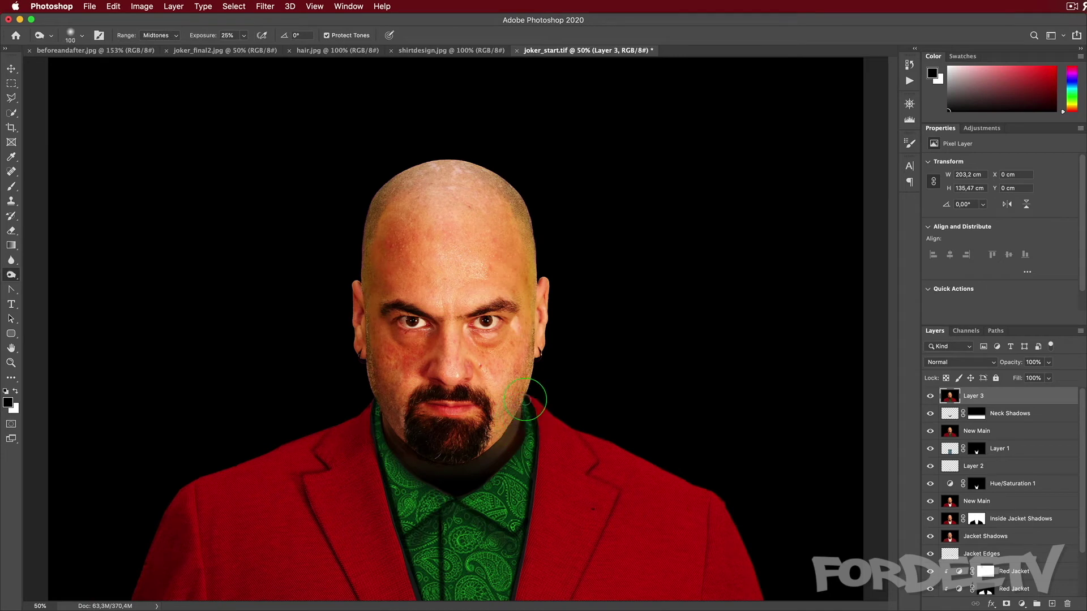
pyautogui.press('[')
pyautogui.press('[')
pyautogui.press('[')
pyautogui.write('w Main')
pyautogui.press('Return')
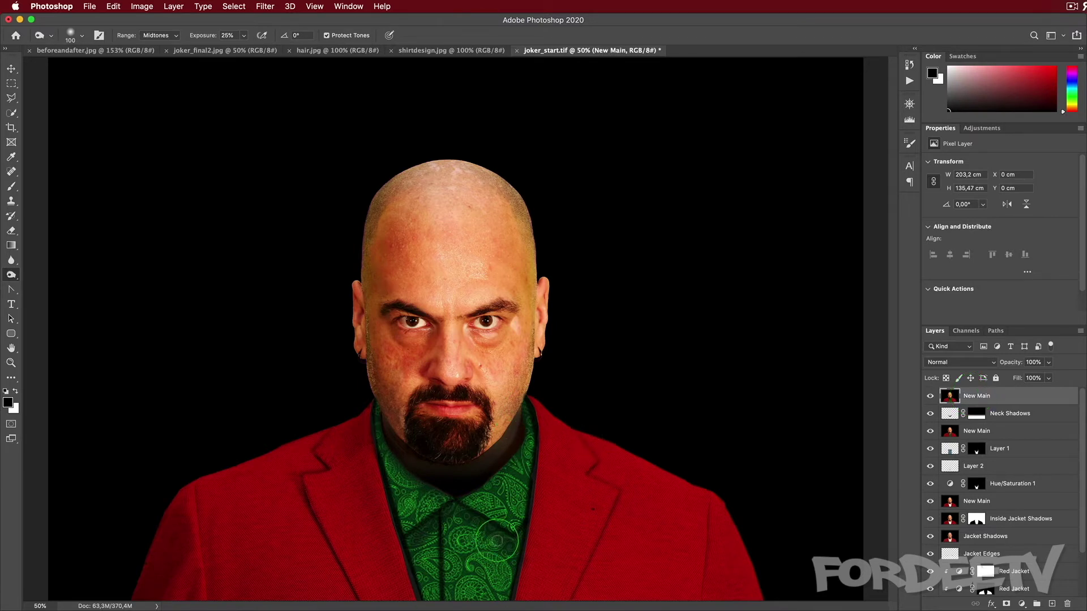
# - Select a V-necked vest area on the lower shirt between the lapels with the Polygonal Lasso, trimming the part over the jacket
pyautogui.press('l')
pyautogui.click(526, 536)
pyautogui.press('Escape')
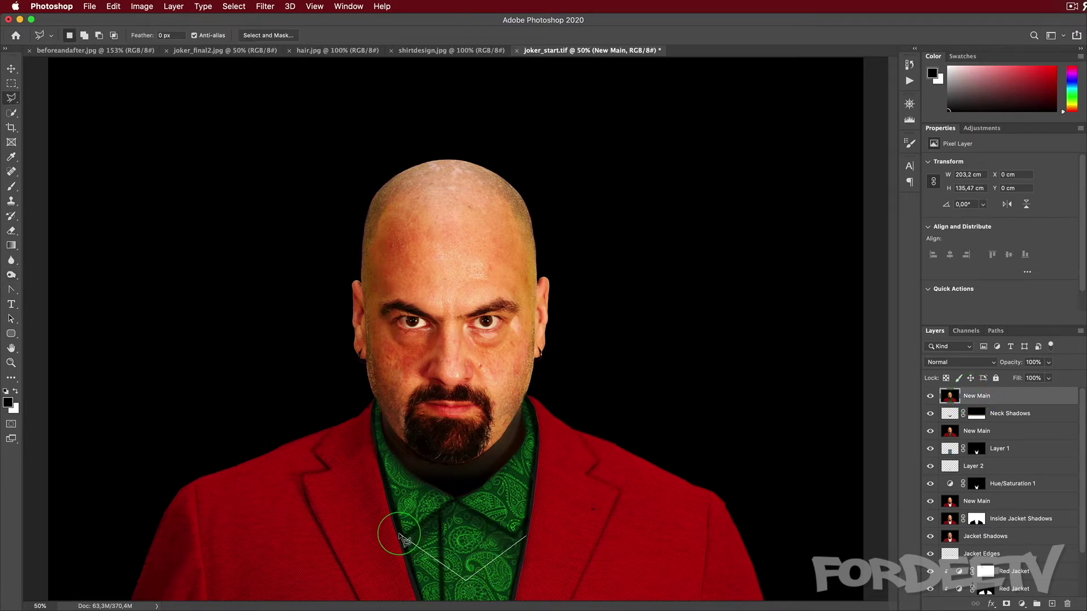
pyautogui.click(400, 538)
pyautogui.click(535, 529)
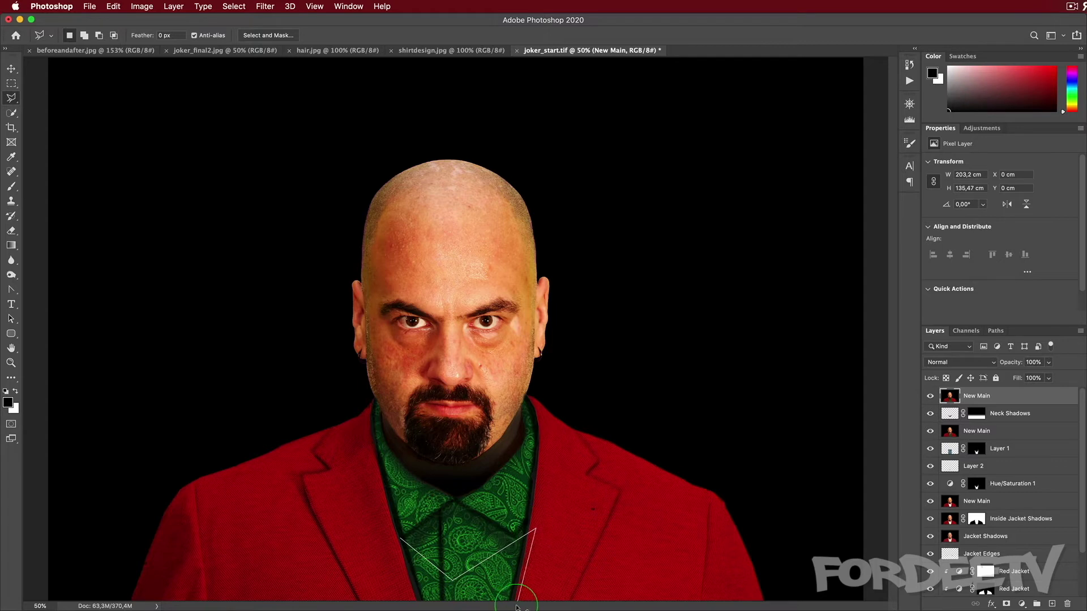
pyautogui.doubleClick(391, 561)
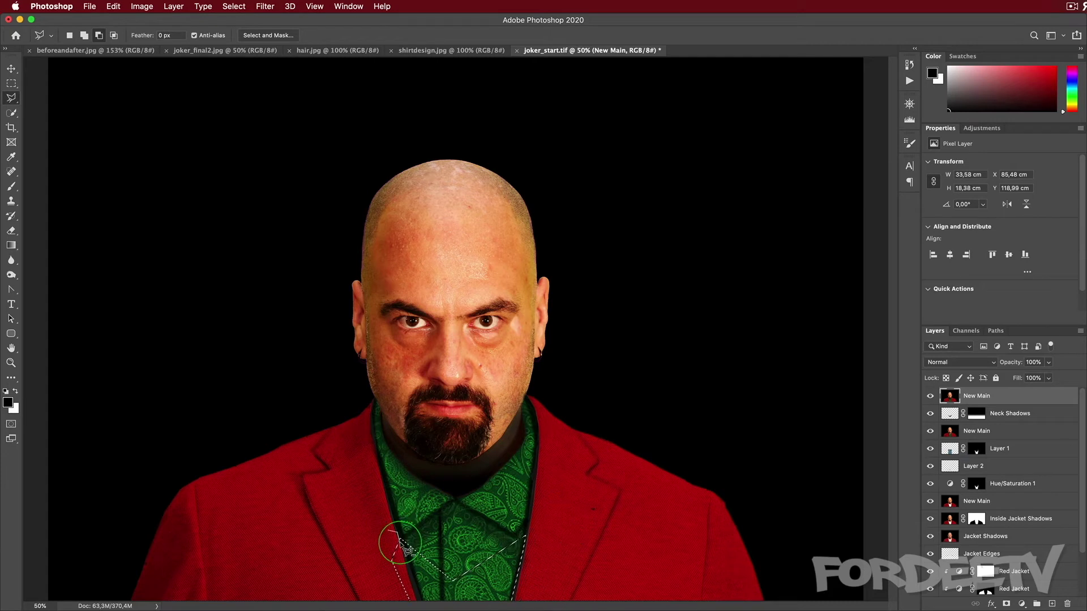
pyautogui.doubleClick(371, 568)
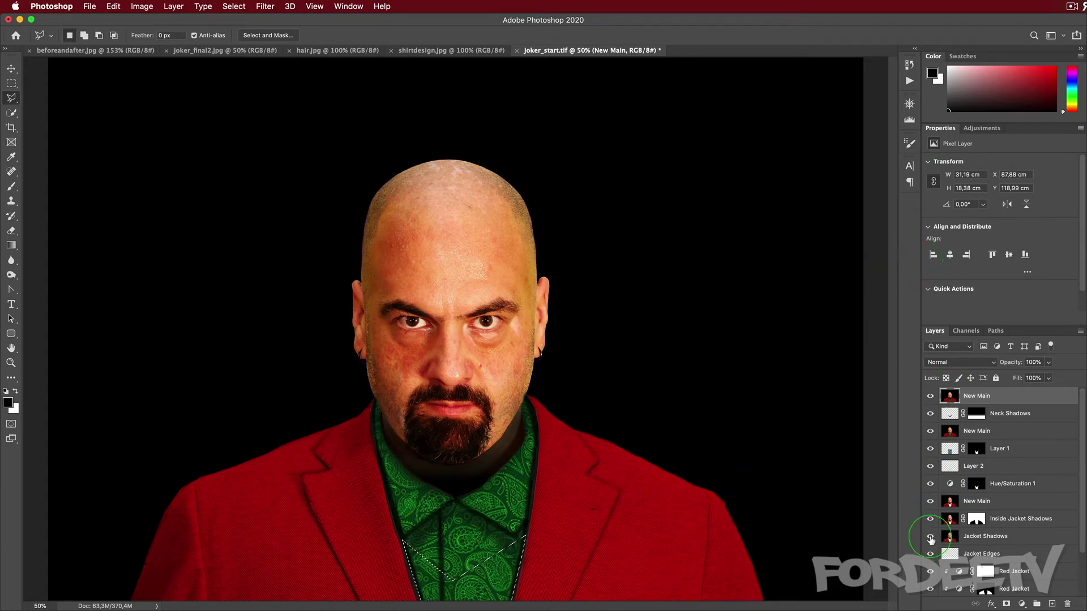
# - Colour the vest selection with a colorized Hue/Saturation adjustment at hue 44, saturation 85 and lightness +9
pyautogui.click(981, 128)
pyautogui.click(942, 169)
pyautogui.click(986, 263)
pyautogui.moveTo(930, 206); pyautogui.dragTo(1044, 227)
pyautogui.moveTo(999, 249)
pyautogui.mouseDown()
pyautogui.moveTo(1048, 227)
pyautogui.moveTo(1006, 249)
pyautogui.mouseUp()
# - Rename the vest's Hue/Saturation adjustment layer Yellow Vest
pyautogui.press('super+plus')
pyautogui.moveTo(464, 492); pyautogui.dragTo(478, 180)
pyautogui.doubleClick(1010, 396)
pyautogui.write('Yellow Vest')
pyautogui.press('Return')
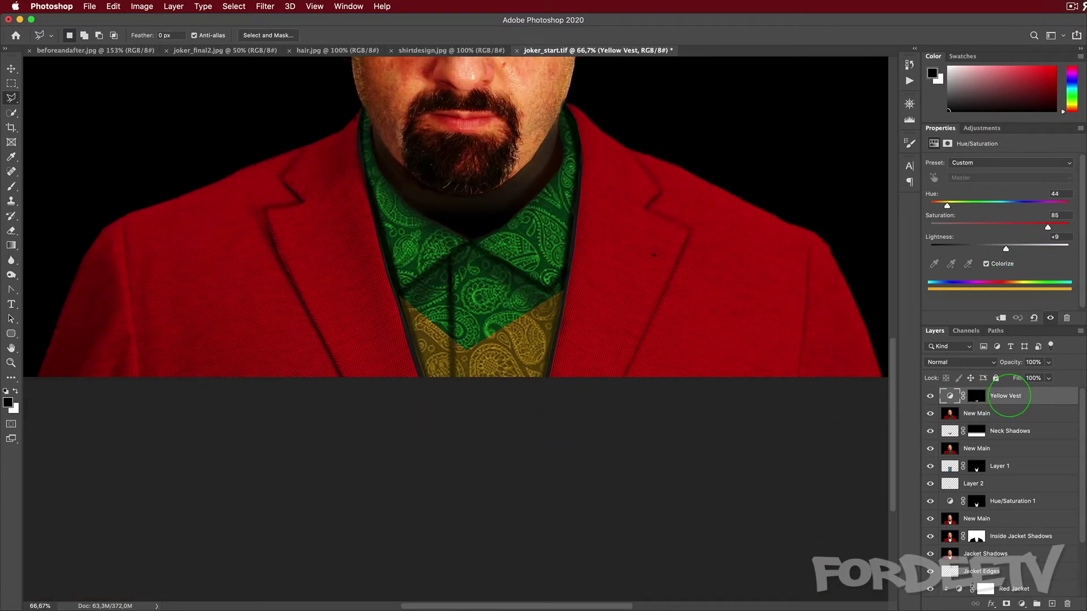
# - Stamp the visible layers into a new layer above Yellow Vest and name it New Main
pyautogui.press('b')
pyautogui.press('super+alt+shift+e')
pyautogui.doubleClick(973, 395)
pyautogui.write('NE')
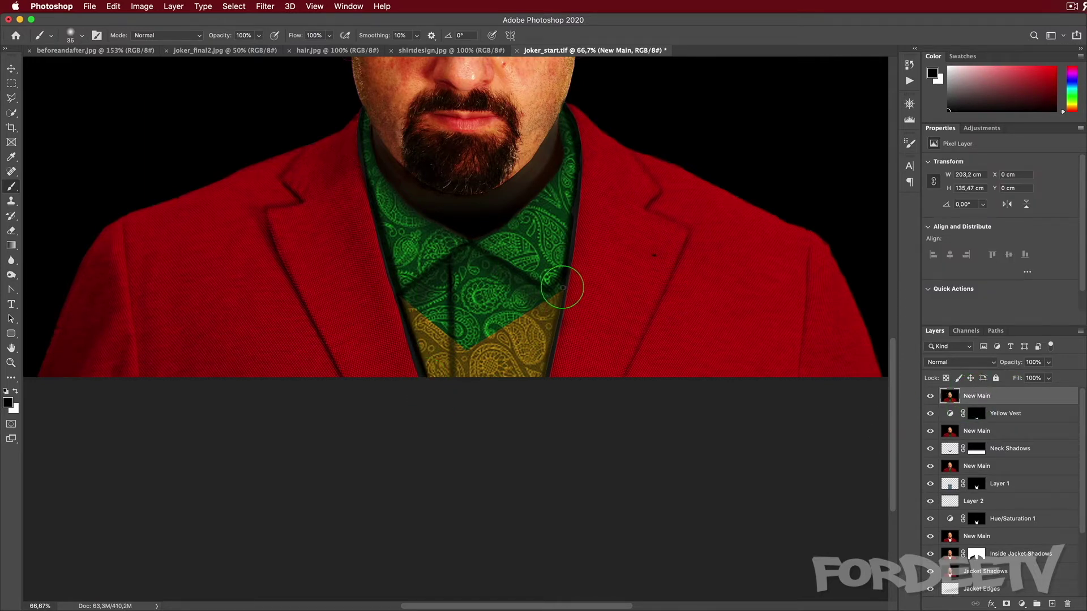
# - Load the Inside Jacket Shadows mask as a selection and paint black over the grey strip along the left lapel's inner edge
pyautogui.press('super+equal')
pyautogui.press('super+equal')
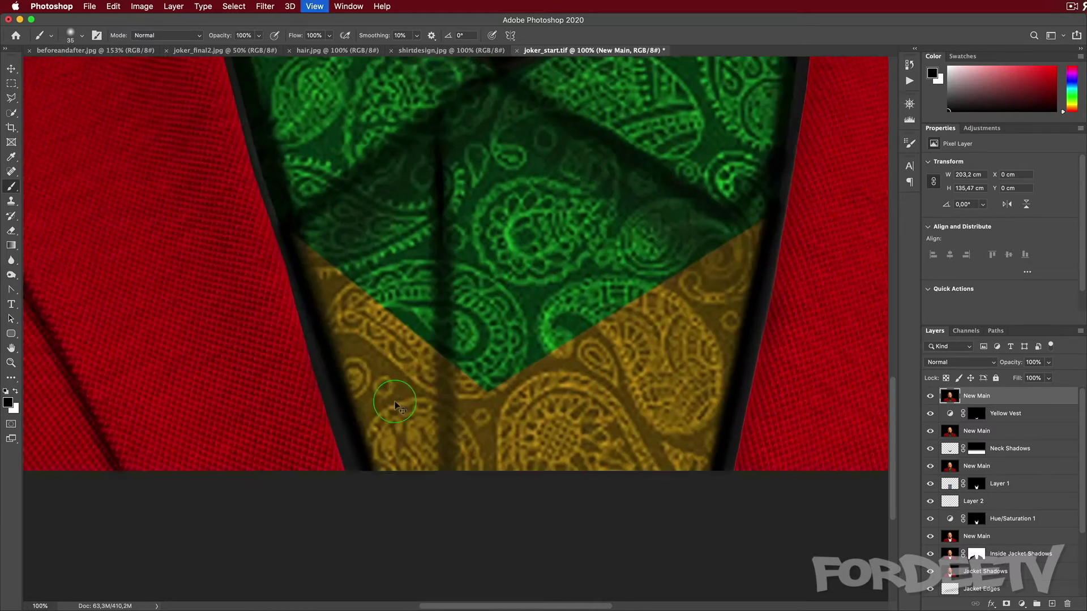
pyautogui.moveTo(399, 405); pyautogui.dragTo(586, 392)
pyautogui.keyDown('super'); pyautogui.click(979, 553); pyautogui.keyUp('super')
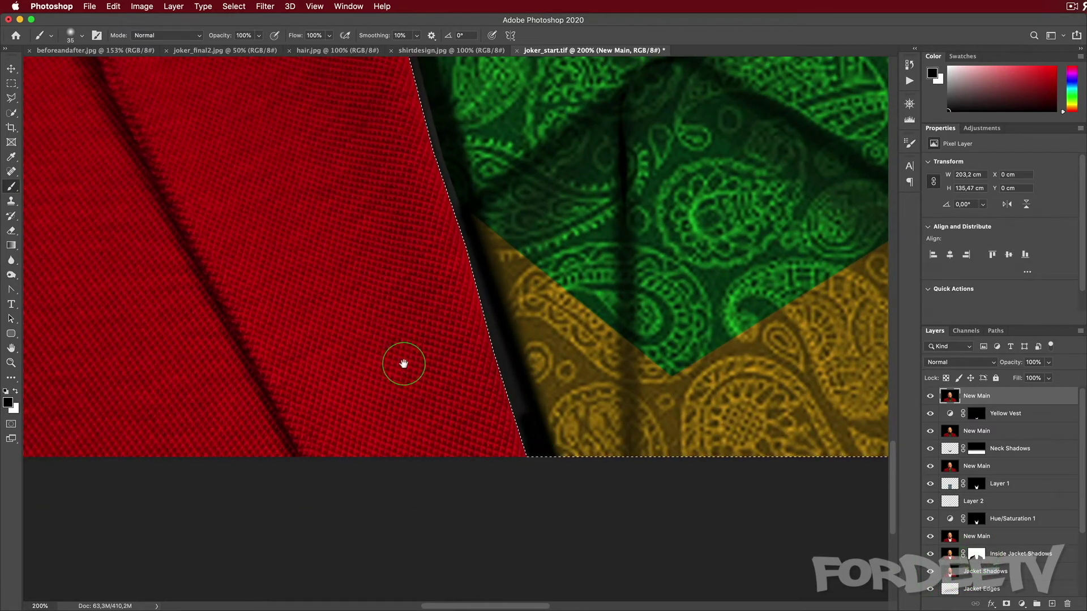
pyautogui.press('super+minus')
pyautogui.press('super+equal')
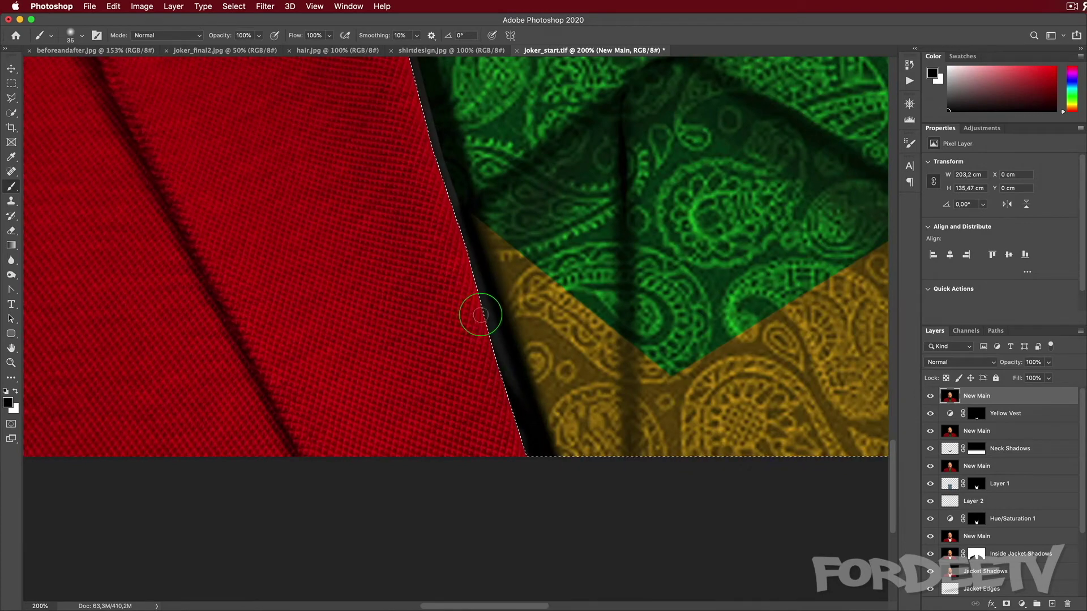
pyautogui.moveTo(432, 138); pyautogui.dragTo(510, 509)
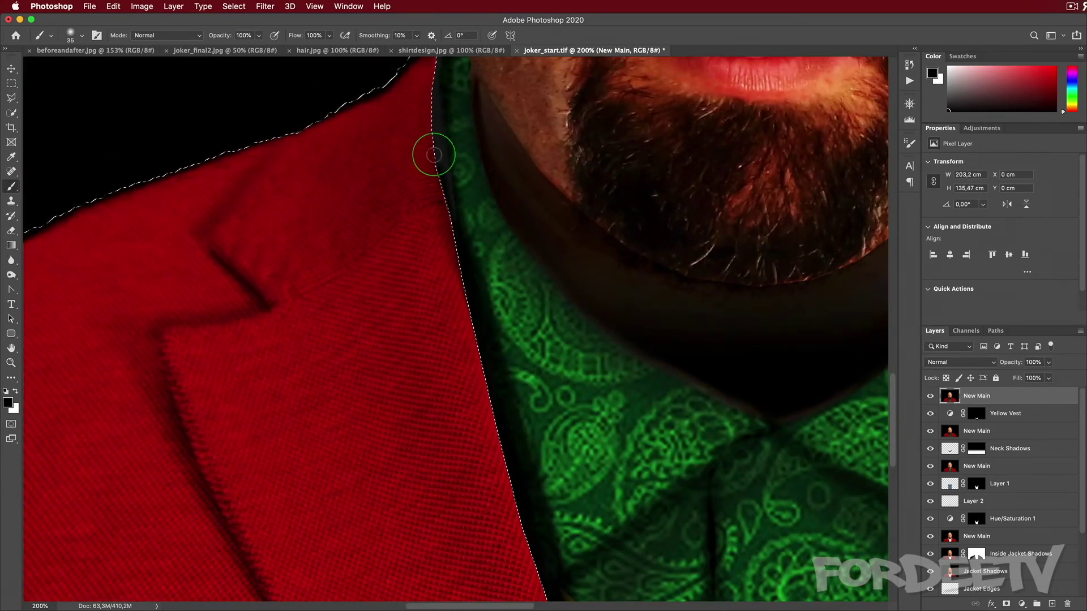
# - Paint black over the grey strip along the right lapel's inner edge, down to the bottom of the image
pyautogui.scroll(5, 408, 209)
pyautogui.hscroll(10, 599, 493)
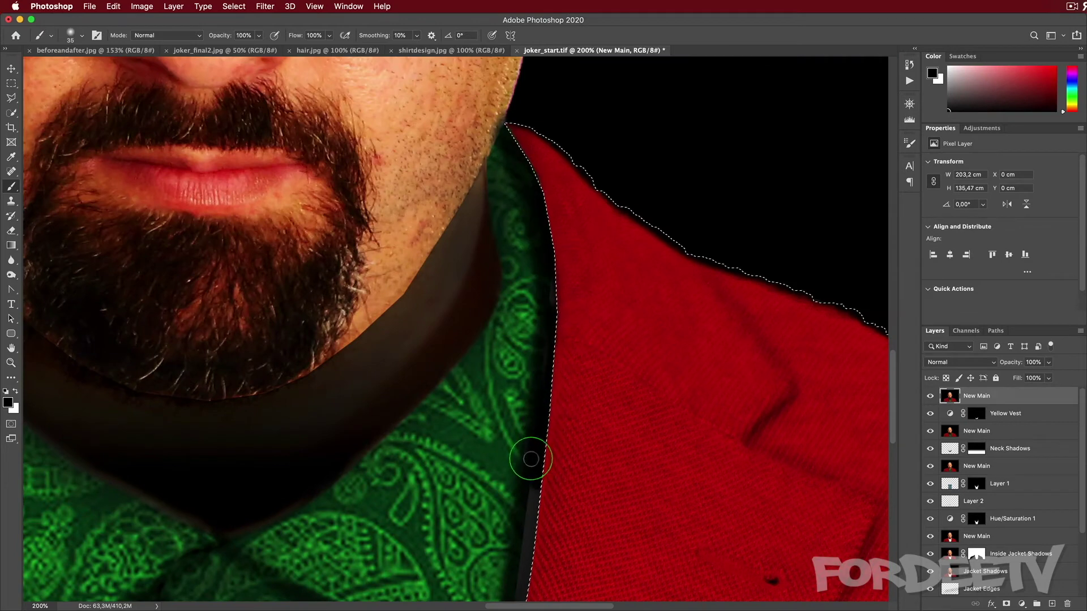
pyautogui.scroll(-10, 528, 456)
pyautogui.scroll(-1, 698, 380)
pyautogui.scroll(-6, 698, 380)
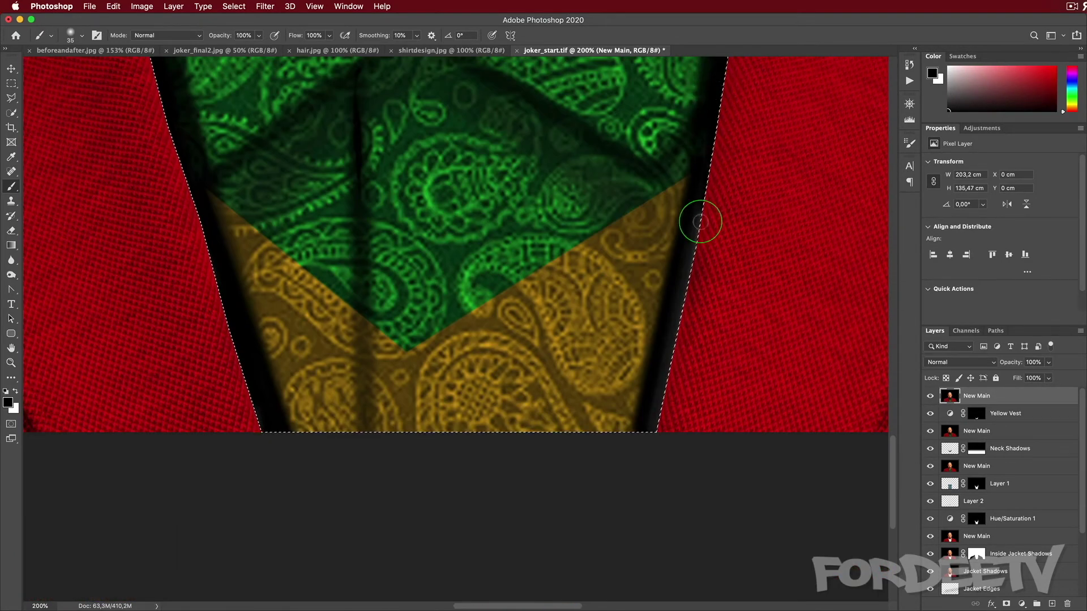
pyautogui.scroll(-2, 612, 478)
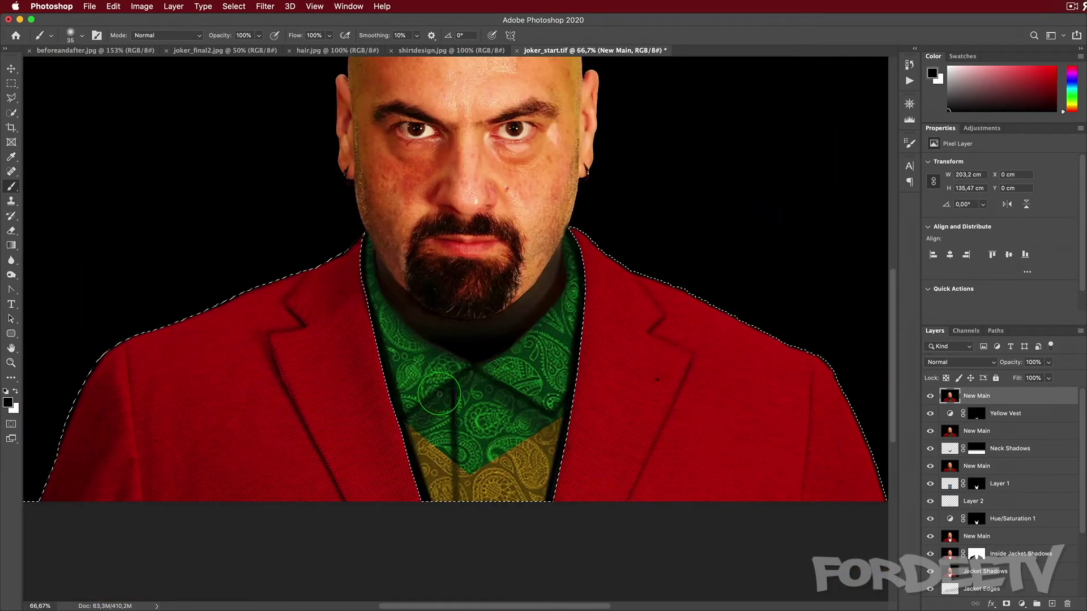
# - Deselect and darken both sides of the vest's V neckline with the Burn tool, Midtones at 25% exposure
pyautogui.click(11, 275)
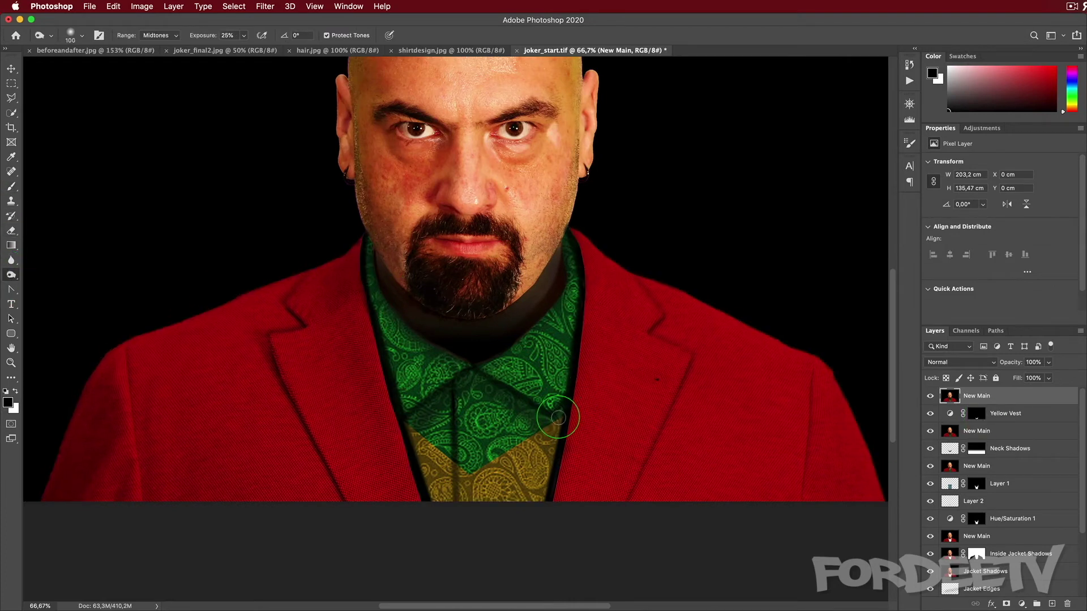
pyautogui.scroll(2, 526, 437)
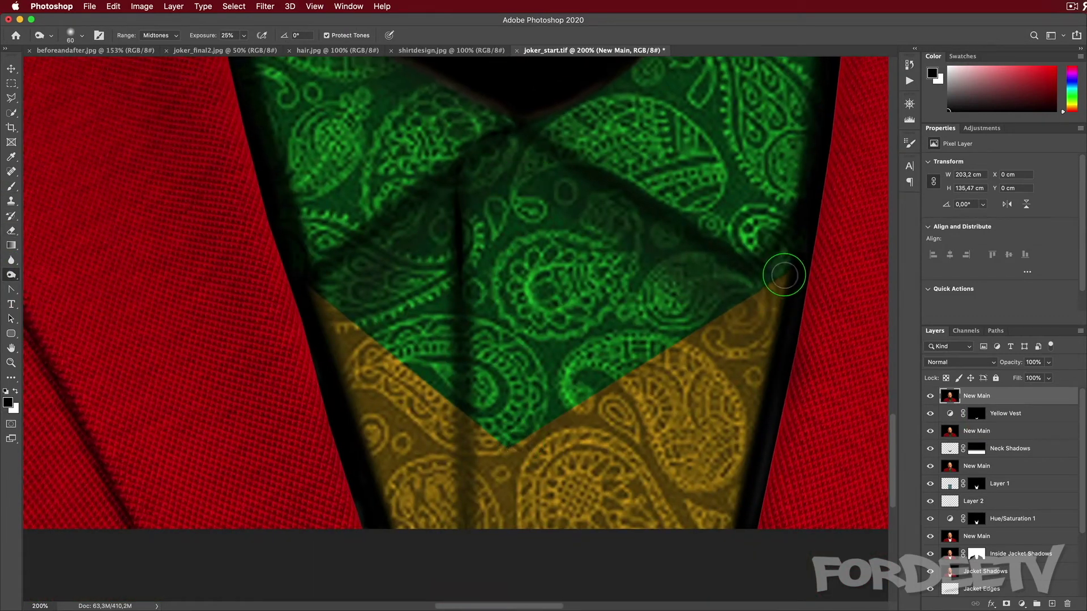
pyautogui.moveTo(503, 438)
pyautogui.mouseDown()
pyautogui.moveTo(342, 294)
pyautogui.moveTo(760, 283)
pyautogui.moveTo(507, 442)
pyautogui.moveTo(326, 322)
pyautogui.mouseUp()
pyautogui.moveTo(765, 295); pyautogui.dragTo(520, 462)
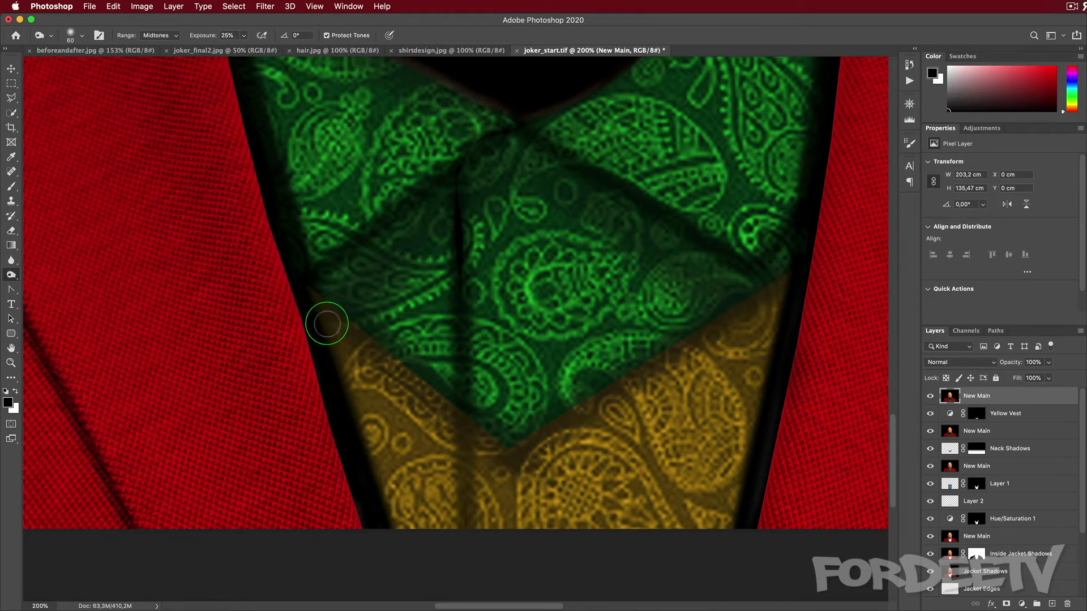
# - Outline the vest's V neckline with straight black strokes using a 15 px brush, from lapel to lapel
pyautogui.press('b')
pyautogui.press('[')
pyautogui.press('[')
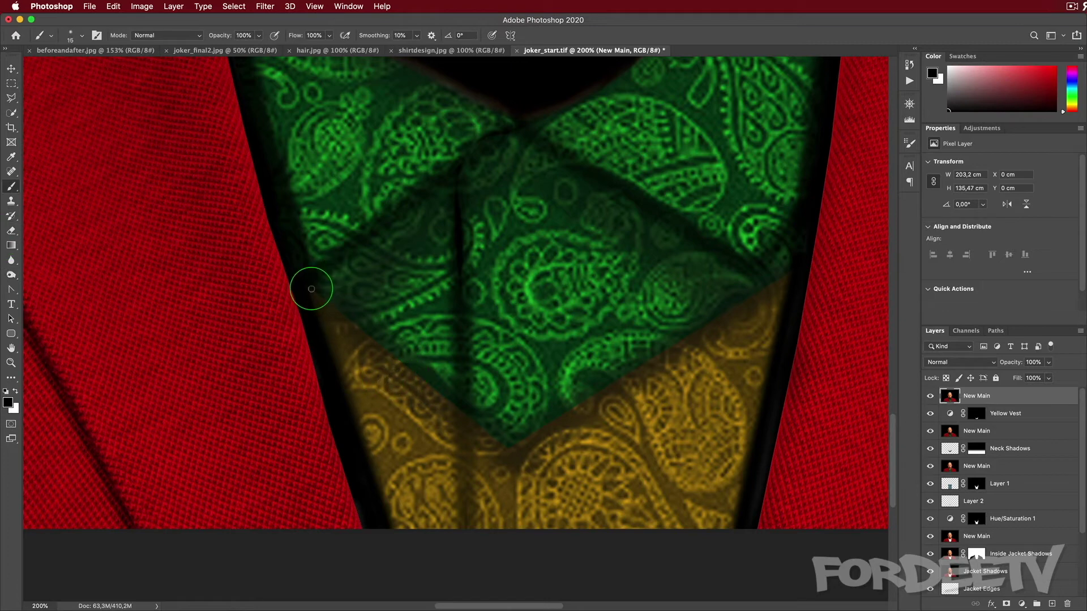
pyautogui.click(306, 286)
pyautogui.keyDown('shift'); pyautogui.click(508, 451); pyautogui.keyUp('shift')
pyautogui.keyDown('shift'); pyautogui.click(795, 267); pyautogui.keyUp('shift')
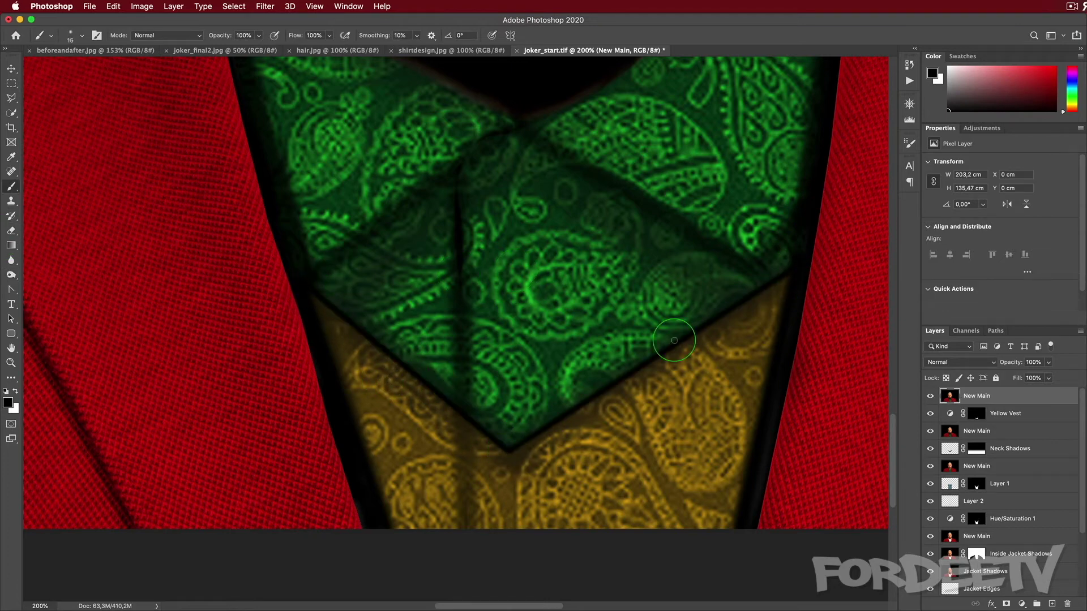
pyautogui.press('super+minus')
pyautogui.press('super+minus')
pyautogui.press('super+minus')
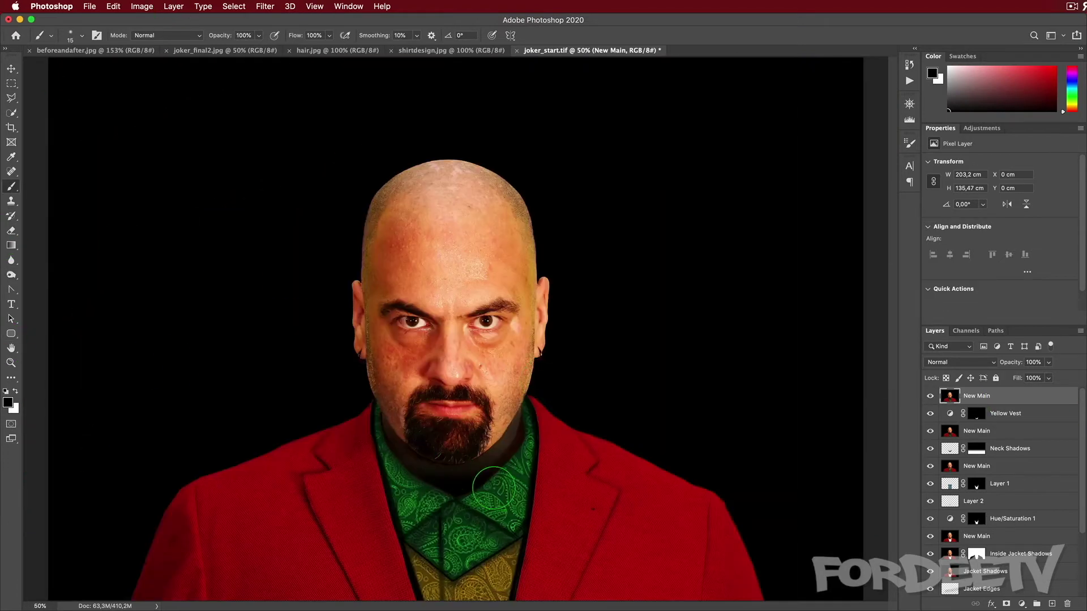
pyautogui.press('super+plus')
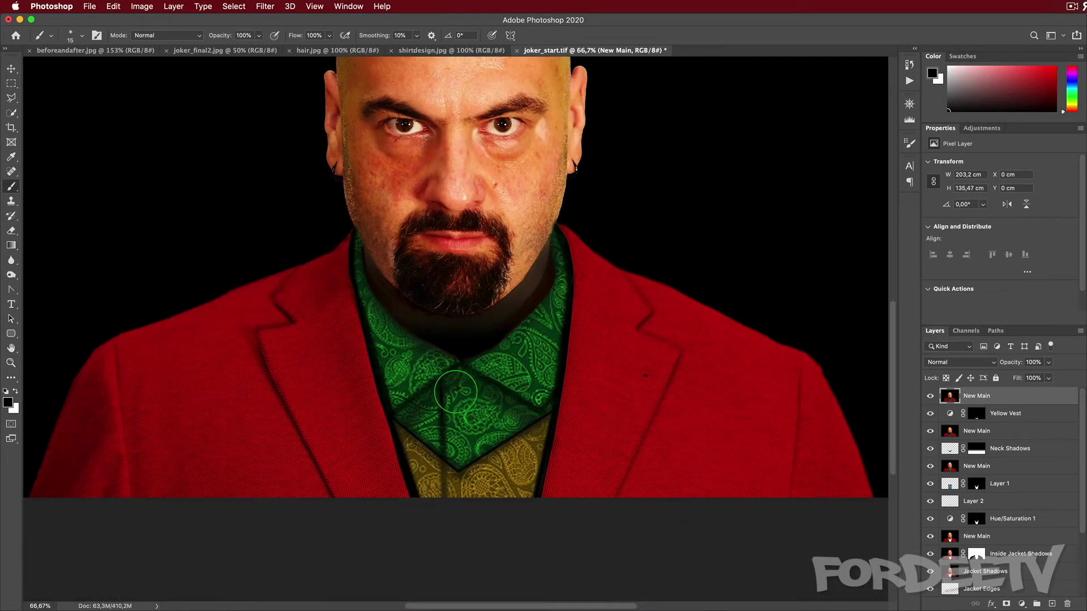
pyautogui.press('super+minus')
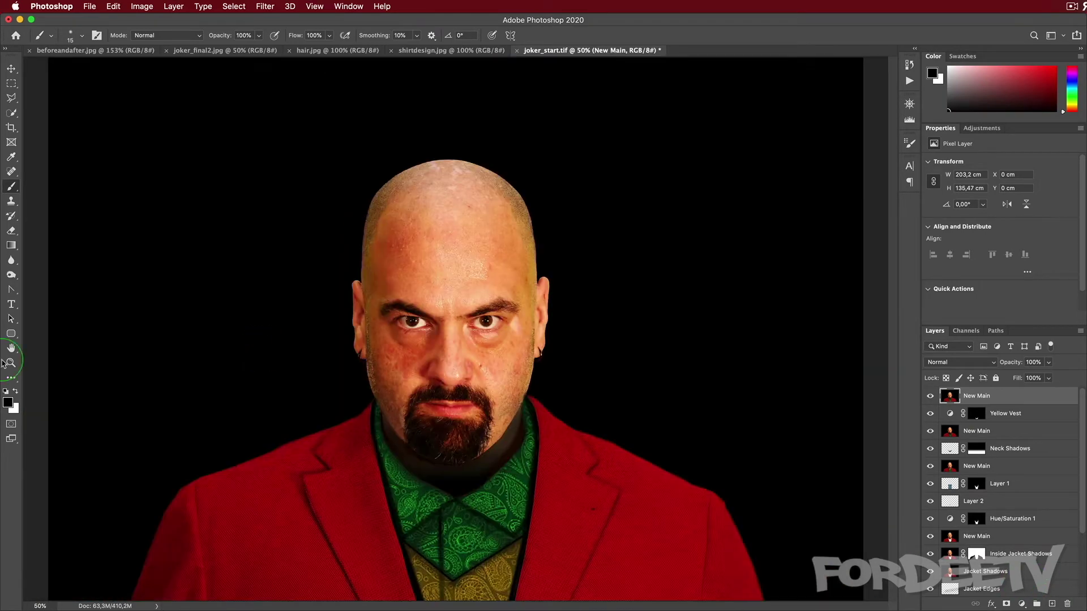
# - Stamp the visible layers into a new top layer named New Main and rename the layer below Yelow Vest Shadows
pyautogui.press('super+alt+shift+e')
pyautogui.doubleClick(974, 413)
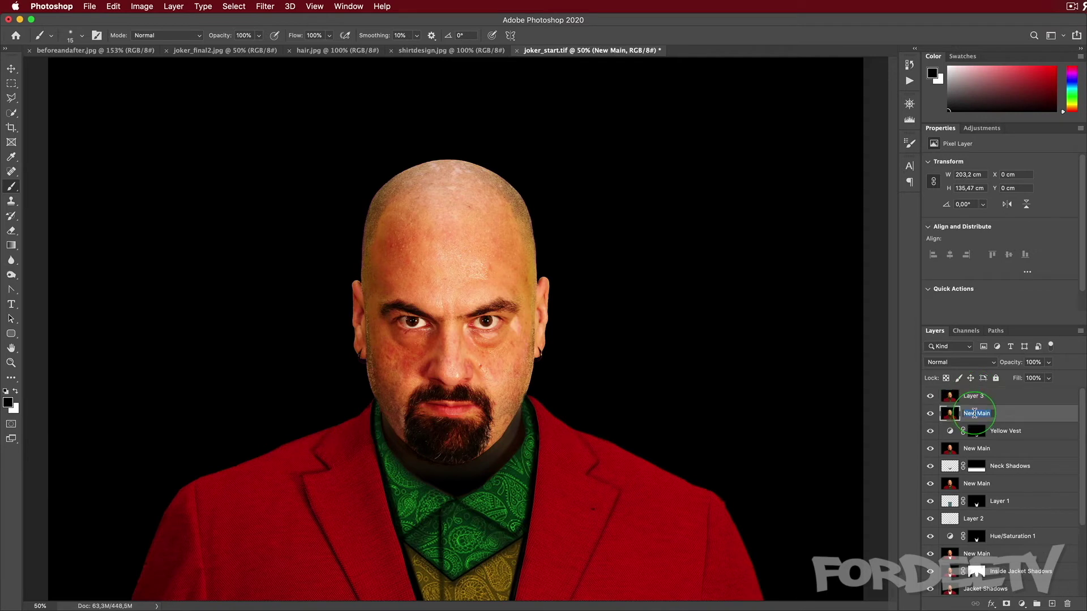
pyautogui.doubleClick(973, 396)
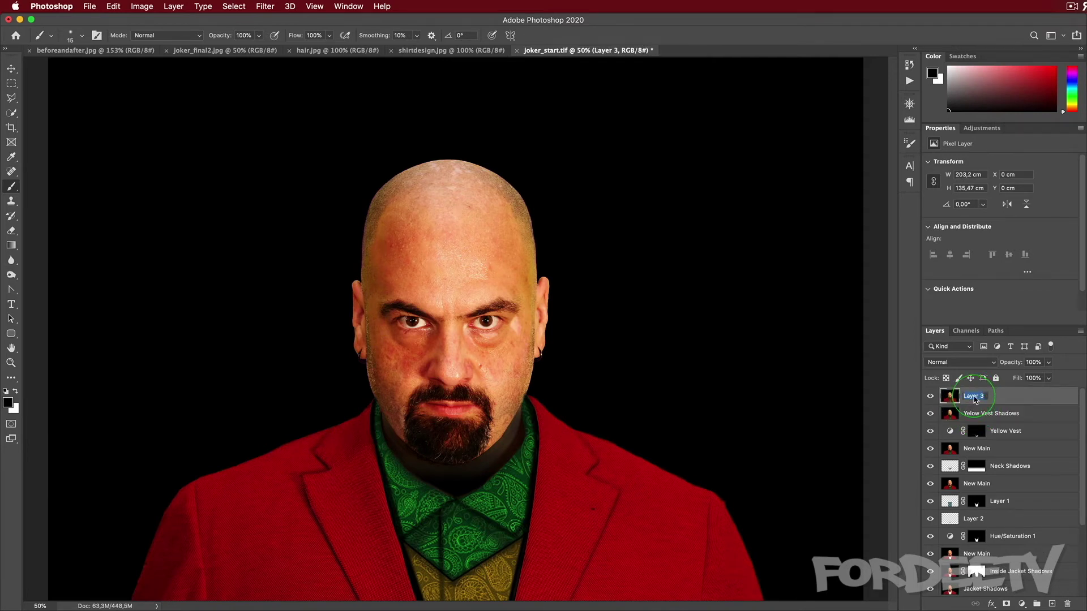
pyautogui.press('Return')
# - Select the whole head with Quick Selection and add the goatee using the Polygonal Lasso
pyautogui.click(11, 113)
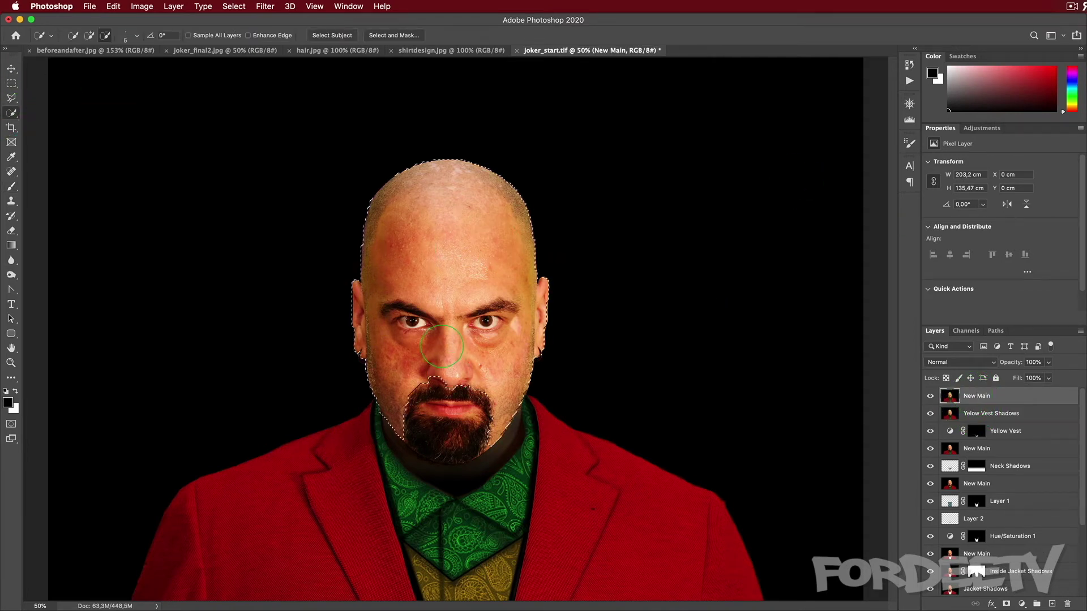
pyautogui.moveTo(487, 179); pyautogui.dragTo(474, 422)
pyautogui.press('l')
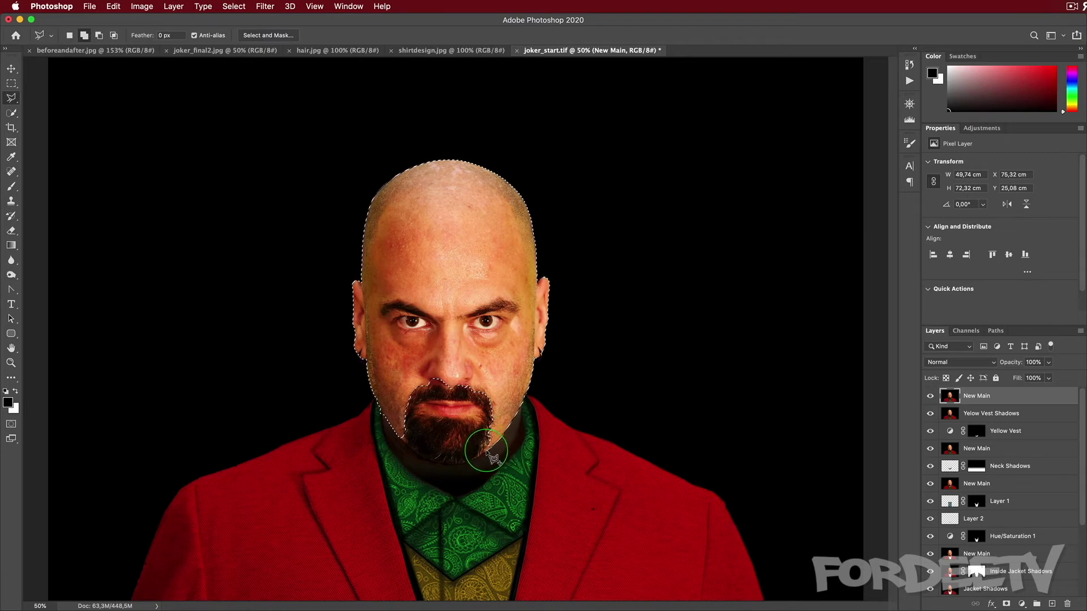
pyautogui.moveTo(475, 459)
pyautogui.mouseDown()
pyautogui.moveTo(427, 460)
pyautogui.moveTo(381, 401)
pyautogui.moveTo(434, 337)
pyautogui.moveTo(521, 389)
pyautogui.mouseUp()
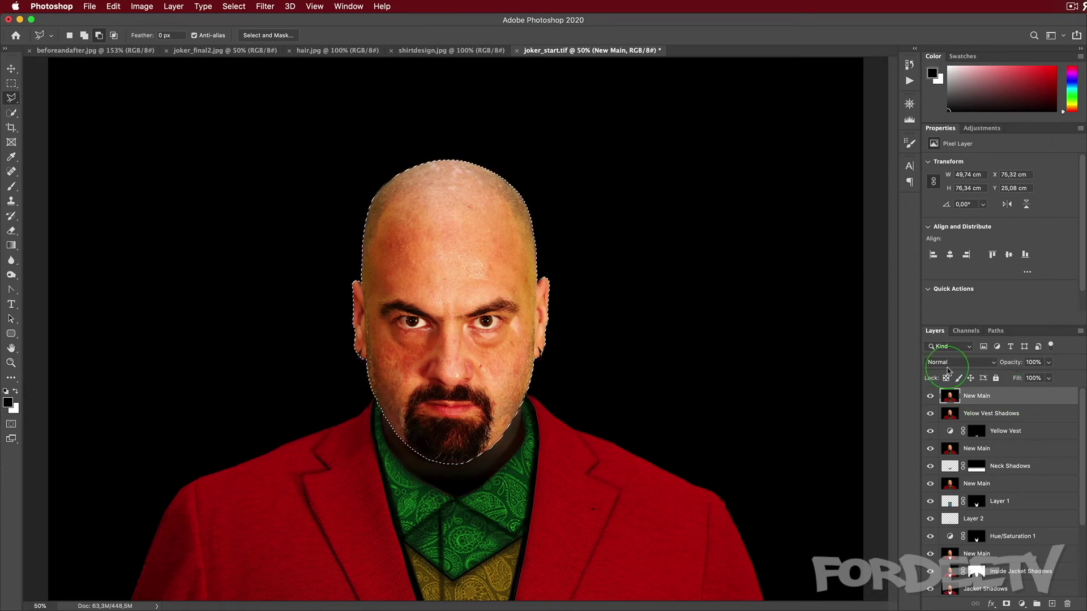
# - Add a Vibrance adjustment to the head selection, feather its mask by 2 px and set saturation to -99
pyautogui.click(991, 129)
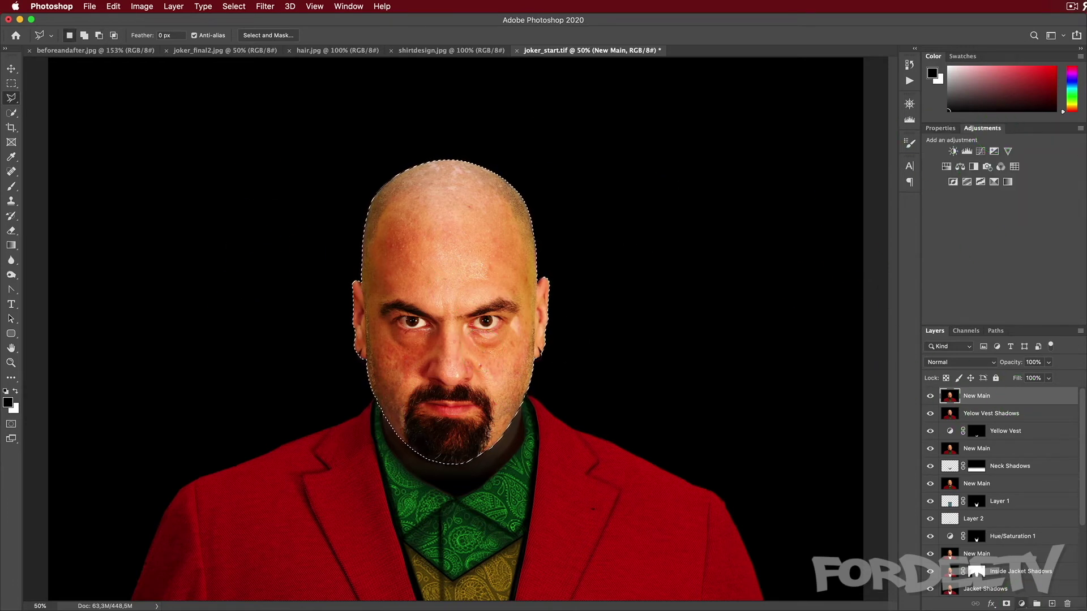
pyautogui.click(1009, 151)
pyautogui.click(975, 396)
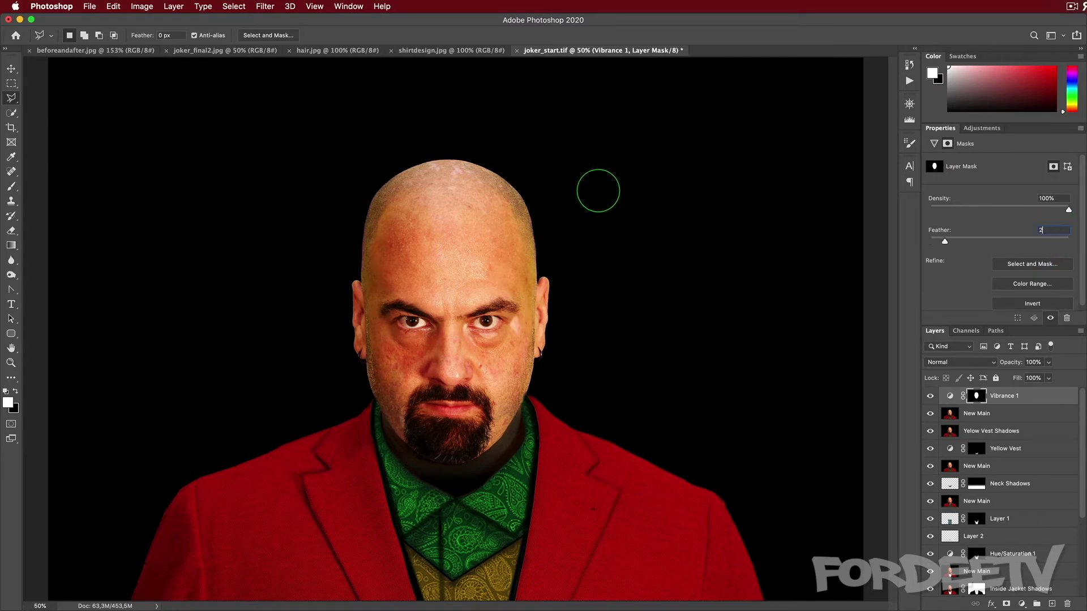
pyautogui.click(949, 396)
pyautogui.moveTo(998, 194); pyautogui.dragTo(932, 198)
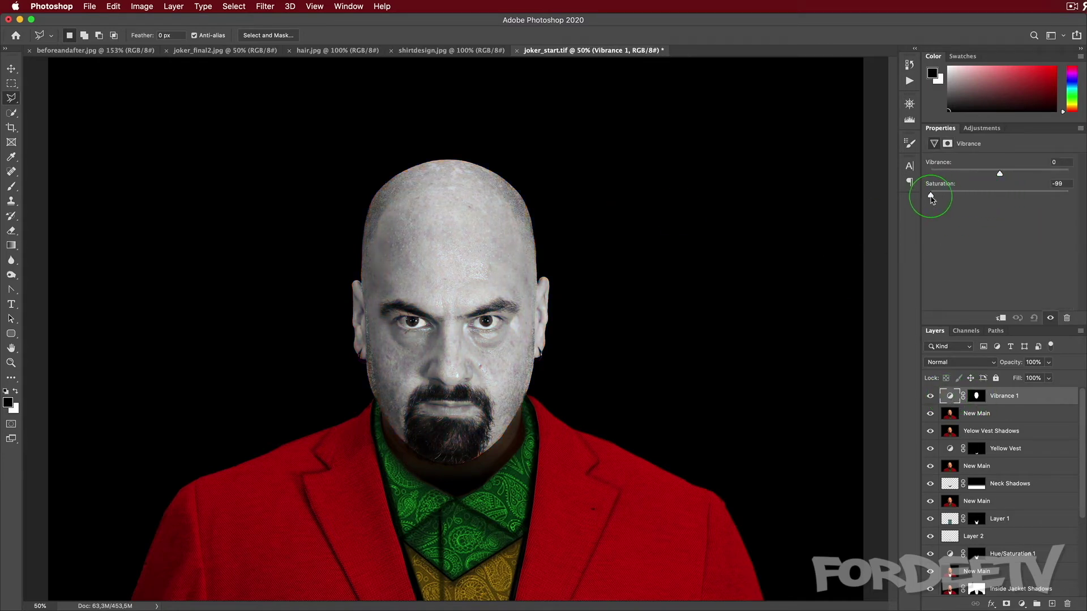
# - Paint black on the Vibrance layer mask over both eyes to restore their colour, tidying the edges with white
pyautogui.click(975, 396)
pyautogui.press('b')
pyautogui.press('x')
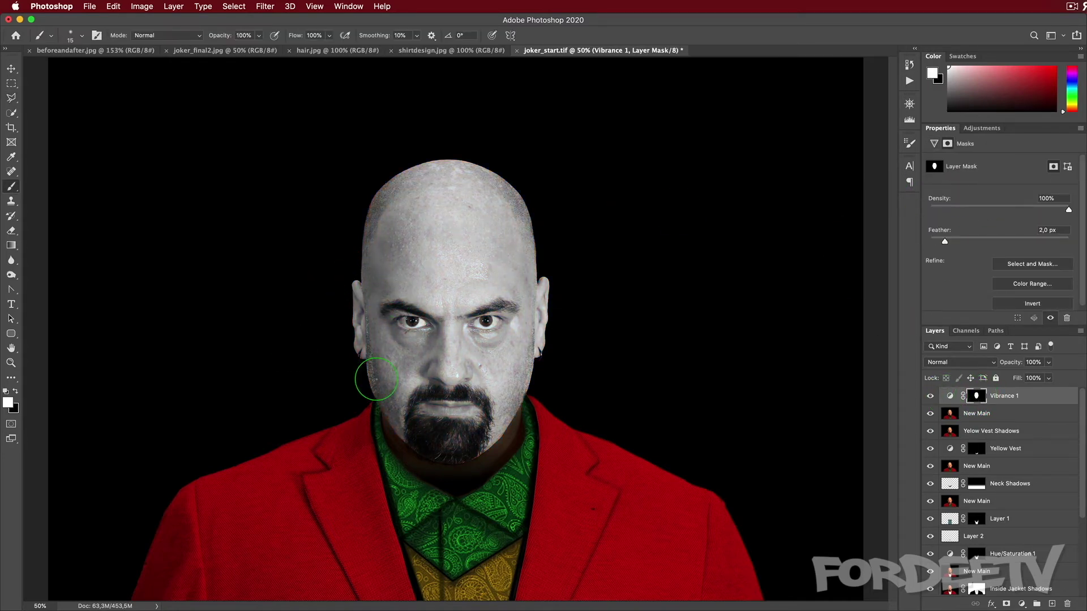
pyautogui.press('x')
pyautogui.press('super+plus')
pyautogui.press('super+plus')
pyautogui.press('super+plus')
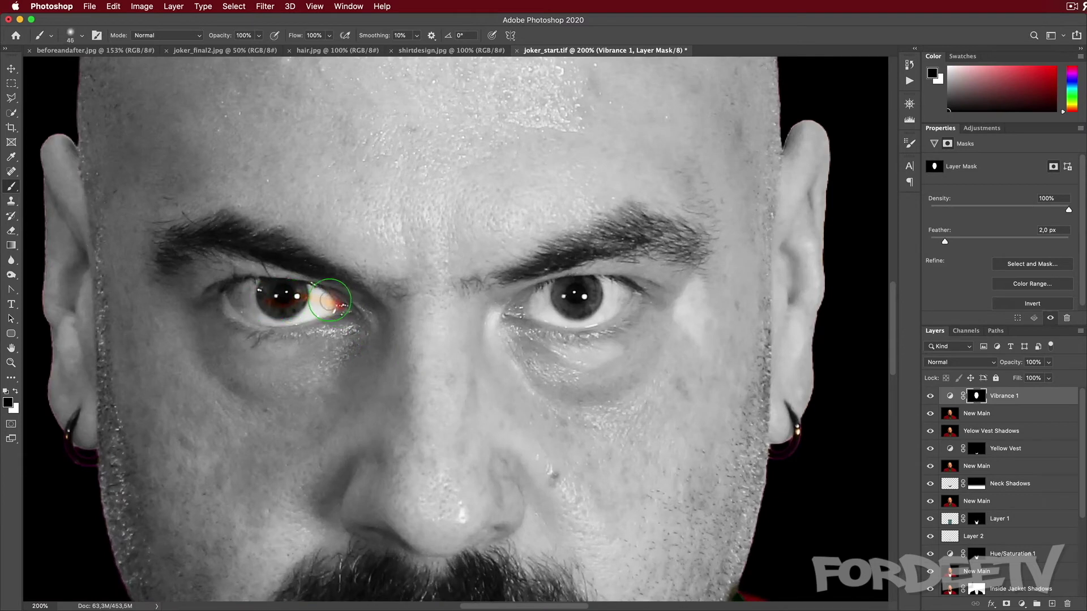
pyautogui.press('[')
pyautogui.moveTo(330, 300); pyautogui.dragTo(319, 296)
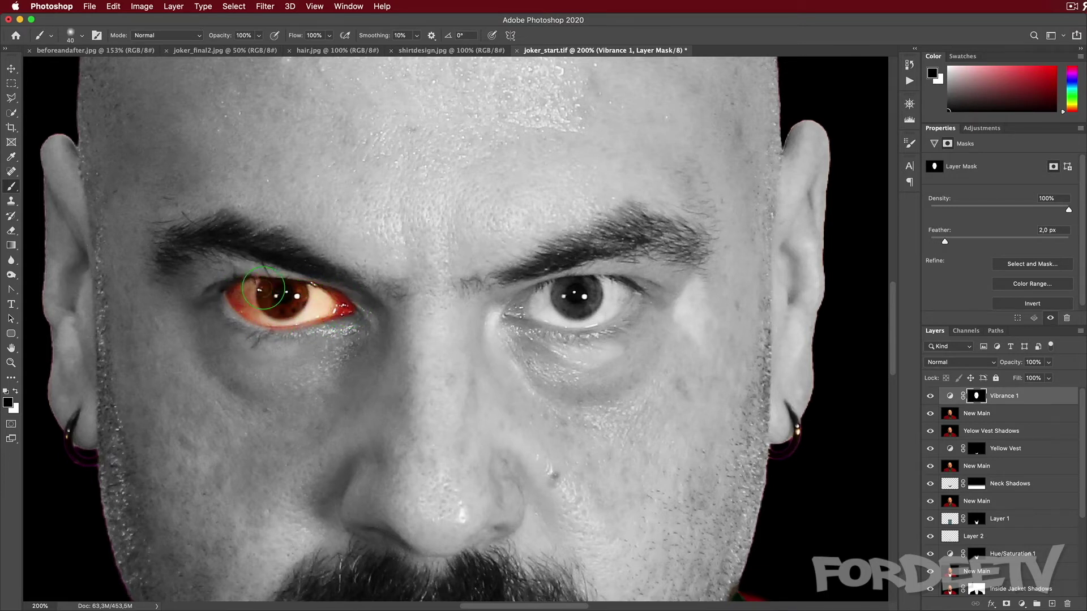
pyautogui.moveTo(510, 309)
pyautogui.mouseDown()
pyautogui.moveTo(533, 291)
pyautogui.moveTo(630, 288)
pyautogui.moveTo(587, 322)
pyautogui.moveTo(511, 314)
pyautogui.moveTo(598, 316)
pyautogui.moveTo(555, 287)
pyautogui.moveTo(580, 296)
pyautogui.mouseUp()
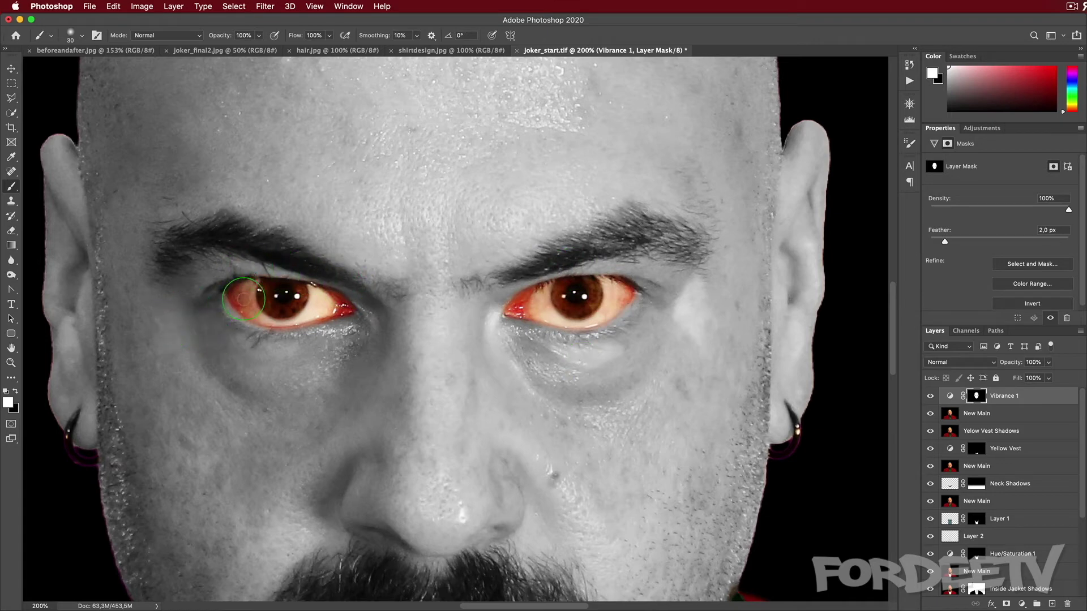
# - Paint black on the Vibrance layer mask over both ears to bring back their skin colour
pyautogui.press('x')
pyautogui.press('super+0')
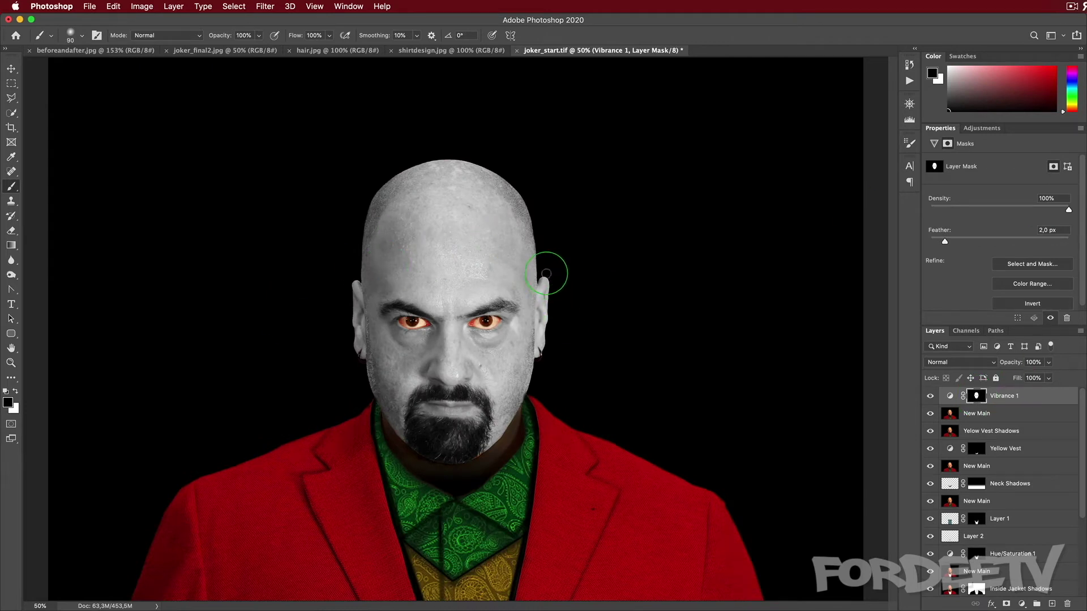
pyautogui.moveTo(546, 274); pyautogui.dragTo(540, 361)
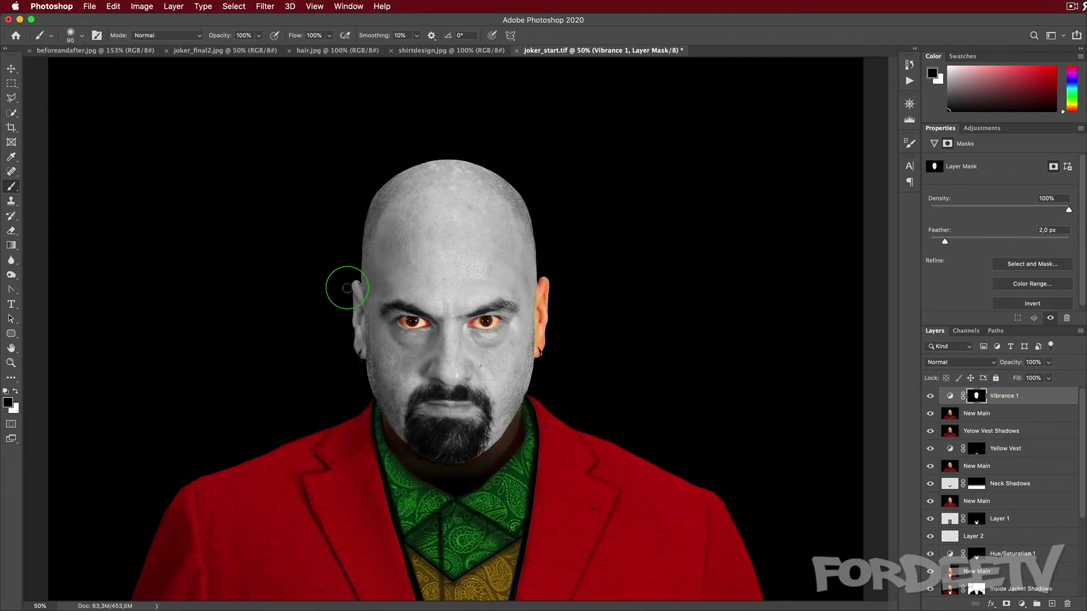
pyautogui.moveTo(340, 286); pyautogui.dragTo(360, 350)
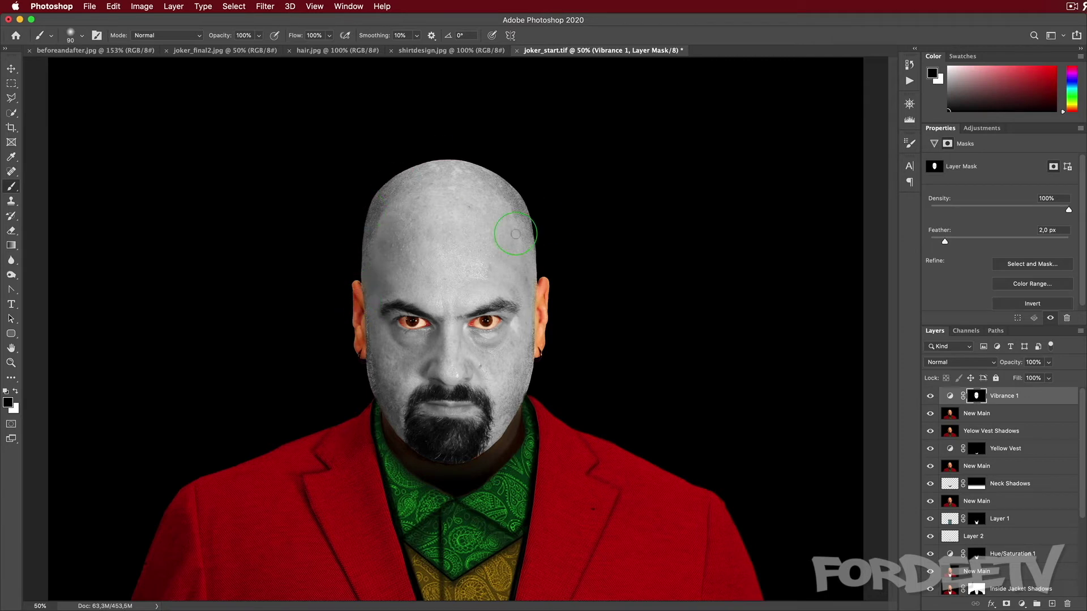
pyautogui.press('x')
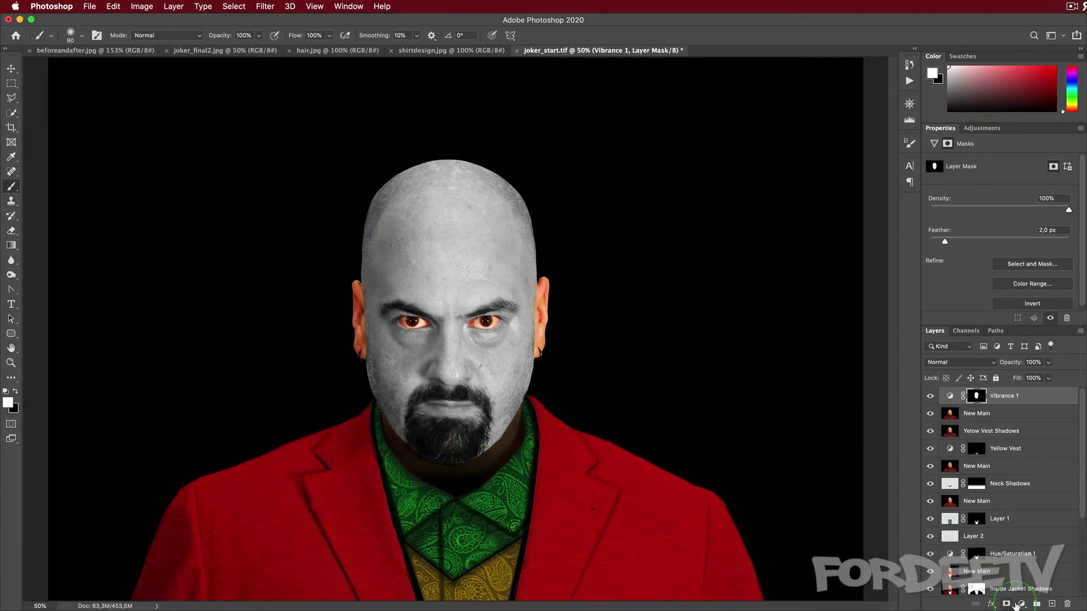
# - Add an Exposure adjustment, replace its mask with a copy of the Vibrance mask, and set exposure to +0,52
pyautogui.click(1021, 604)
pyautogui.click(1013, 460)
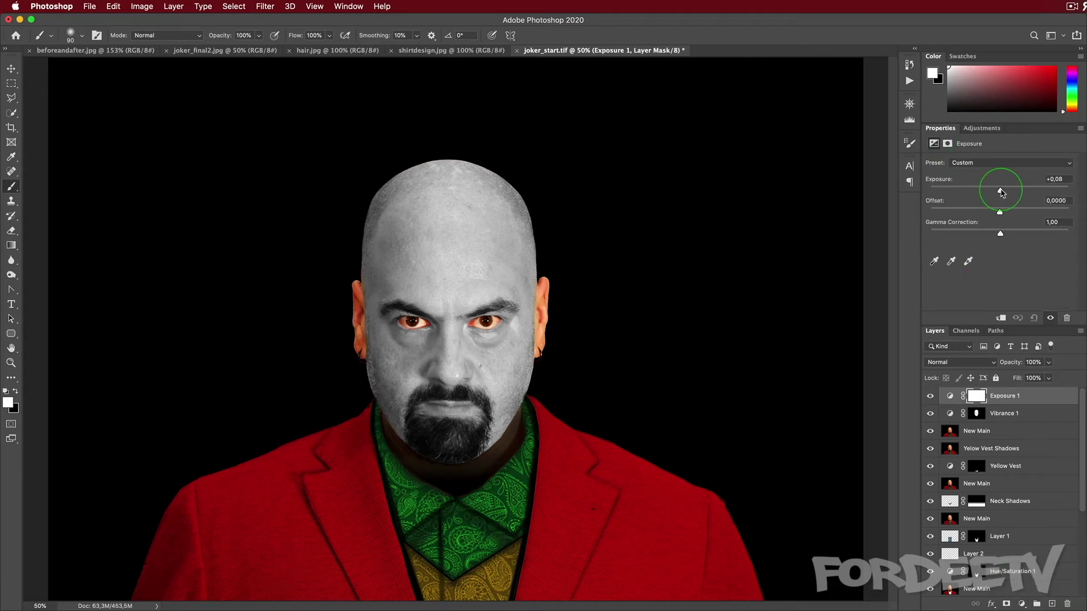
pyautogui.moveTo(1000, 193)
pyautogui.mouseDown()
pyautogui.moveTo(1019, 190)
pyautogui.moveTo(988, 190)
pyautogui.mouseUp()
pyautogui.moveTo(976, 413); pyautogui.dragTo(976, 396)
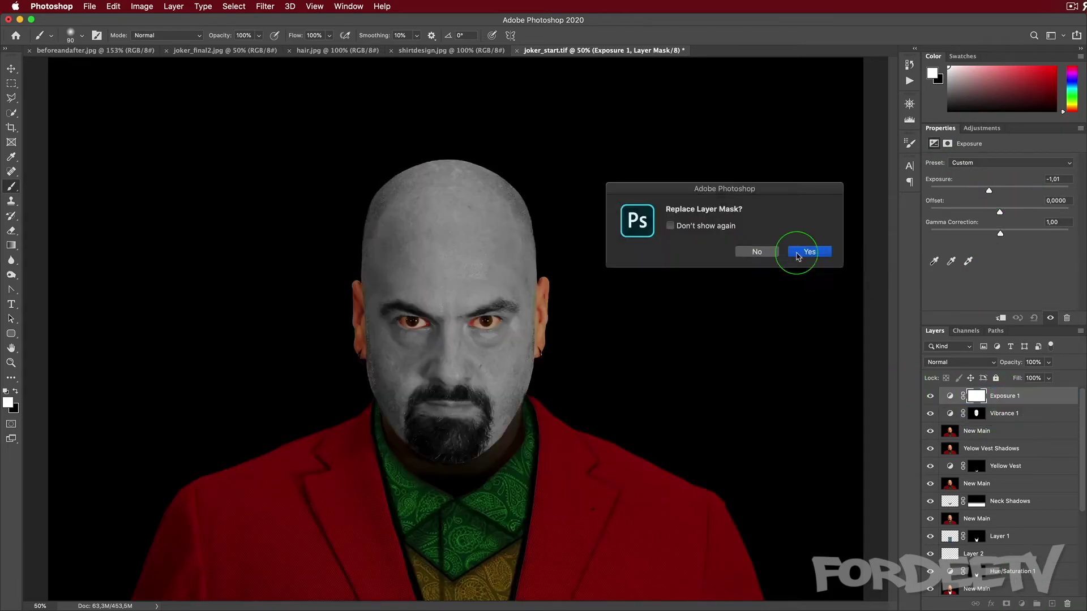
pyautogui.click(797, 253)
pyautogui.click(948, 398)
pyautogui.moveTo(994, 190); pyautogui.dragTo(1006, 193)
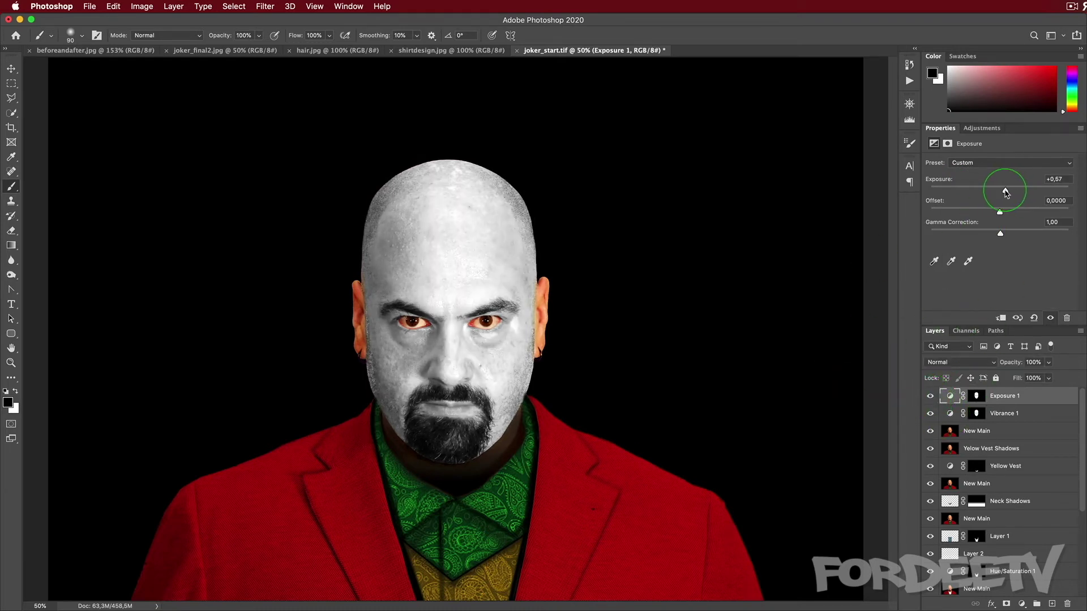
# - Choose a speckled texture brush tip from the brush presets for the scalp edge
pyautogui.click(71, 34)
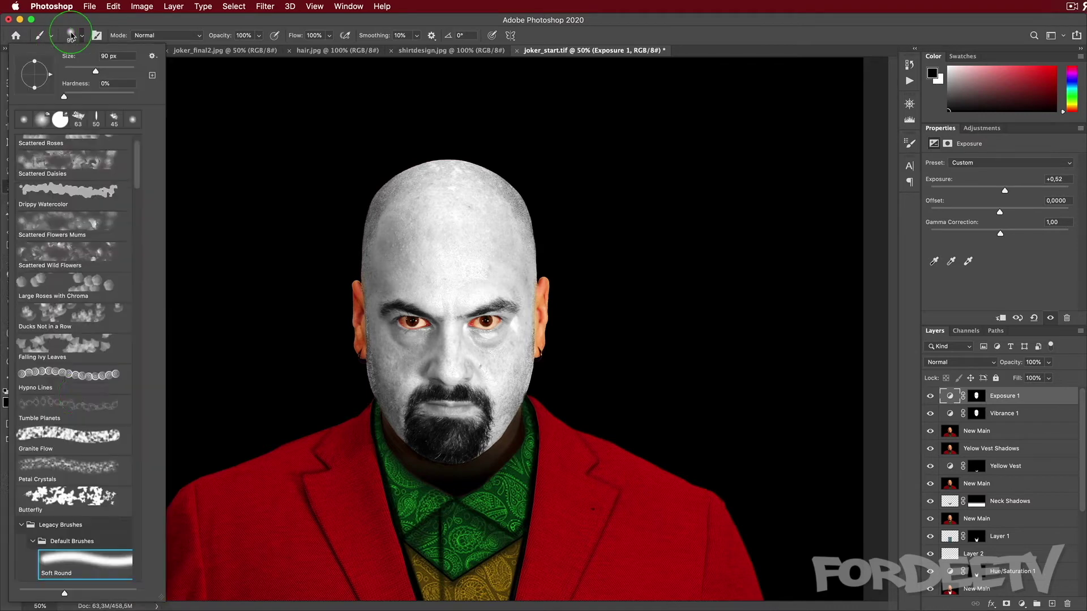
pyautogui.scroll(-15, 69, 369)
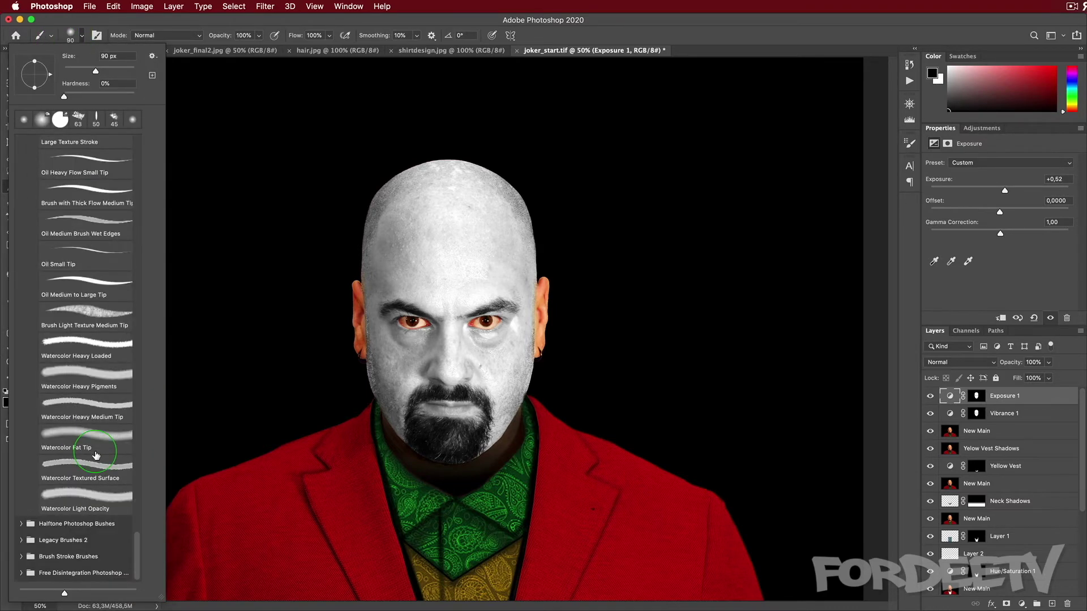
pyautogui.scroll(-5, 72, 568)
pyautogui.click(62, 495)
pyautogui.click(81, 37)
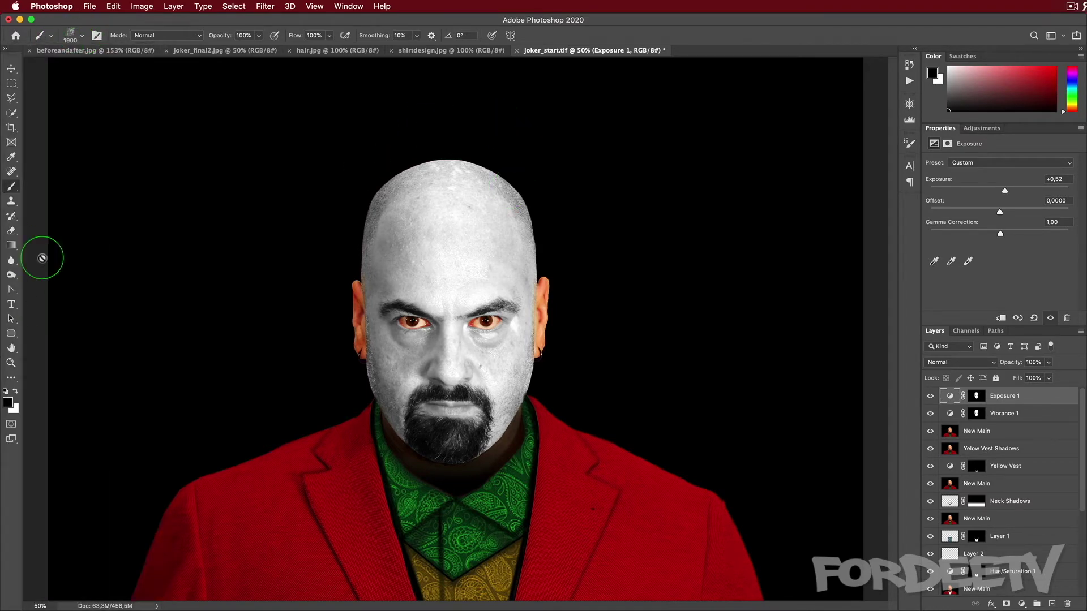
# - Paint black on the Exposure layer mask over the top of the scalp with the speckled brush at 300 px, angled -90°
pyautogui.click(976, 396)
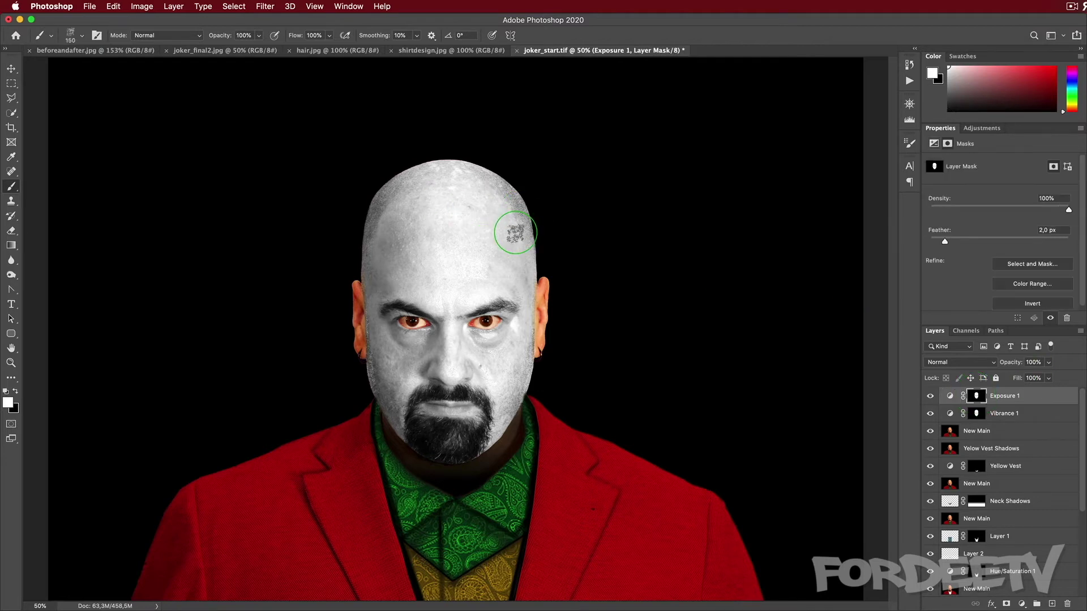
pyautogui.click(66, 33)
pyautogui.moveTo(54, 71); pyautogui.dragTo(34, 89)
pyautogui.click(552, 214)
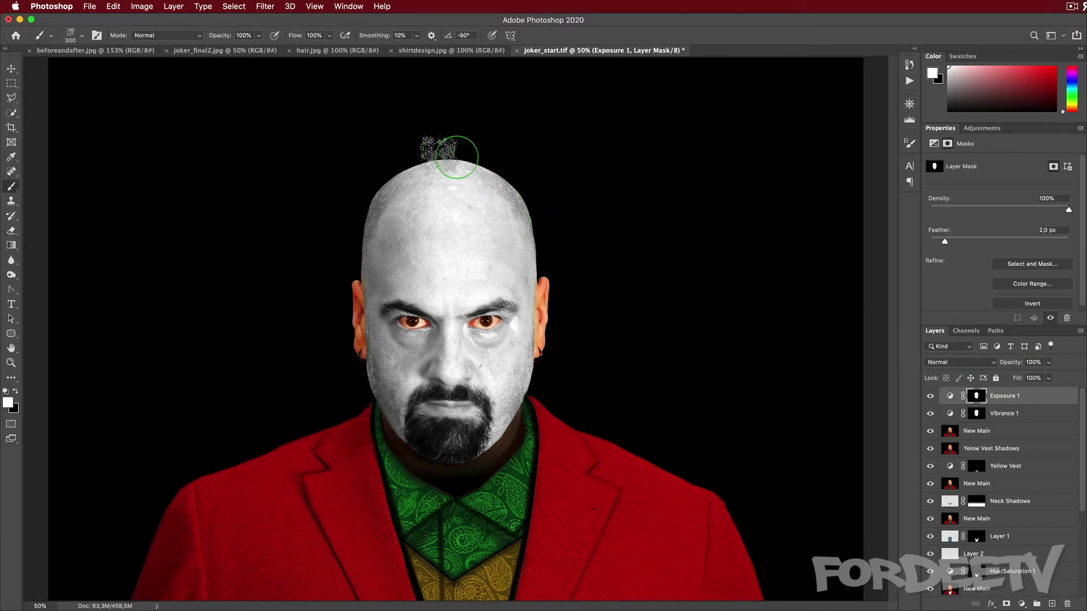
pyautogui.press('x')
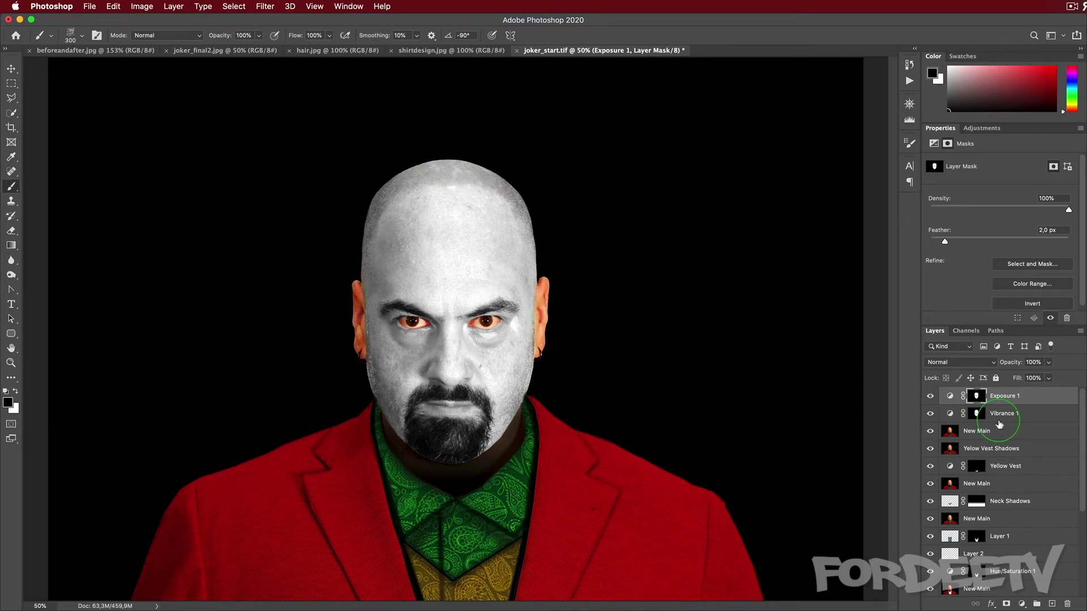
# - Paint black on the Vibrance layer mask along the scalp and sides of the head to restore the skin colour there
pyautogui.hotkey('alt', '[')
pyautogui.moveTo(479, 159)
pyautogui.mouseDown()
pyautogui.moveTo(382, 165)
pyautogui.moveTo(373, 180)
pyautogui.moveTo(400, 172)
pyautogui.moveTo(367, 211)
pyautogui.moveTo(442, 176)
pyautogui.moveTo(512, 193)
pyautogui.moveTo(547, 219)
pyautogui.moveTo(492, 167)
pyautogui.moveTo(423, 171)
pyautogui.mouseUp()
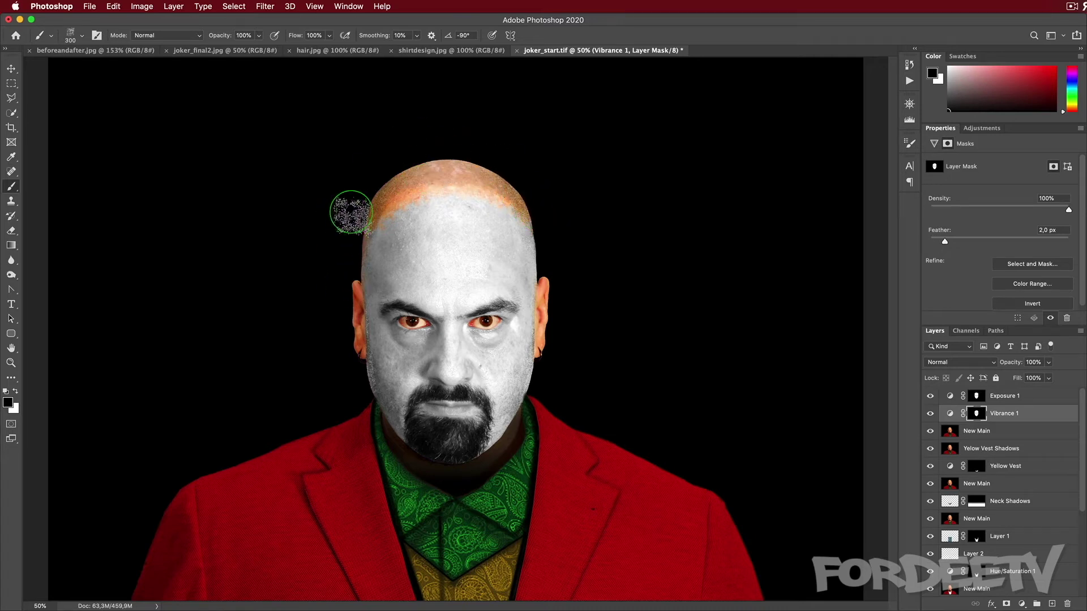
pyautogui.moveTo(552, 318)
pyautogui.mouseDown()
pyautogui.moveTo(548, 381)
pyautogui.moveTo(558, 361)
pyautogui.mouseUp()
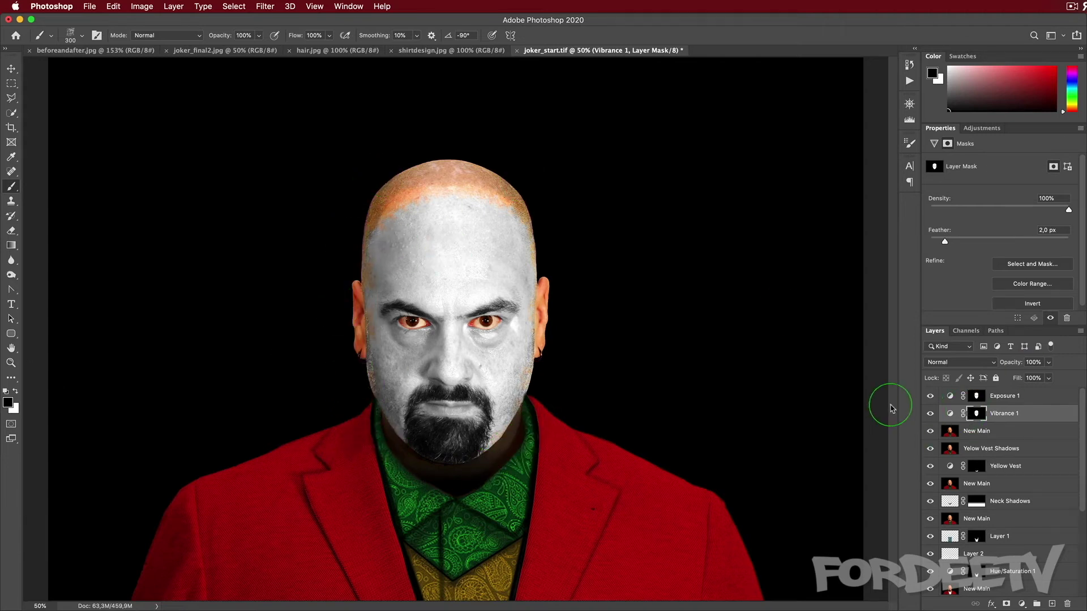
# - Stamp all visible layers into a new layer and name it New Main - White Face
pyautogui.press('super+alt+shift+e')
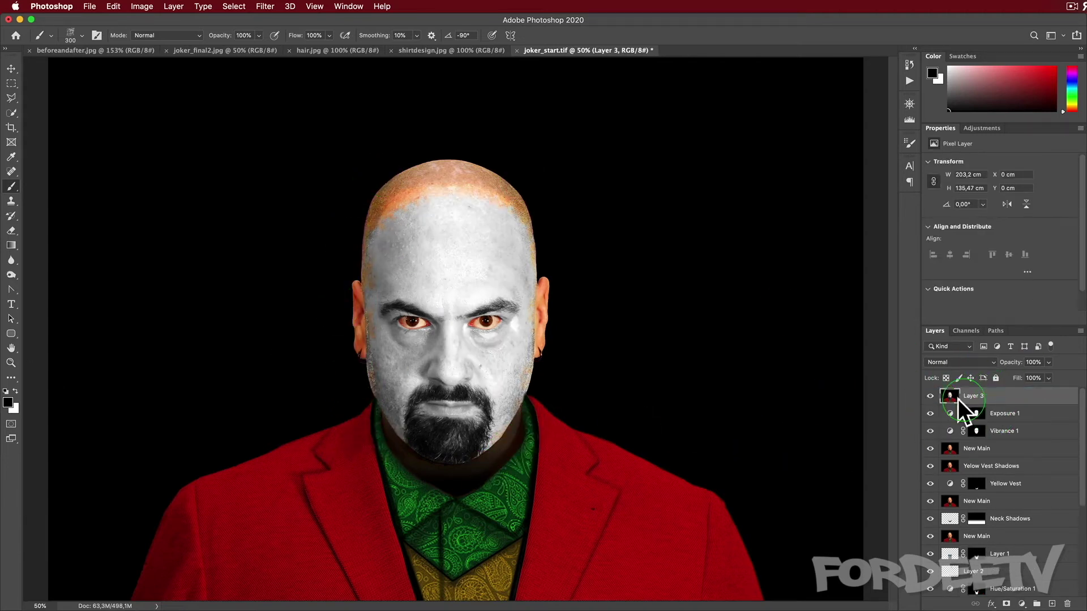
pyautogui.doubleClick(973, 395)
pyautogui.write('New Main - White Face')
pyautogui.press('Return')
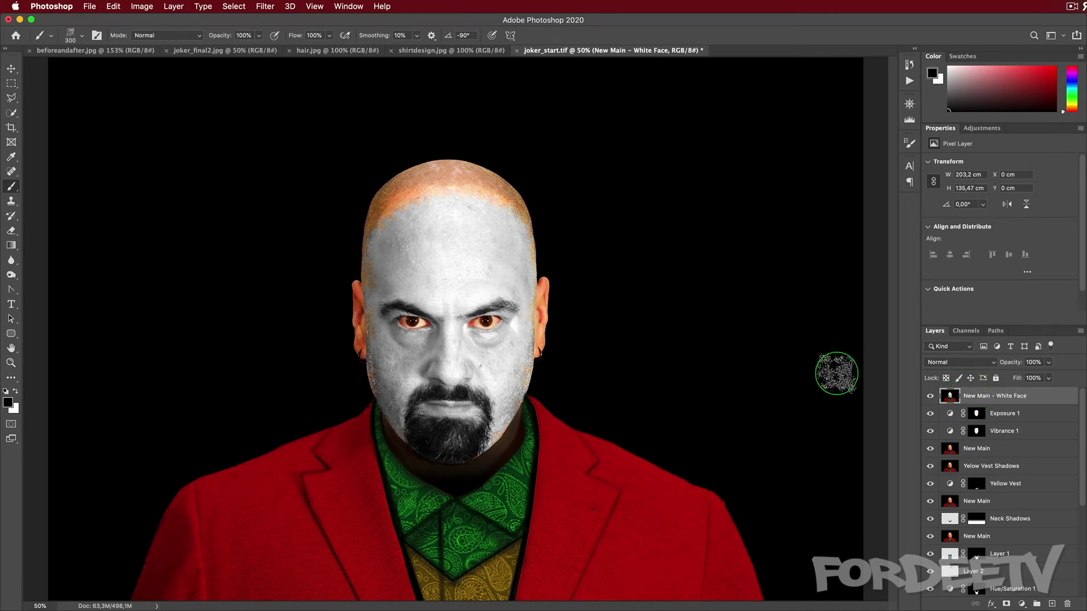
# - Switch the brush back to the Soft Round preset from the default legacy brushes
pyautogui.click(81, 35)
pyautogui.scroll(10, 46, 180)
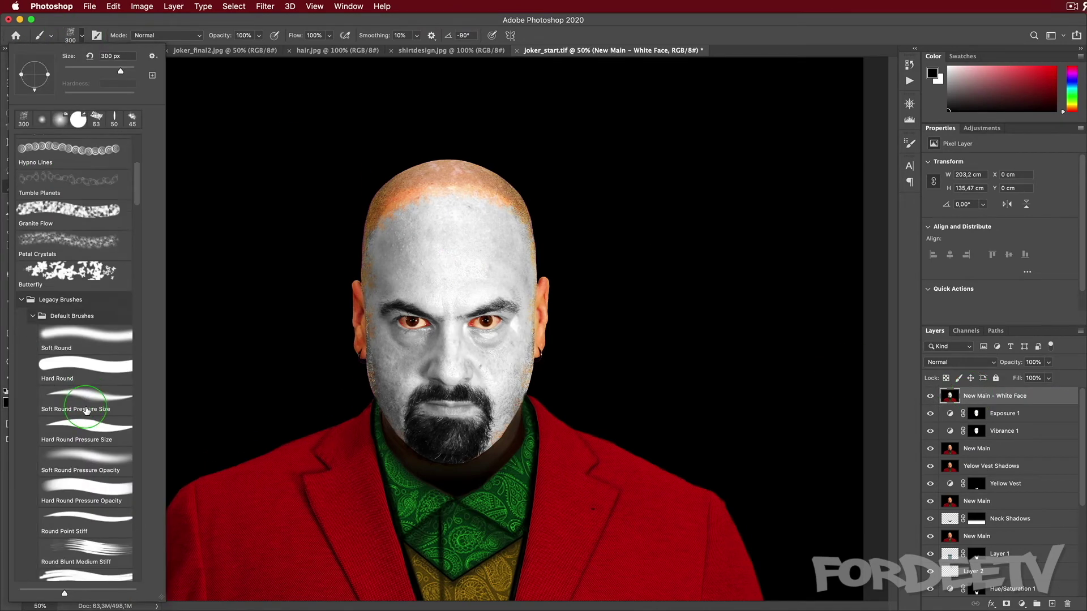
pyautogui.click(44, 331)
pyautogui.click(70, 35)
# - Add a colorized Hue/Saturation adjustment with hue 0, saturation 100 and lightness -49, and invert its mask to black
pyautogui.click(984, 129)
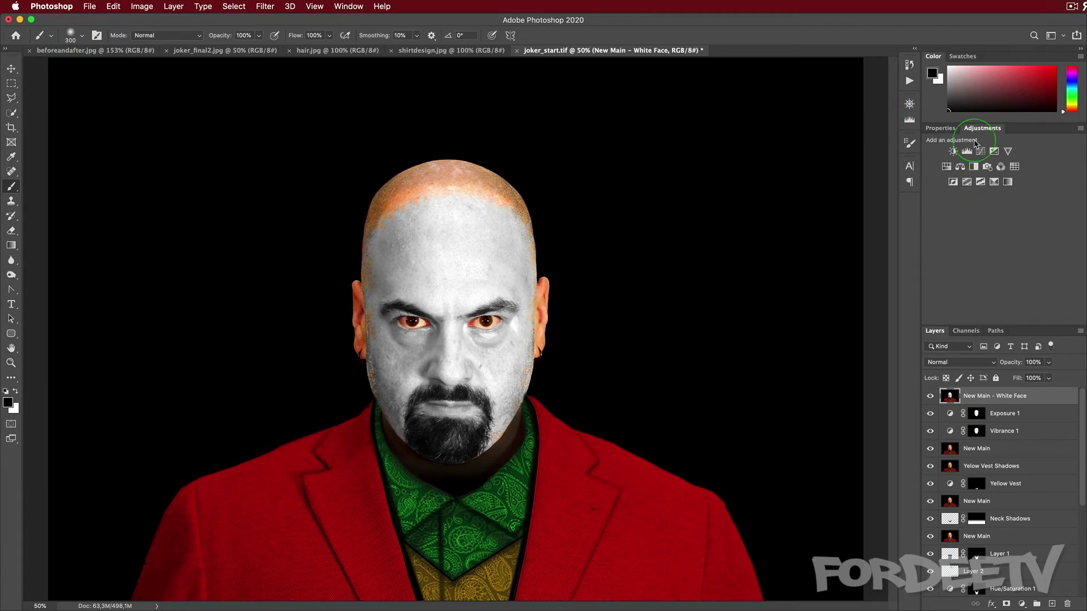
pyautogui.click(950, 174)
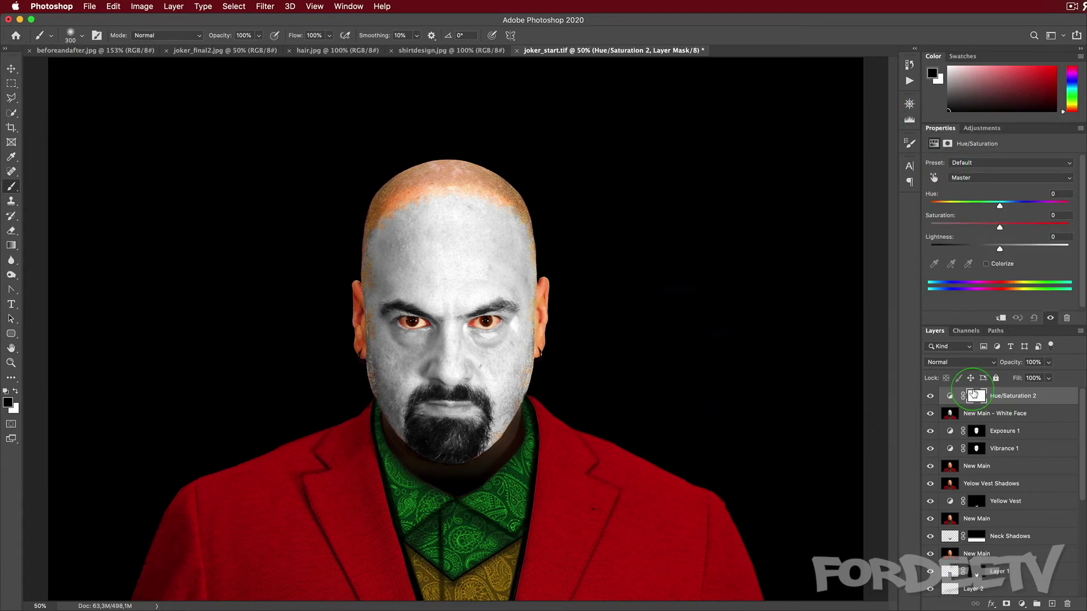
pyautogui.click(987, 264)
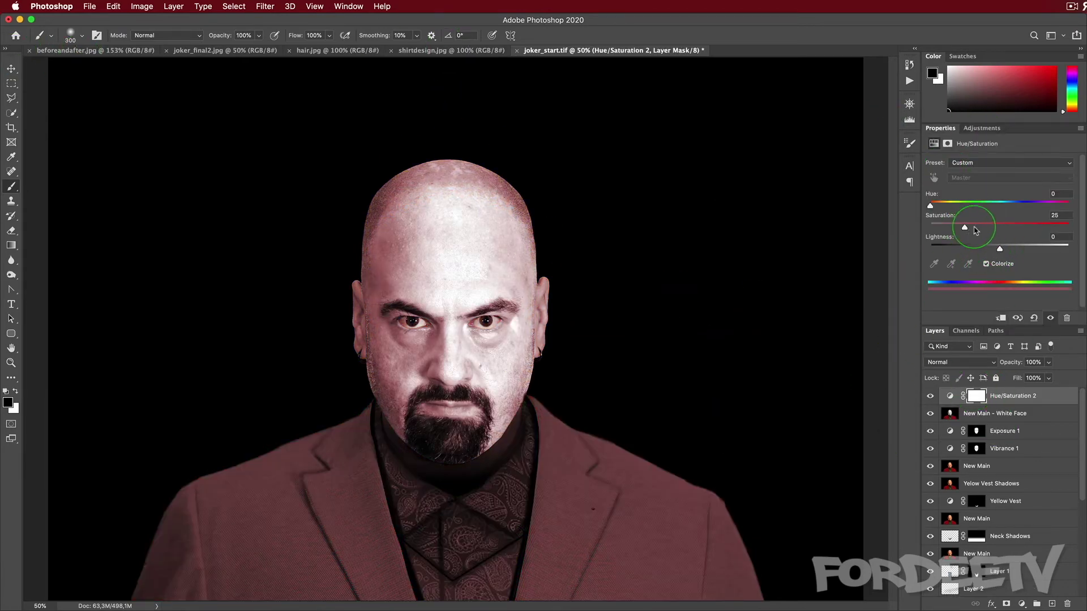
pyautogui.moveTo(975, 230); pyautogui.dragTo(1068, 227)
pyautogui.moveTo(999, 249); pyautogui.dragTo(968, 254)
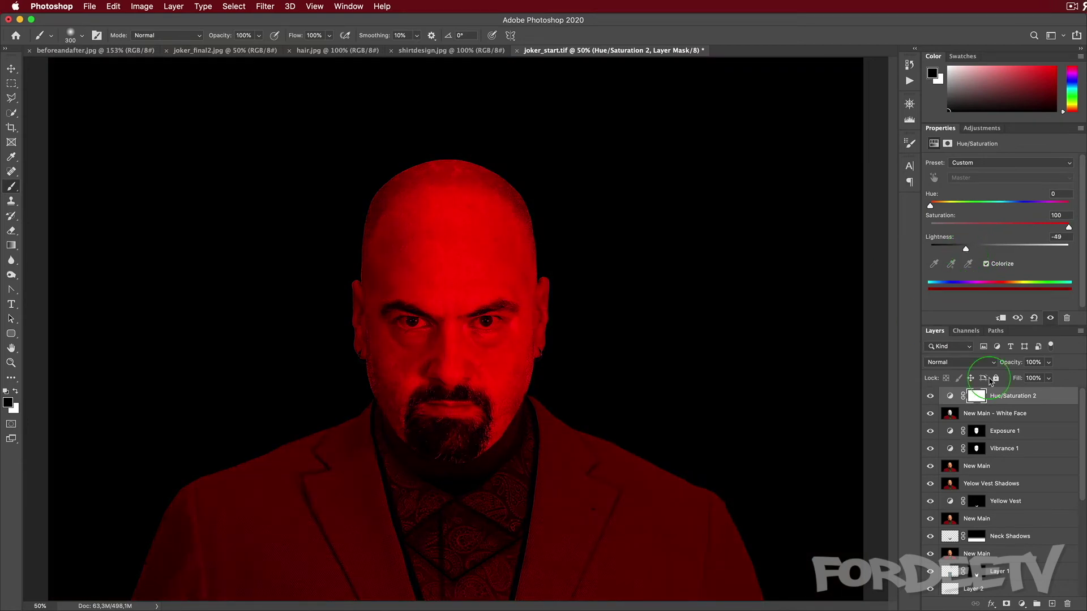
pyautogui.click(976, 396)
pyautogui.press('super+i')
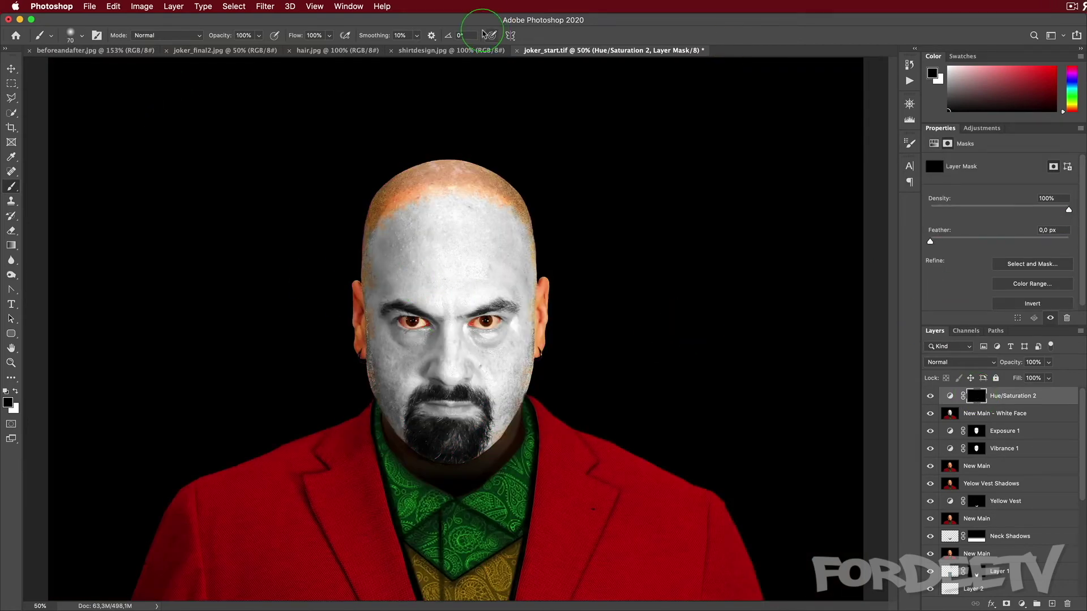
# - Outline an arched clown eyebrow above one eye with the Polygonal Lasso and fill it with black on a new layer
pyautogui.click(205, 51)
pyautogui.click(608, 50)
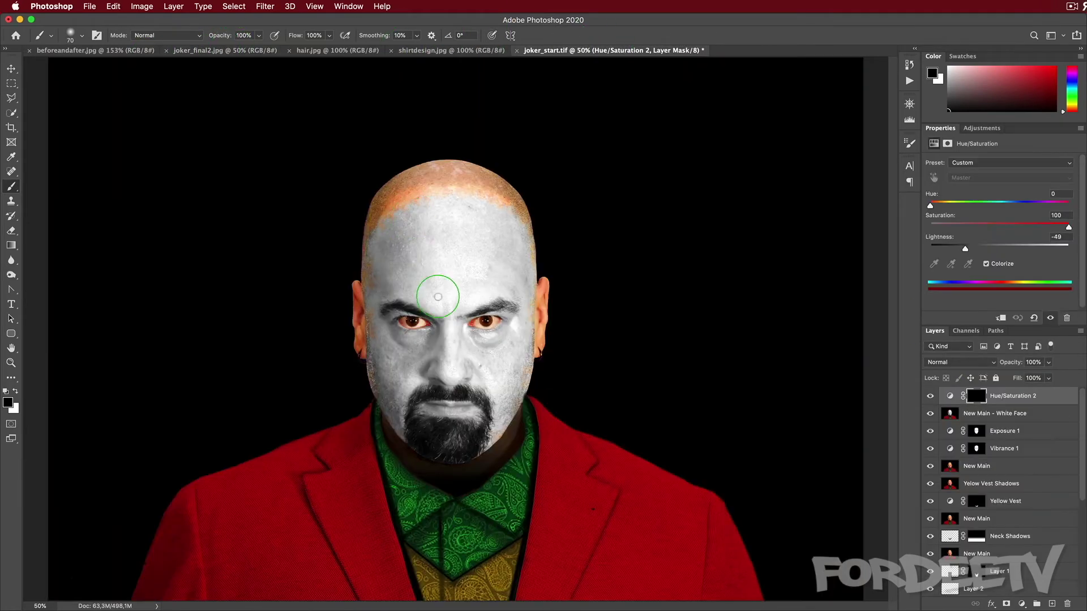
pyautogui.press('l')
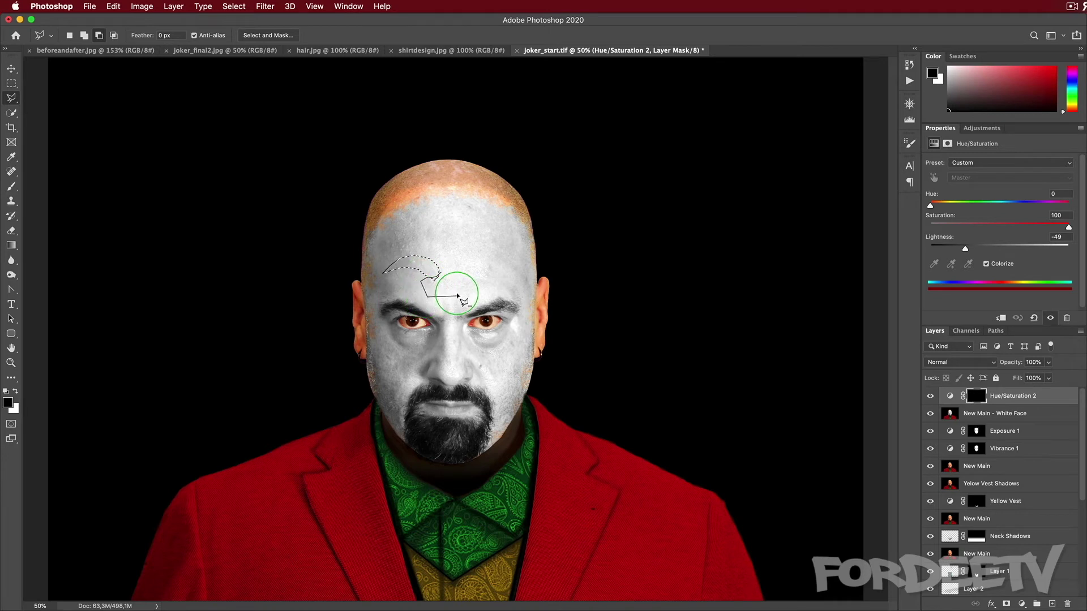
pyautogui.moveTo(458, 295); pyautogui.dragTo(460, 296)
pyautogui.press('super+shift+alt+n')
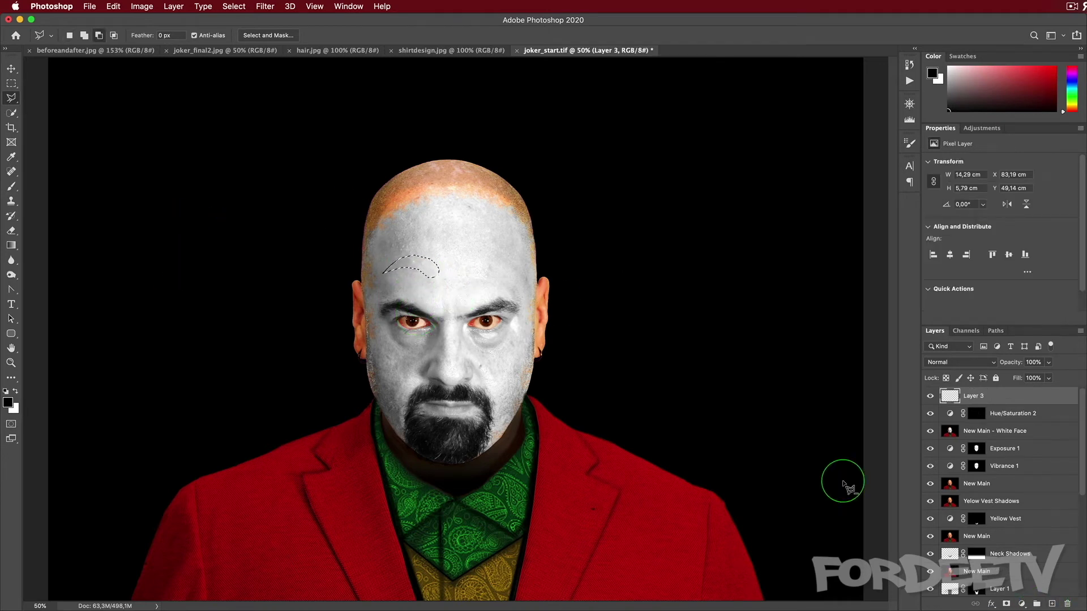
pyautogui.hotkey('alt', 'BackSpace')
# - Duplicate the black eyebrow and mirror it into place above the other eye
pyautogui.press('super+j')
pyautogui.press('super+t')
pyautogui.moveTo(396, 269); pyautogui.dragTo(439, 289)
pyautogui.rightClick(466, 438)
pyautogui.click(499, 467)
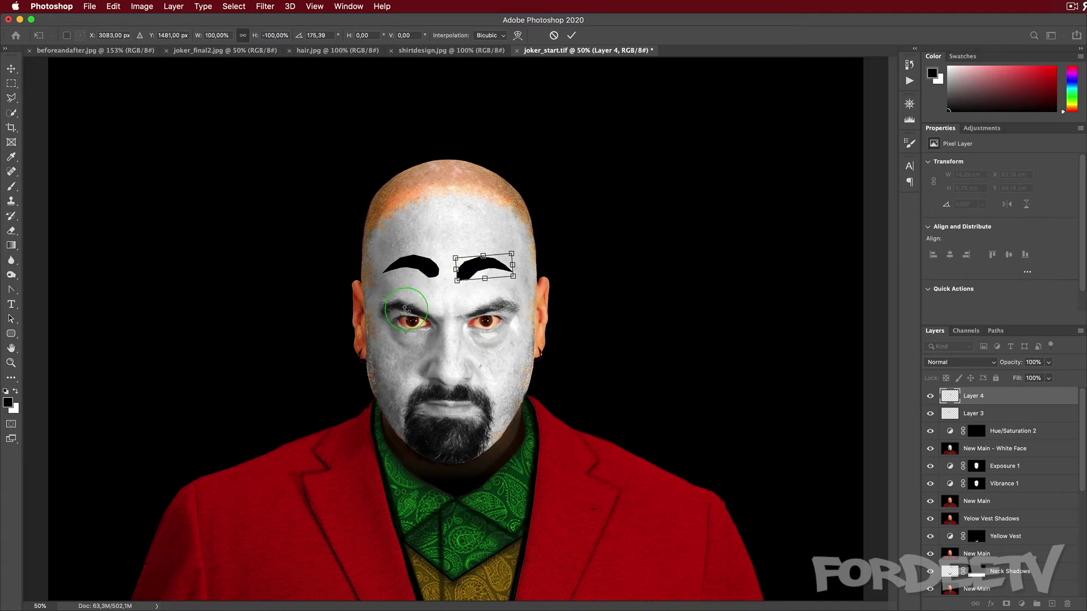
pyautogui.press('Return')
# - Show the rulers and adjust the original eyebrow with Free Transform so it matches its mirrored copy
pyautogui.rightClick(421, 264)
pyautogui.press('v')
pyautogui.rightClick(414, 262)
pyautogui.click(423, 270)
pyautogui.press('super+t')
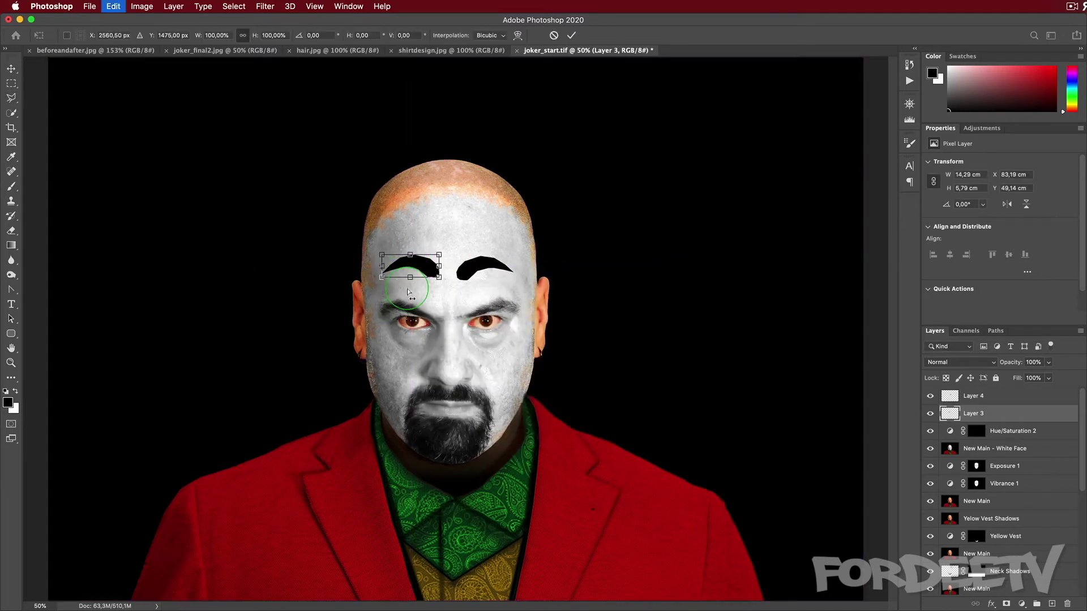
pyautogui.press('super+r')
pyautogui.moveTo(456, 293); pyautogui.dragTo(455, 297)
pyautogui.press('Return')
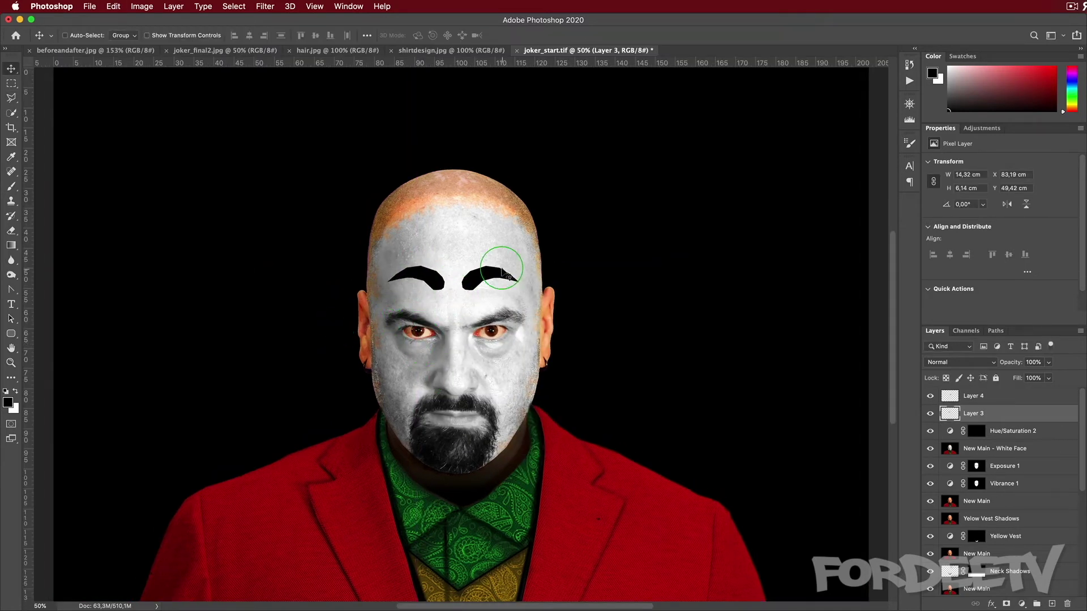
# - Nudge the mirrored eyebrow into alignment and merge both eyebrow layers into one
pyautogui.rightClick(463, 262)
pyautogui.click(481, 268)
pyautogui.hotkey('shift', 'Right')
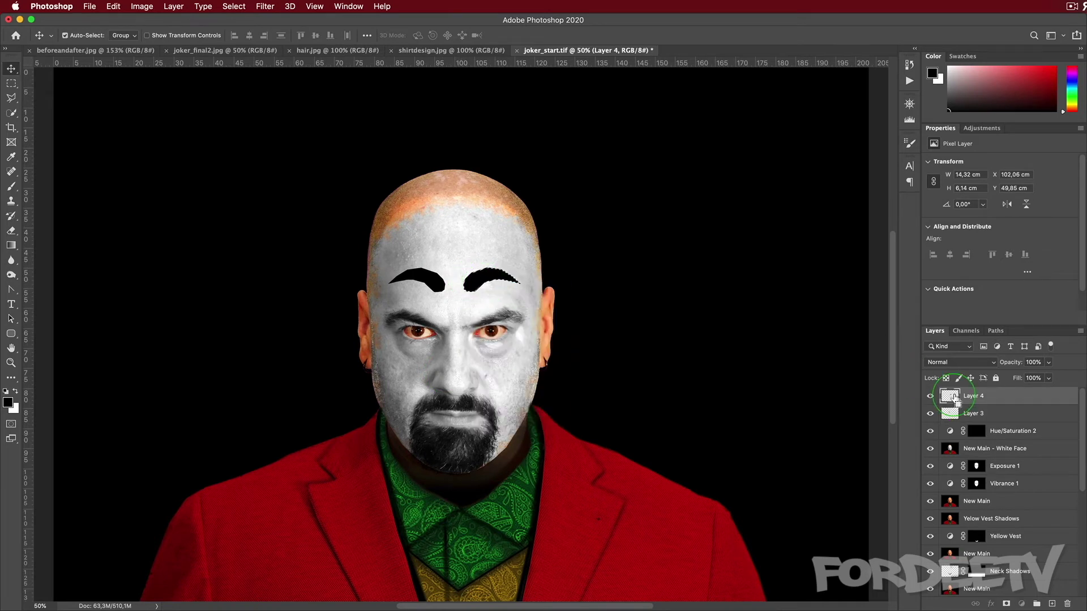
pyautogui.keyDown('super'); pyautogui.click(952, 397); pyautogui.keyUp('super')
pyautogui.click(929, 414)
pyautogui.click(929, 414)
pyautogui.press('super+e')
# - Load the eyebrows as a selection, fill it with white on the Hue/Saturation mask, and delete the black eyebrow layer
pyautogui.keyDown('super'); pyautogui.click(950, 398); pyautogui.keyUp('super')
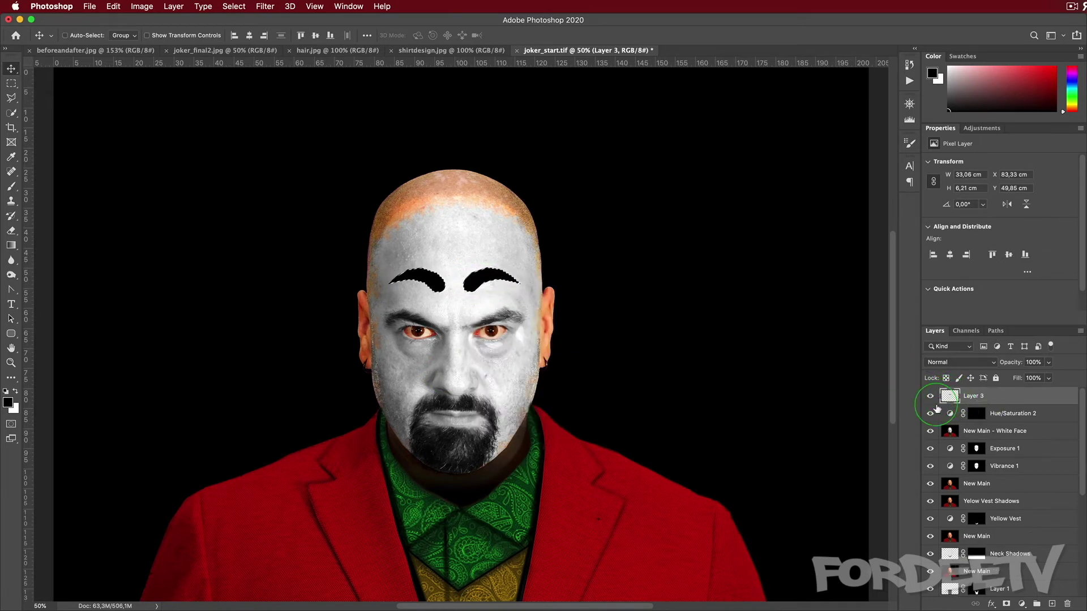
pyautogui.click(931, 397)
pyautogui.click(977, 414)
pyautogui.hotkey('alt', 'BackSpace')
pyautogui.moveTo(953, 396); pyautogui.dragTo(1067, 604)
pyautogui.press('super+d')
# - Outline the nose with the Polygonal Lasso and fill it with white on the Hue/Saturation mask to turn it red
pyautogui.press('l')
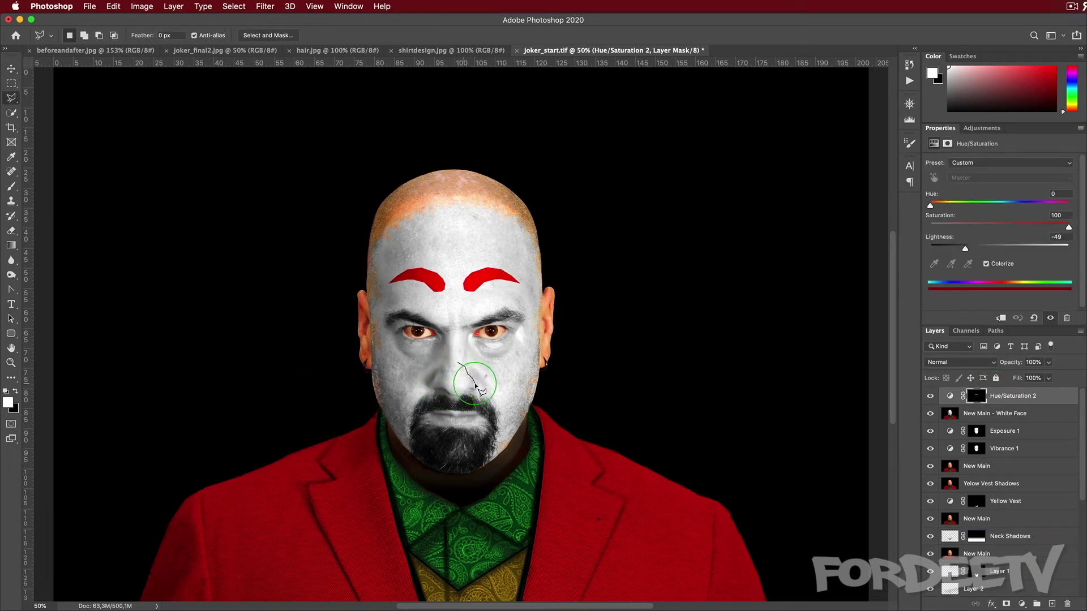
pyautogui.moveTo(475, 385); pyautogui.dragTo(444, 392)
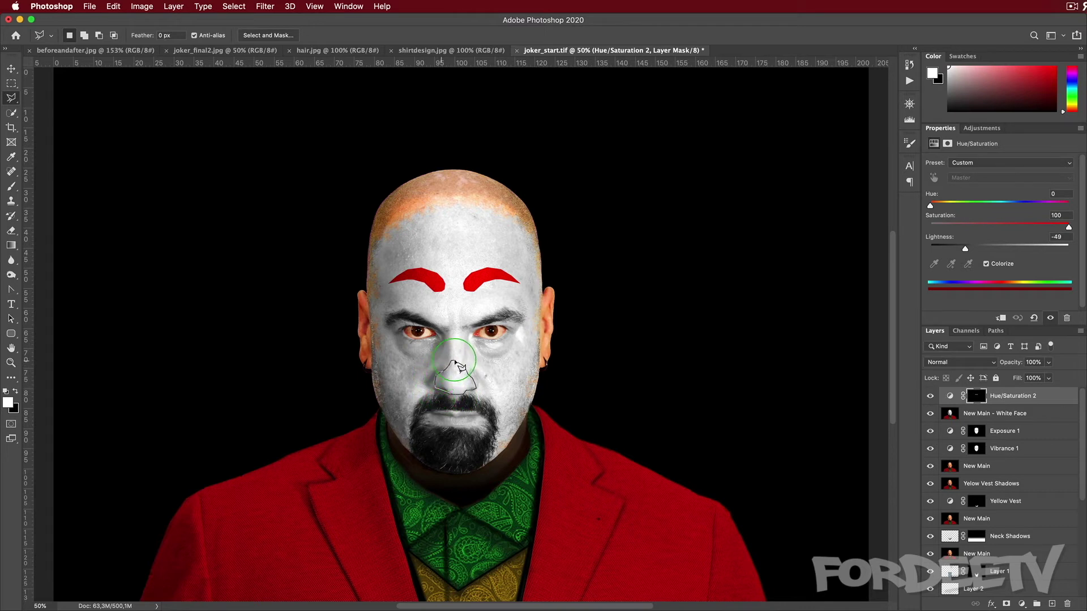
pyautogui.hotkey('alt', 'BackSpace')
pyautogui.press('super+d')
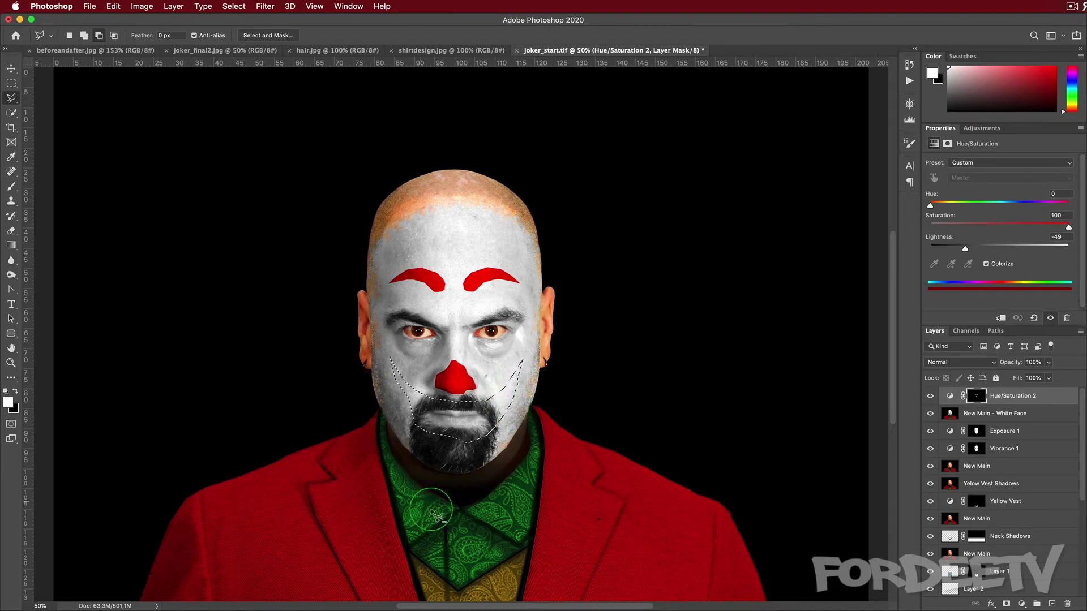
# - Transform the smile-shaped selection around the mouth and fill it with white on the Hue/Saturation mask
pyautogui.click(234, 6)
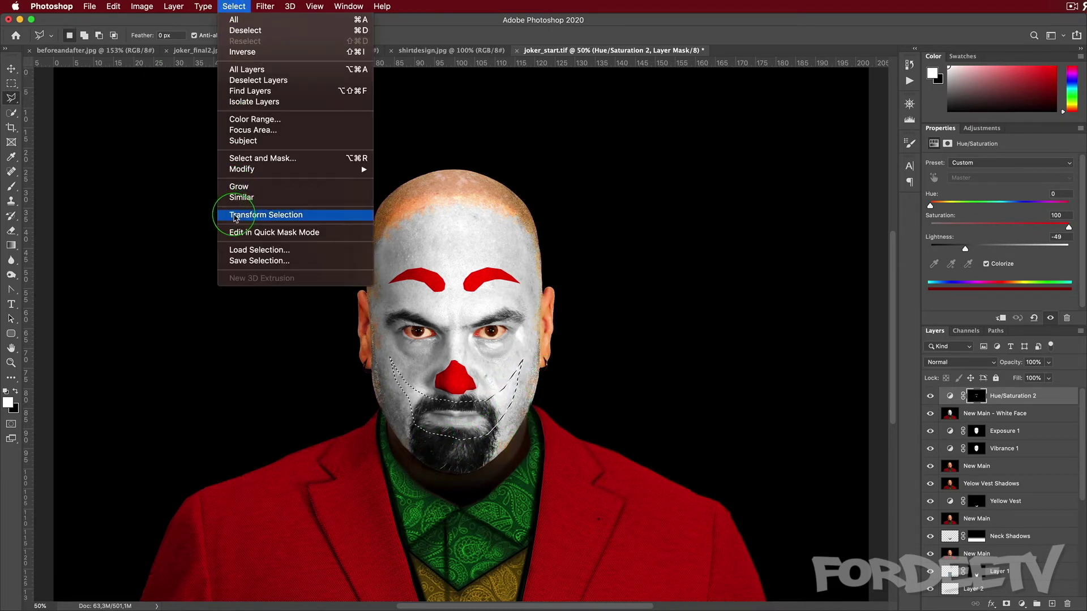
pyautogui.click(236, 216)
pyautogui.press('Return')
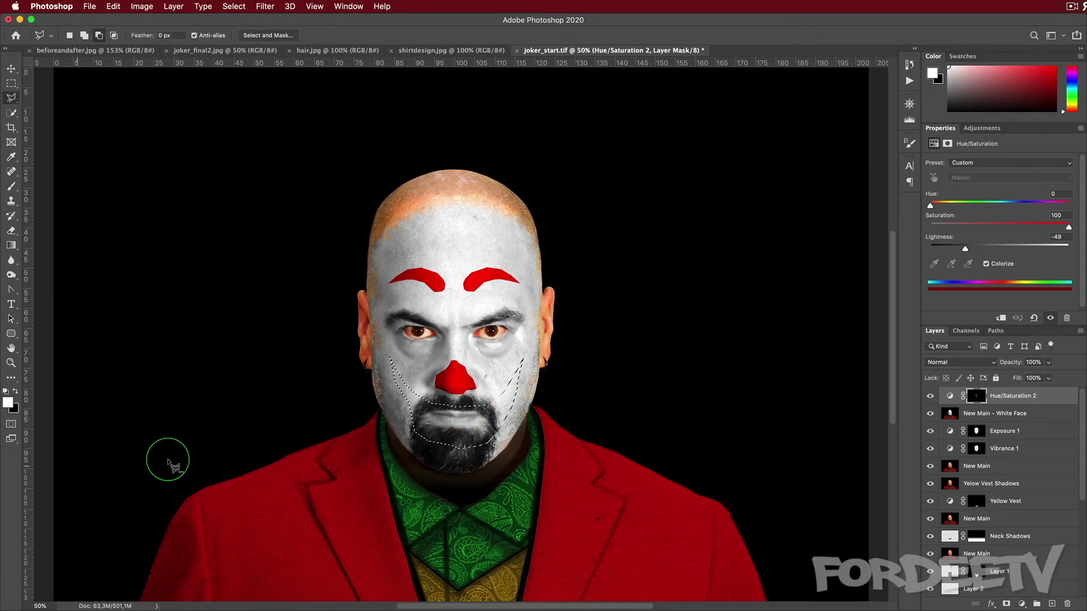
pyautogui.hotkey('alt', 'BackSpace')
pyautogui.press('super+d')
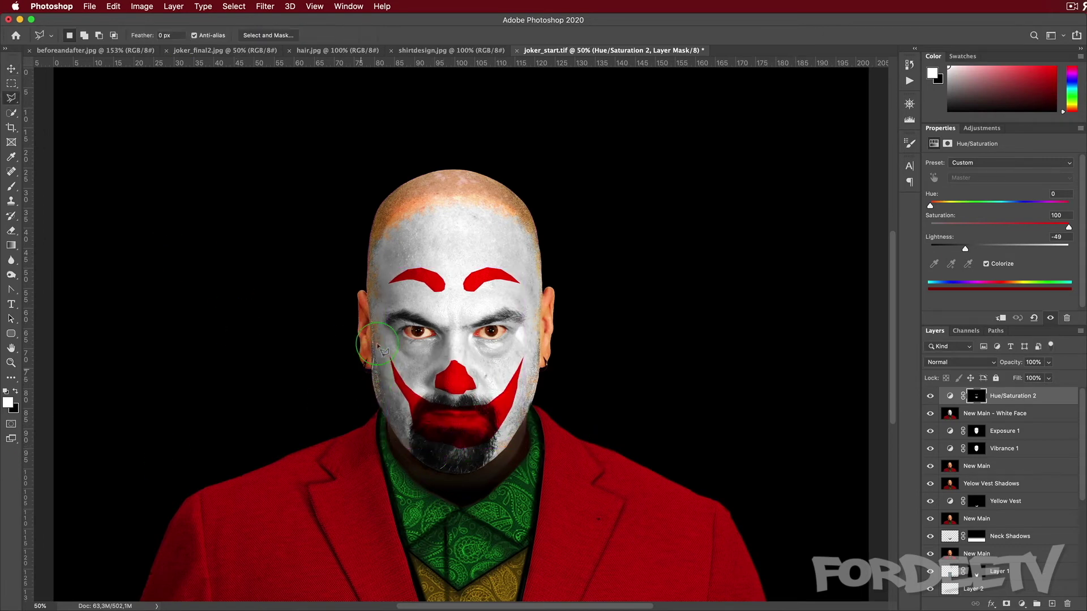
# - Lasso the mouth area on the Hue/Saturation mask and free-transform the painted smile inside it
pyautogui.click(535, 491)
pyautogui.doubleClick(362, 454)
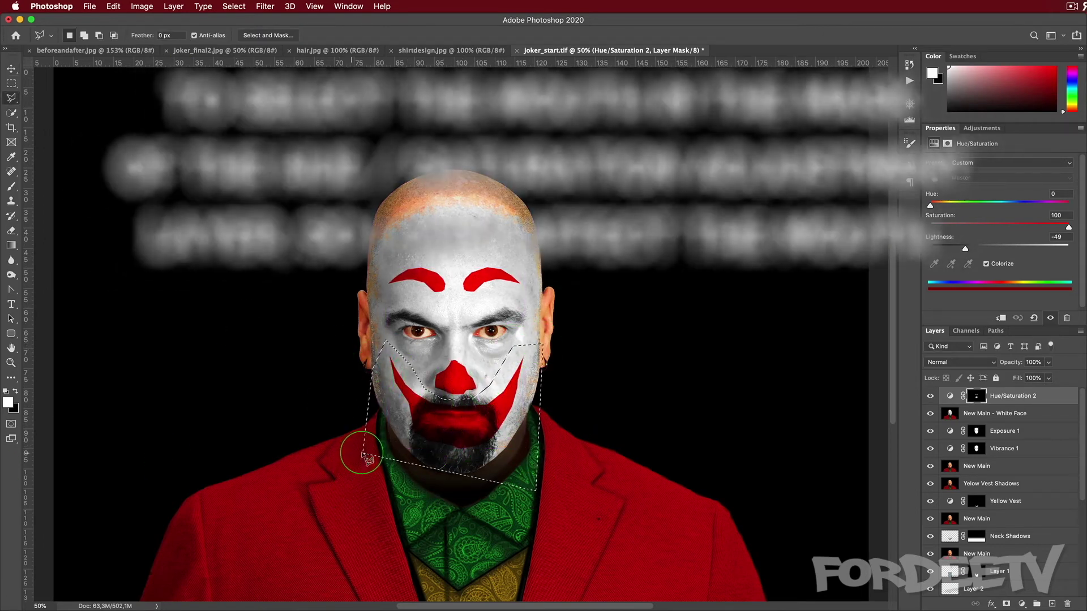
pyautogui.press('v')
pyautogui.moveTo(463, 420); pyautogui.dragTo(444, 426)
pyautogui.rightClick(444, 424)
pyautogui.click(397, 407)
pyautogui.press('super+t')
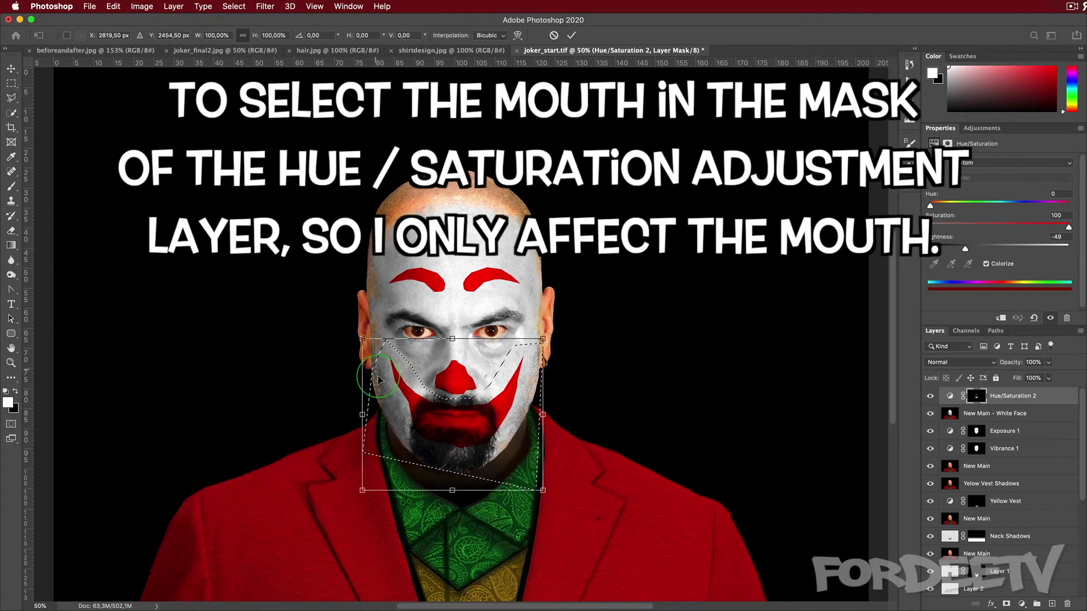
pyautogui.rightClick(401, 420)
pyautogui.click(418, 501)
pyautogui.press('Escape')
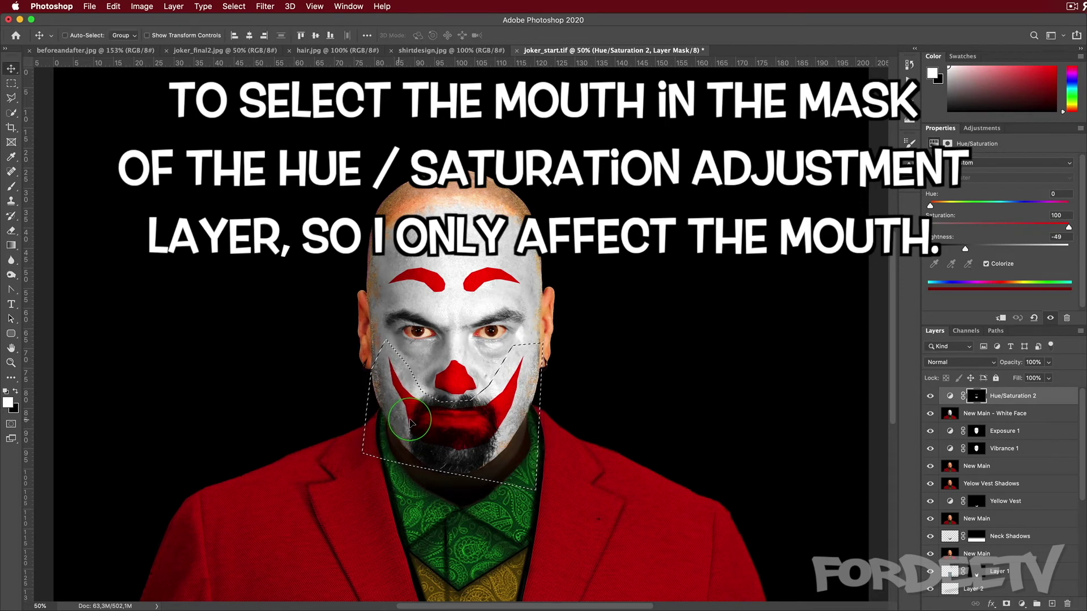
# - Rename the Hue/Saturation 2 adjustment layer as Red Make Up
pyautogui.doubleClick(1004, 396)
pyautogui.write('Re')
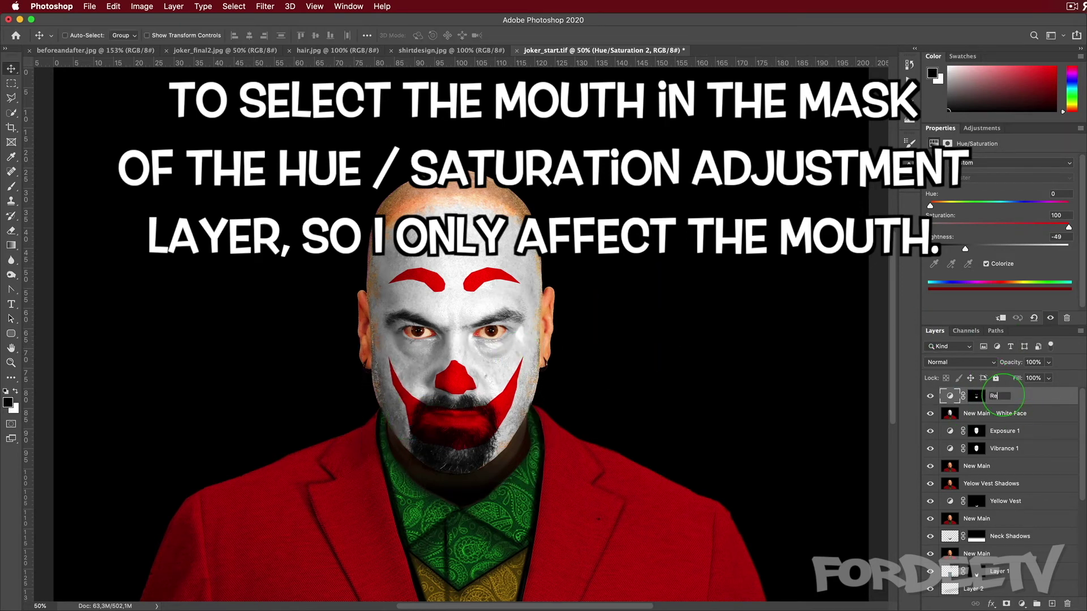
pyautogui.write('d Make Up')
pyautogui.press('Return')
pyautogui.click(973, 129)
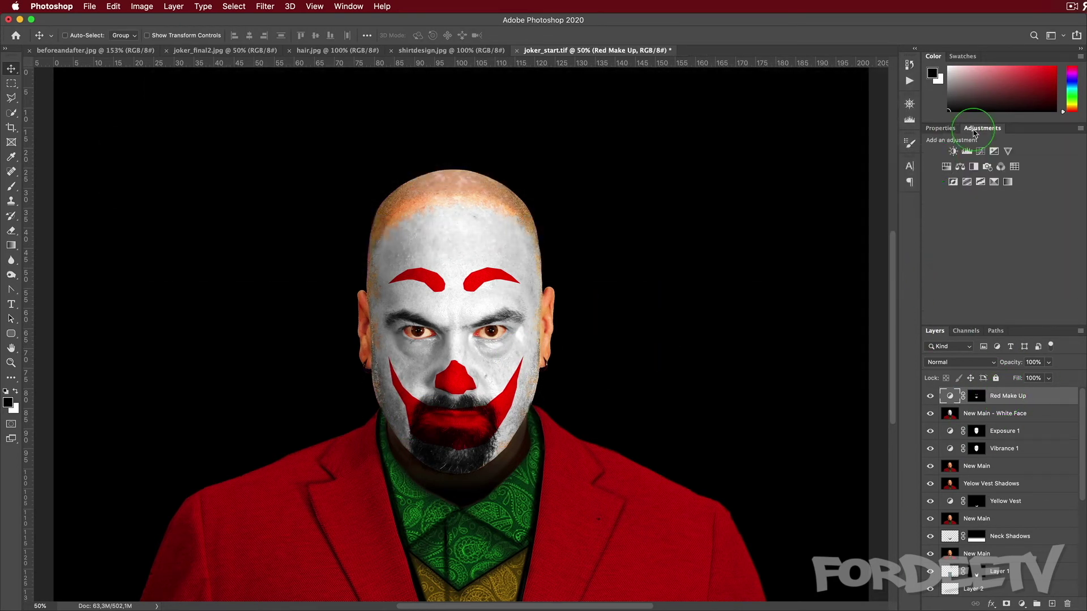
# - Add a colorized Hue/Saturation adjustment layer with a green hue of about 166, saturation 100 and a strongly lowered lightness
pyautogui.click(943, 166)
pyautogui.click(986, 264)
pyautogui.click(1023, 206)
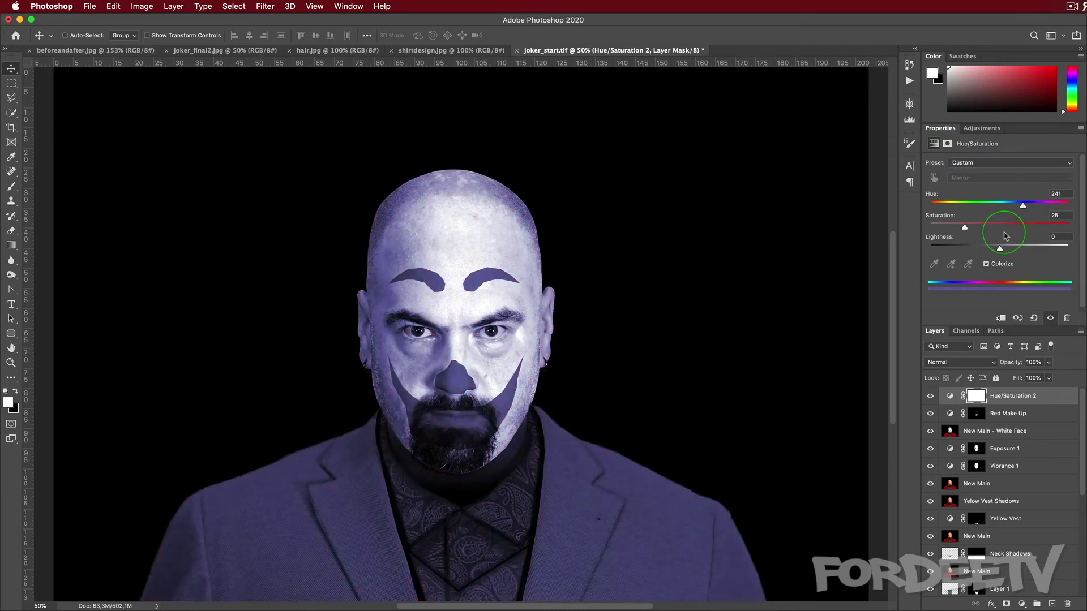
pyautogui.moveTo(965, 228); pyautogui.dragTo(1039, 227)
pyautogui.moveTo(999, 249); pyautogui.dragTo(961, 250)
pyautogui.moveTo(1022, 206); pyautogui.dragTo(1054, 227)
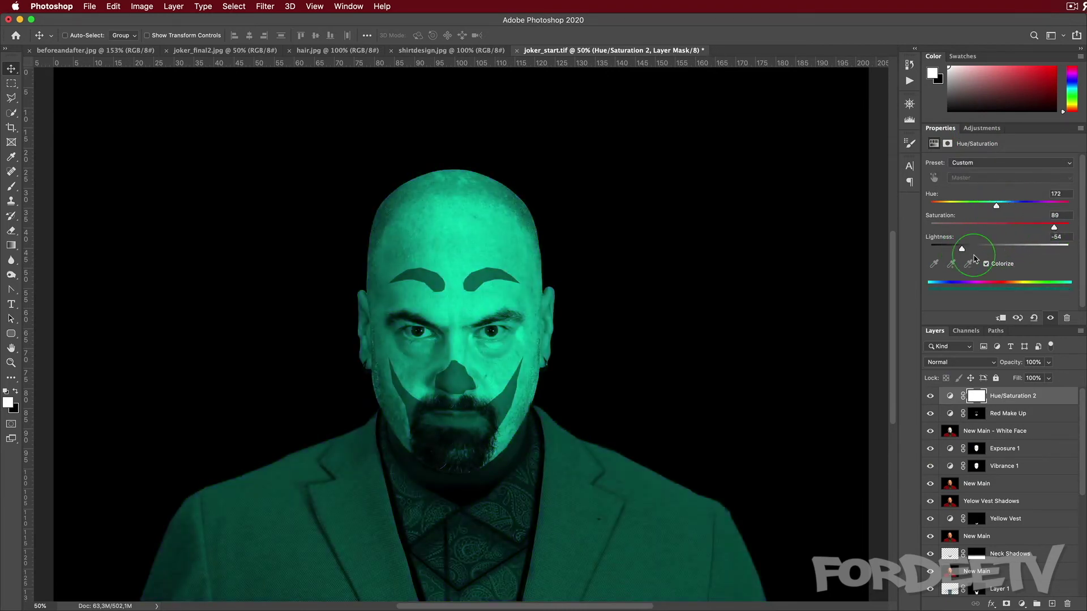
pyautogui.moveTo(961, 249); pyautogui.dragTo(955, 249)
pyautogui.moveTo(1054, 227); pyautogui.dragTo(1070, 228)
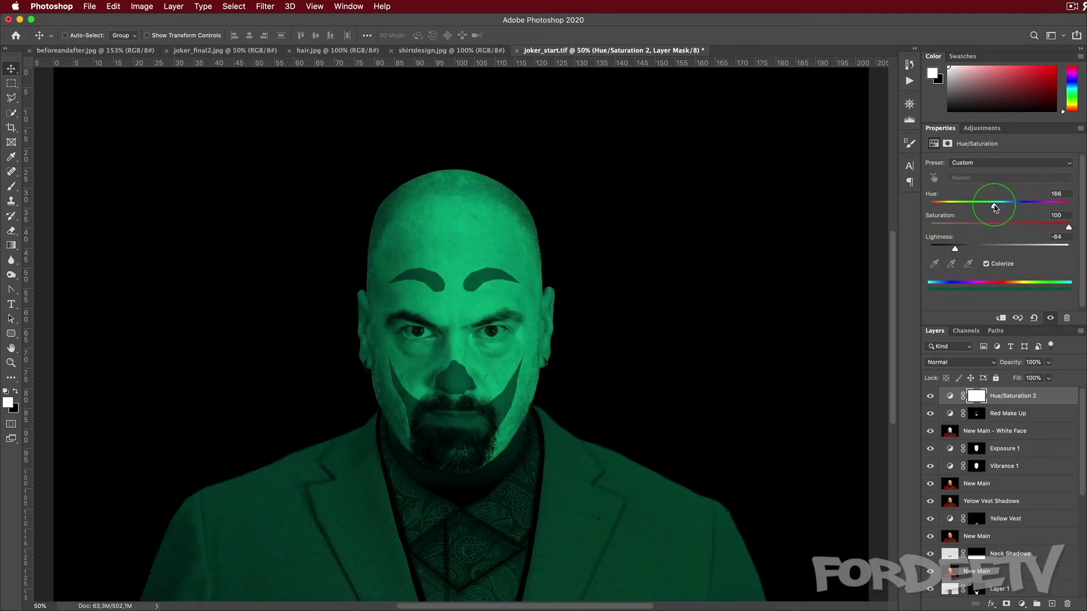
pyautogui.moveTo(954, 249); pyautogui.dragTo(948, 249)
# - Invert the new Hue/Saturation mask to black and brush white over both upper eyelids to colour them green
pyautogui.click(979, 396)
pyautogui.press('super+i')
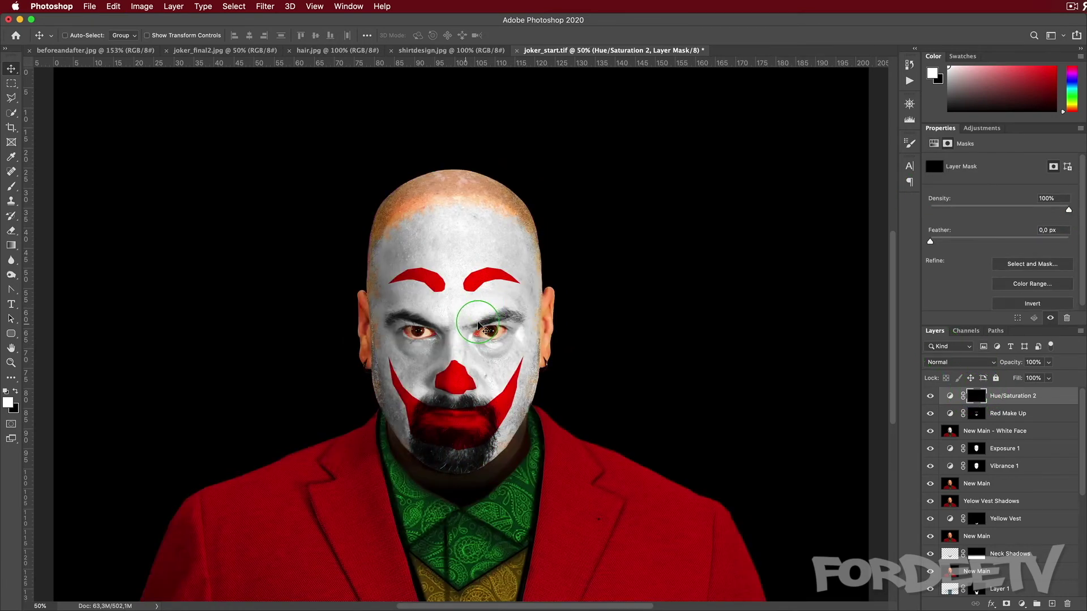
pyautogui.press('b')
pyautogui.scroll(2, 467, 328)
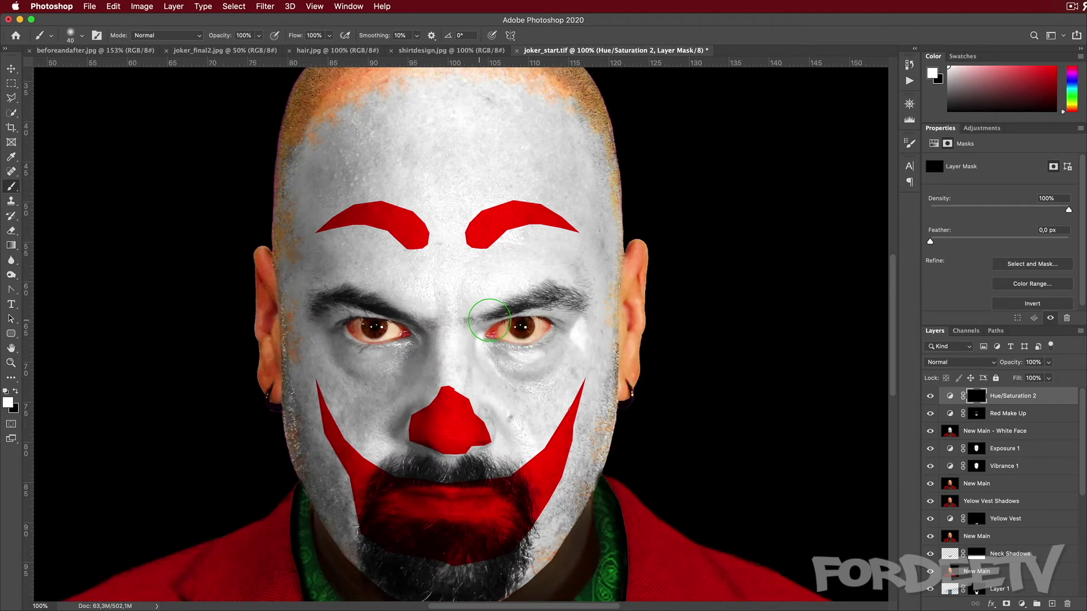
pyautogui.moveTo(547, 309); pyautogui.dragTo(557, 313)
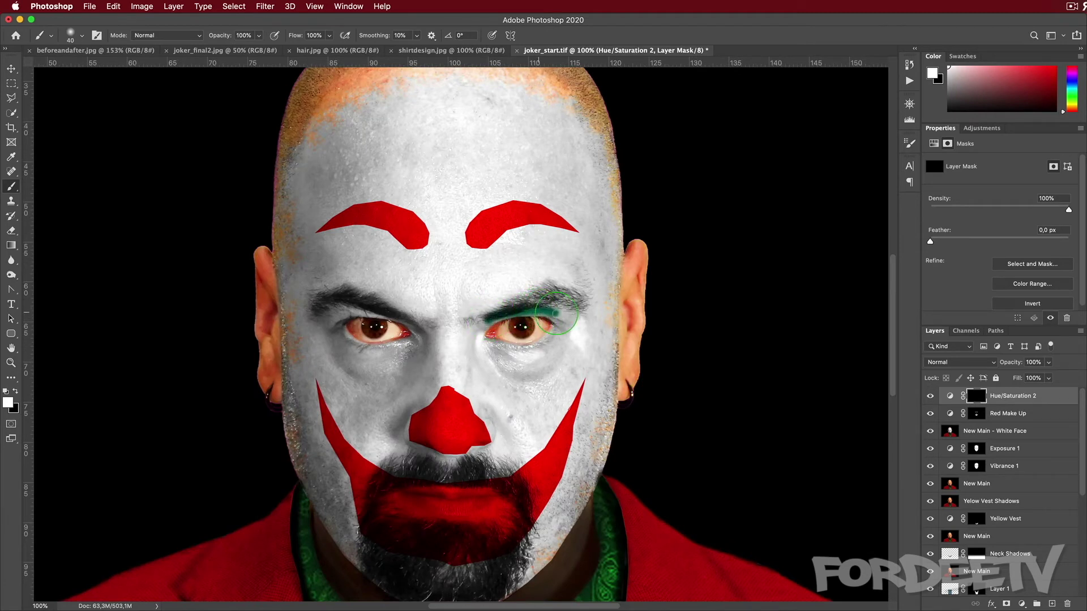
pyautogui.moveTo(377, 313); pyautogui.dragTo(353, 319)
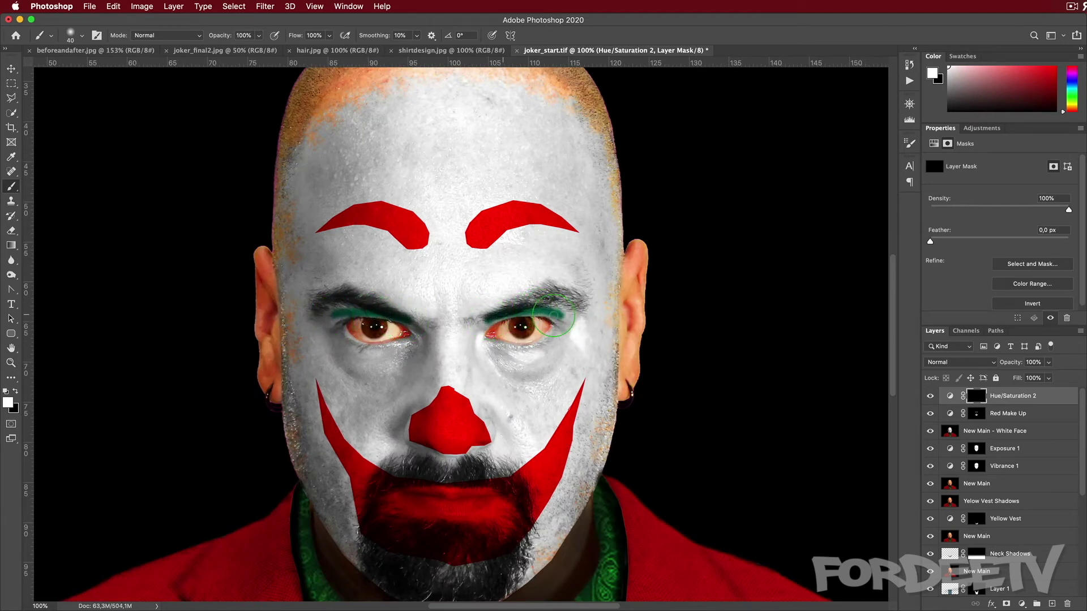
# - Outline a pointed triangle above each eye with the Polygonal Lasso and fill both with white on the mask
pyautogui.press('l')
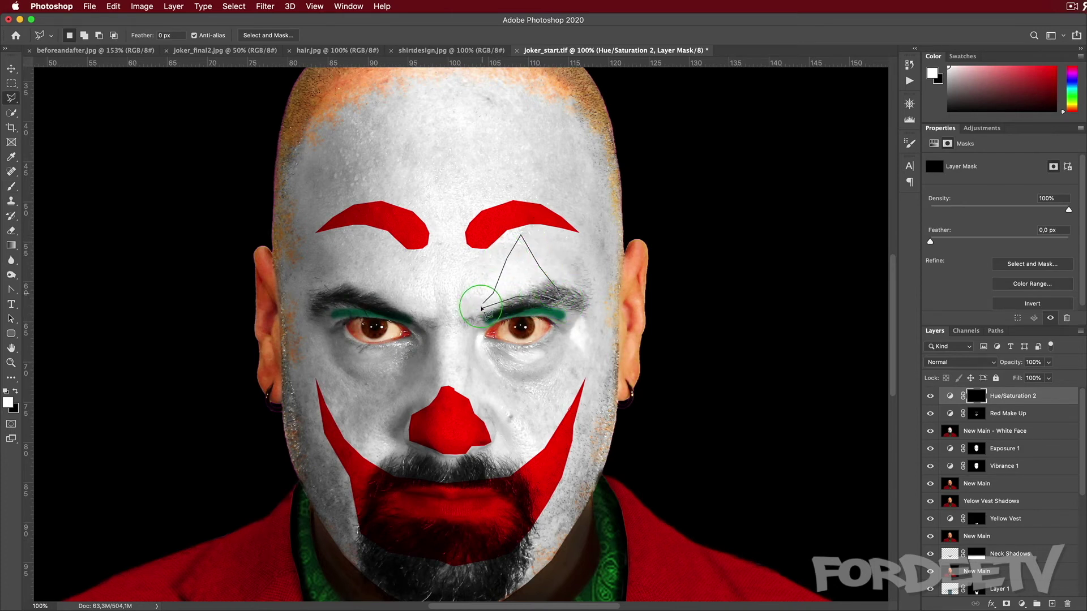
pyautogui.click(481, 309)
pyautogui.hotkey('alt', 'BackSpace')
pyautogui.click(409, 312)
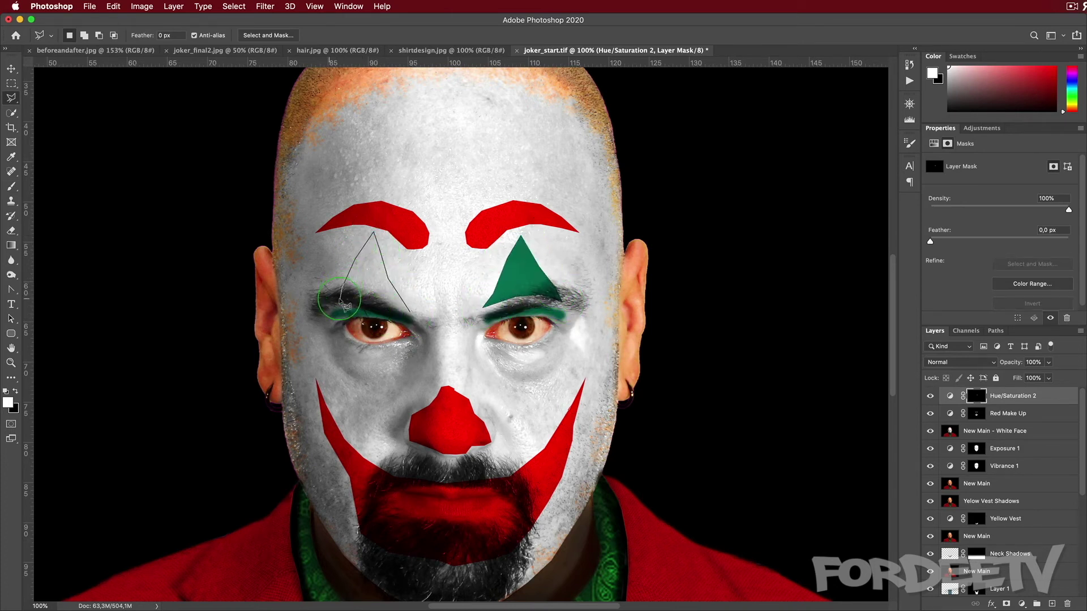
pyautogui.click(409, 313)
pyautogui.hotkey('alt', 'BackSpace')
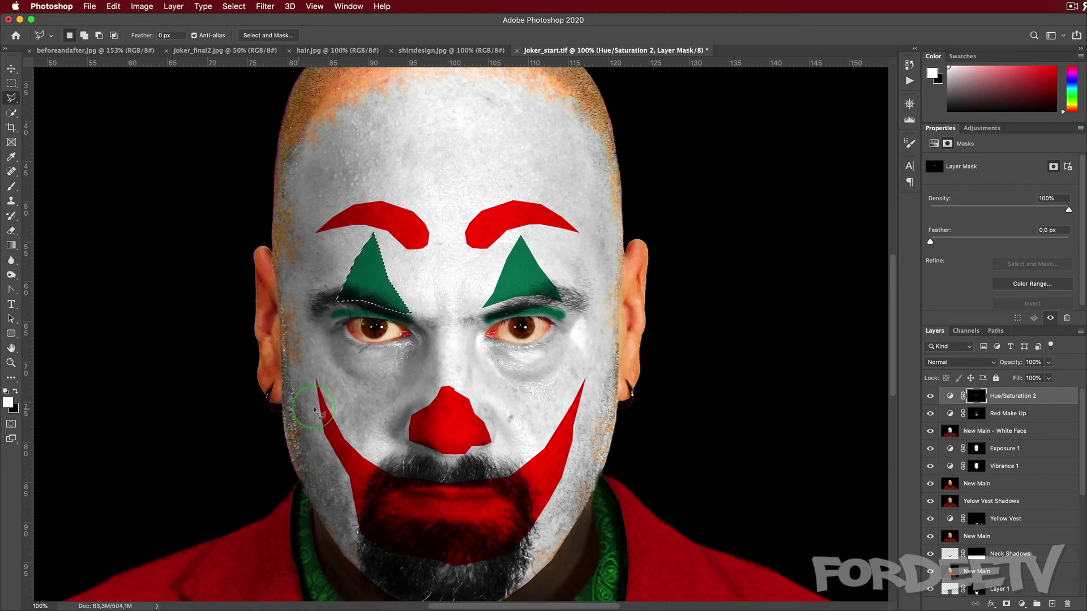
# - Outline a downward-pointing triangle below each eye with the Polygonal Lasso and fill both with white on the mask
pyautogui.click(554, 349)
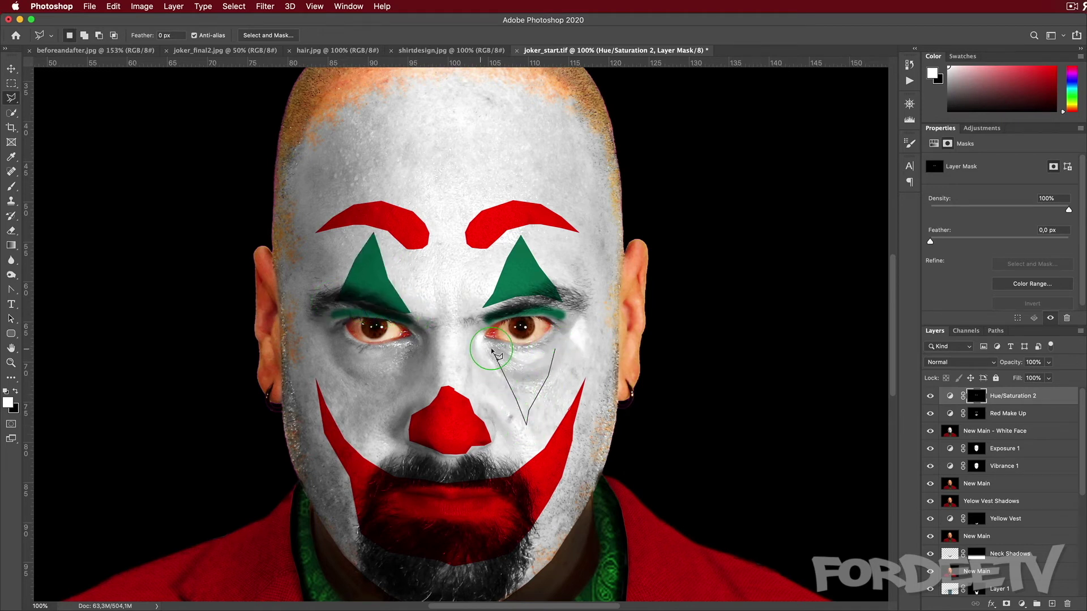
pyautogui.click(556, 349)
pyautogui.hotkey('alt', 'BackSpace')
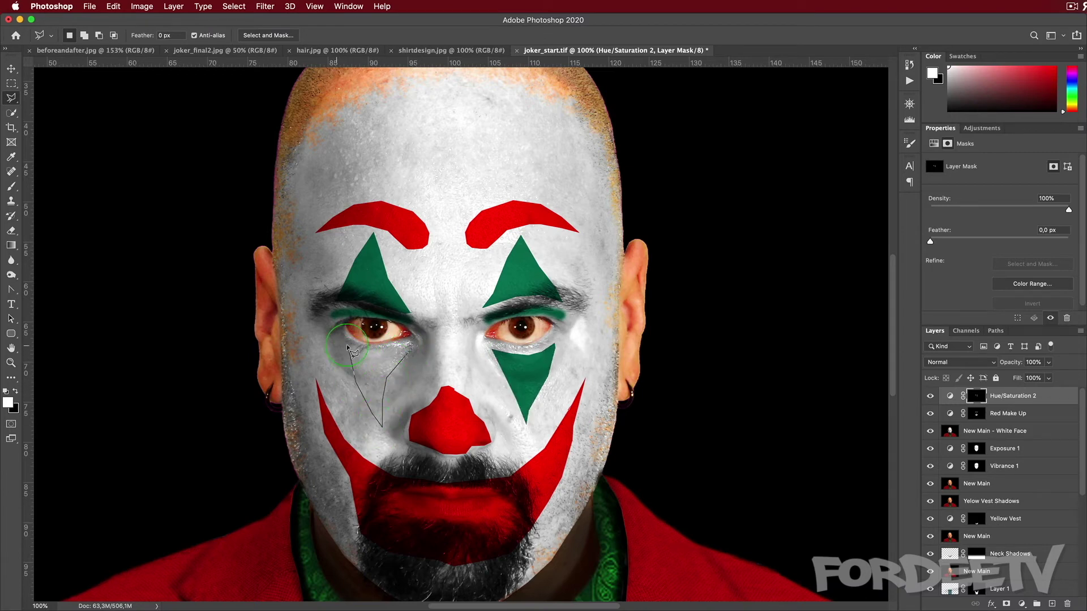
pyautogui.click(415, 350)
pyautogui.hotkey('alt', 'BackSpace')
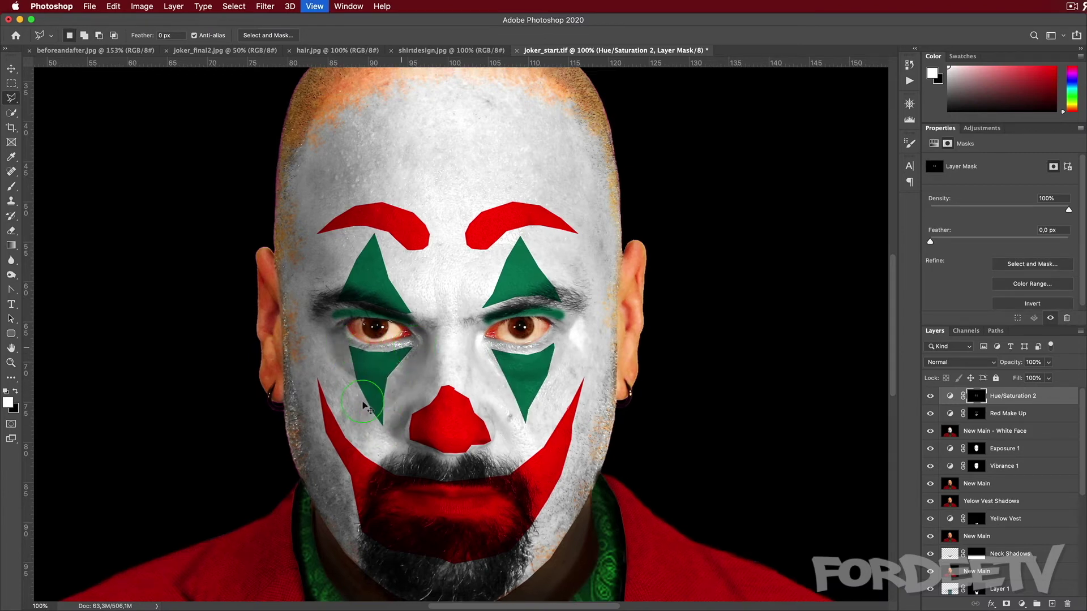
# - Adjust the eye make-up colour to hue 184, saturation 91 and lightness -68
pyautogui.press('super+minus')
pyautogui.click(950, 395)
pyautogui.moveTo(993, 214)
pyautogui.mouseDown()
pyautogui.moveTo(1020, 207)
pyautogui.moveTo(1001, 208)
pyautogui.mouseUp()
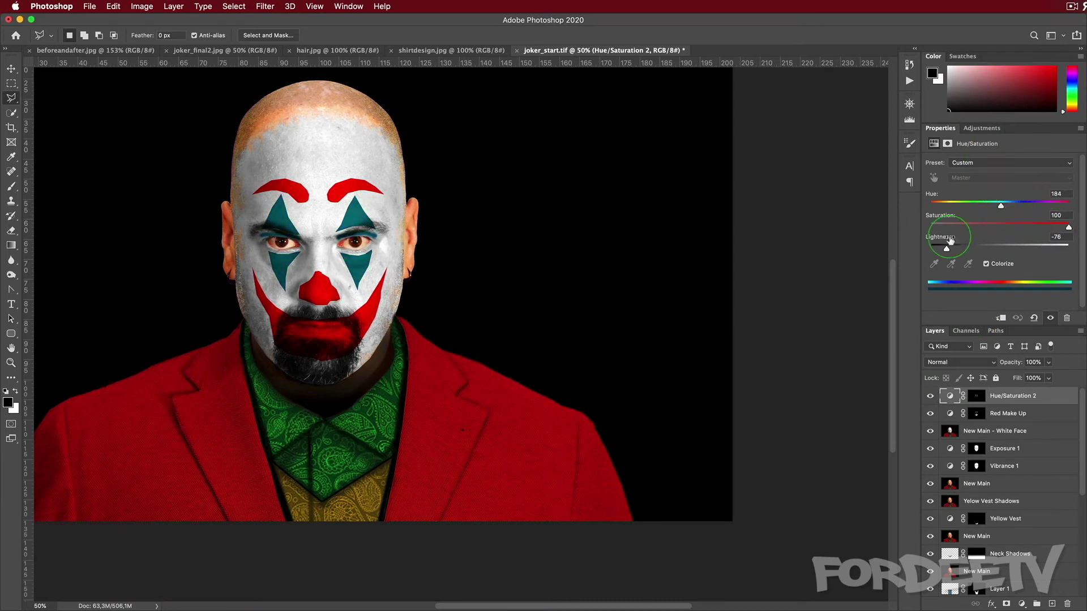
pyautogui.moveTo(950, 240); pyautogui.dragTo(953, 250)
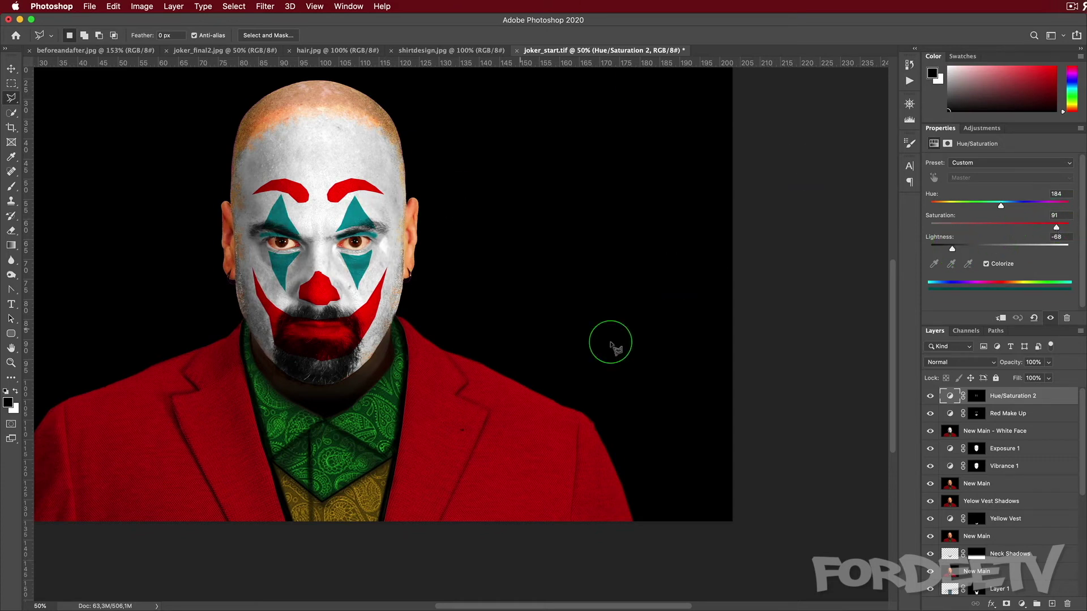
# - Switch to hair.jpg and resize the image to 1000 pixels wide
pyautogui.press('super+minus')
pyautogui.click(299, 50)
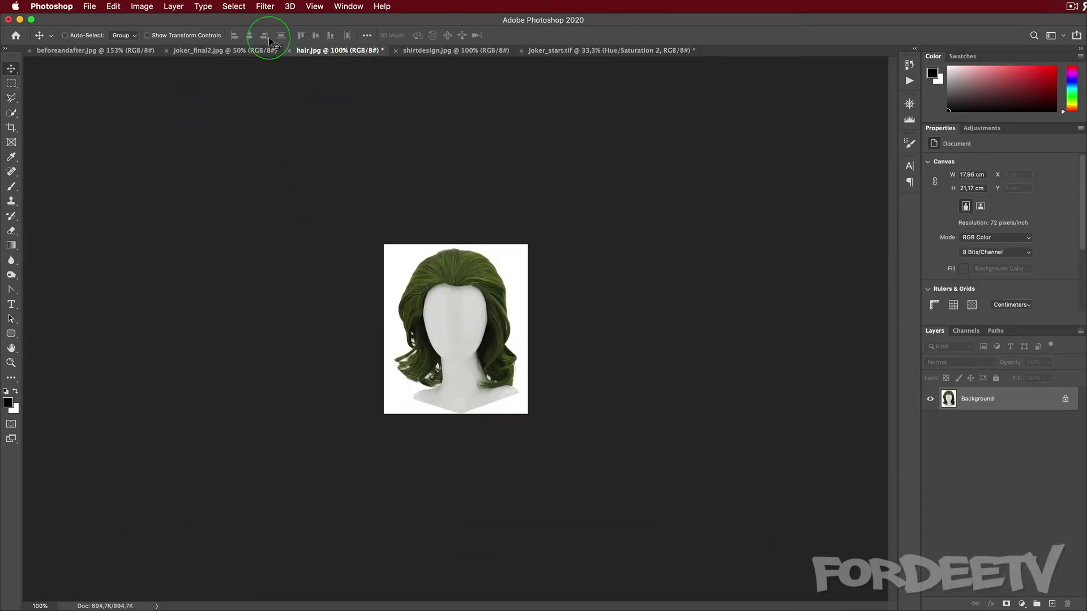
pyautogui.click(141, 6)
pyautogui.click(141, 94)
pyautogui.write('1000')
pyautogui.press('Return')
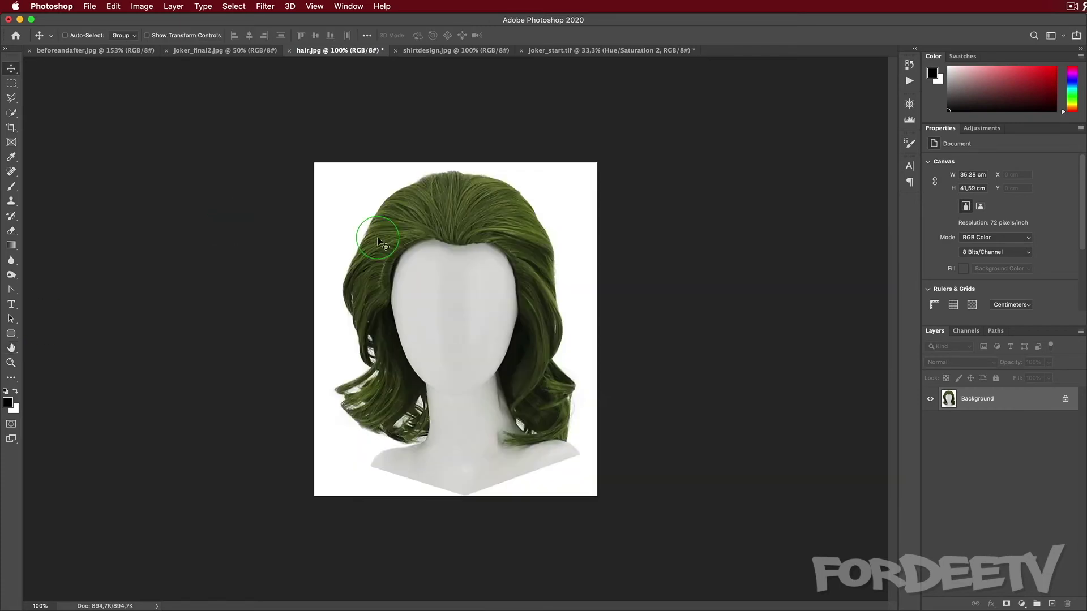
# - Compare the colour channels of hair.jpg and duplicate the Blue channel
pyautogui.click(965, 331)
pyautogui.click(959, 369)
pyautogui.click(961, 390)
pyautogui.click(960, 411)
pyautogui.moveTo(959, 411); pyautogui.dragTo(1040, 593)
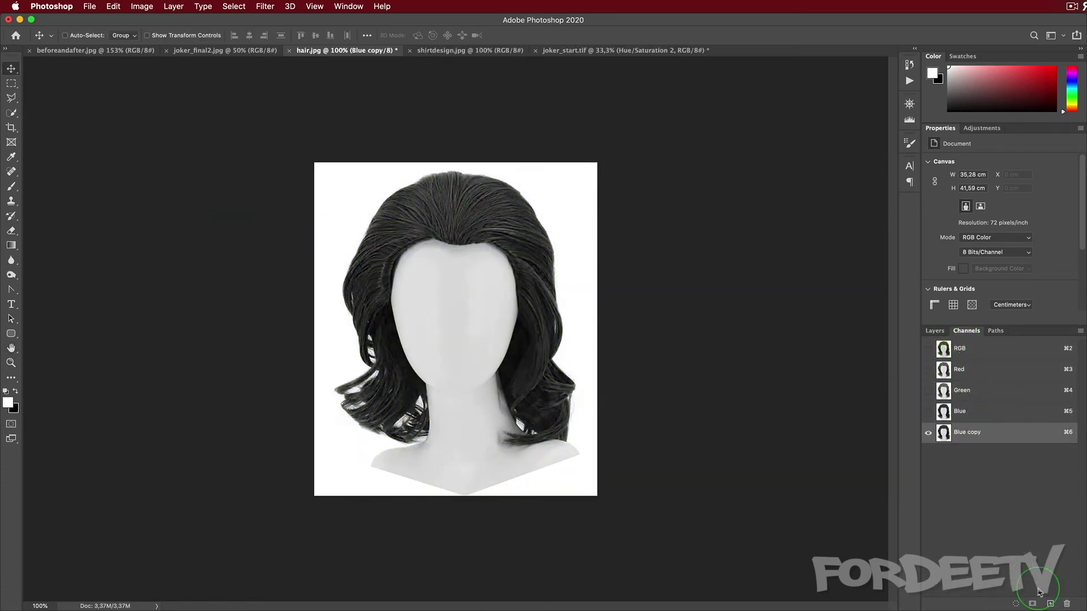
# - Apply Levels to the Blue copy channel to turn the wig black and its surroundings white
pyautogui.click(145, 6)
pyautogui.click(328, 51)
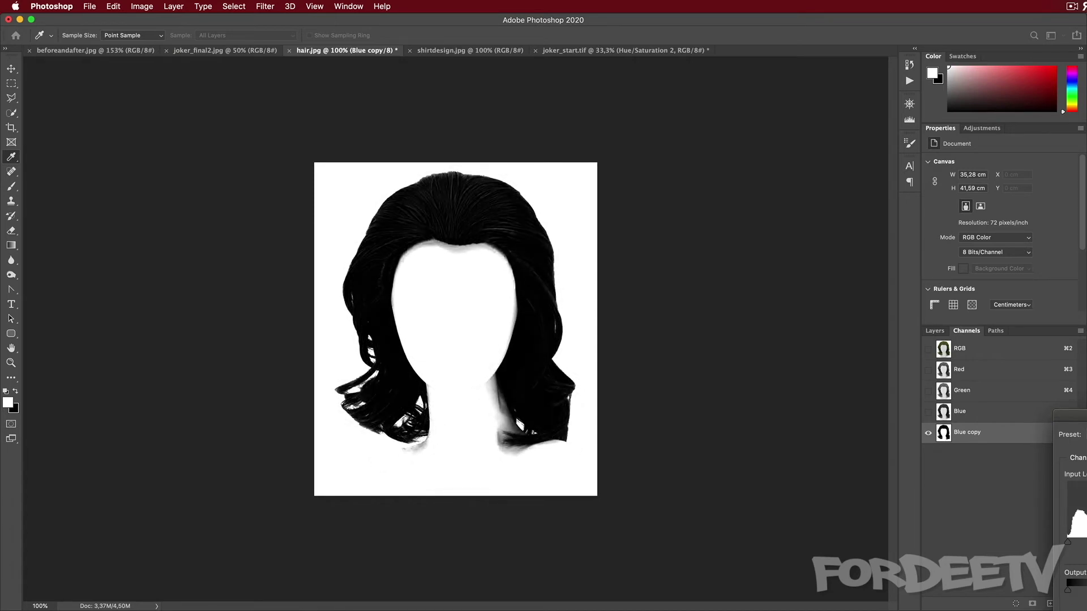
pyautogui.press('Return')
# - Clean up the Blue copy channel by brushing white at 100% opacity around the neck, lower curls and inner face edge
pyautogui.press('b')
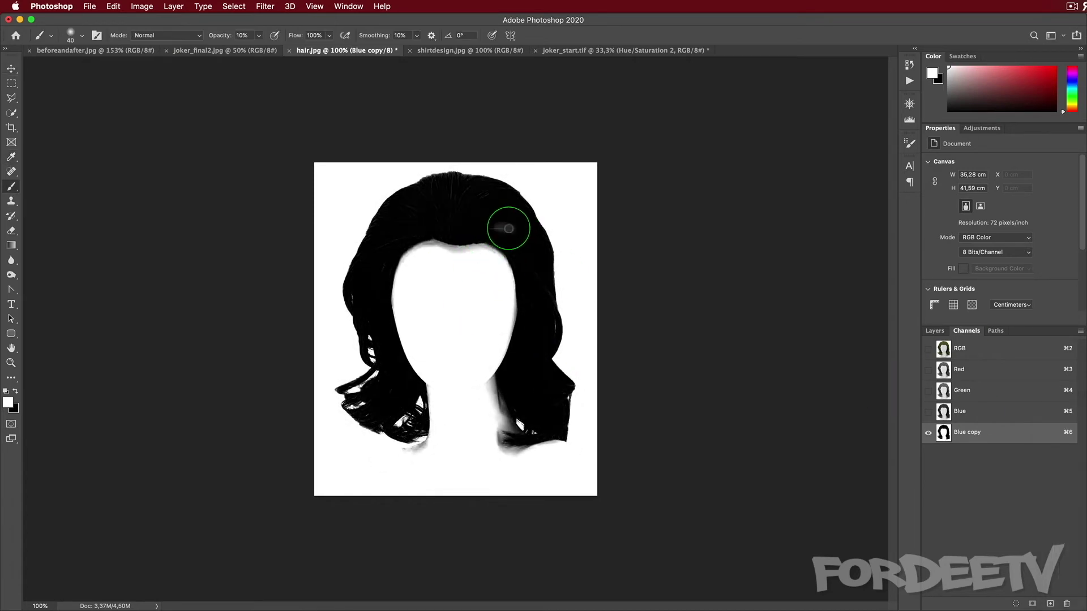
pyautogui.press('x')
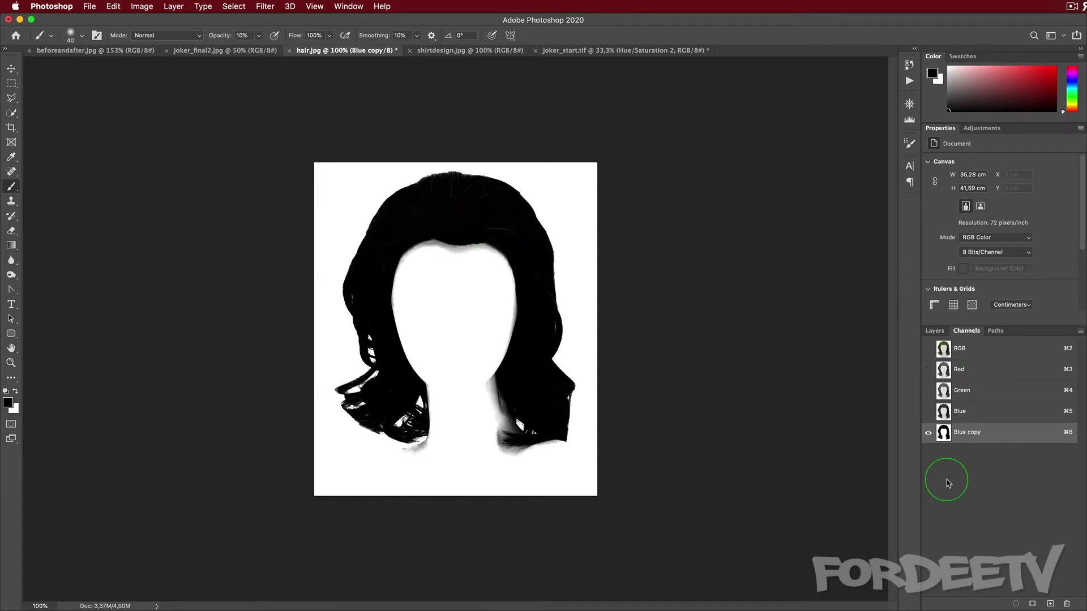
pyautogui.press('x')
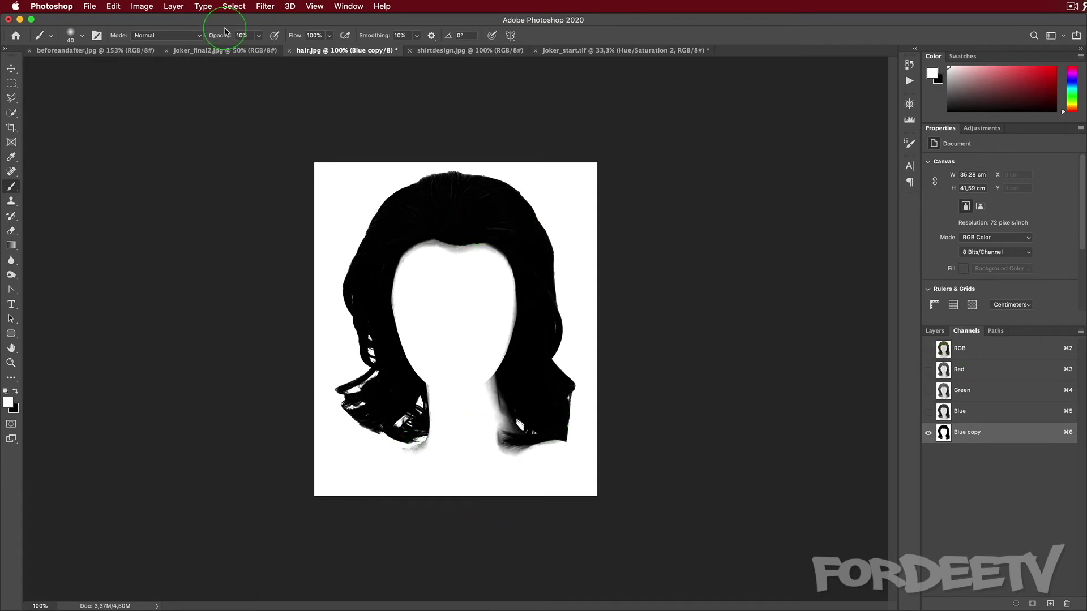
pyautogui.moveTo(424, 449); pyautogui.dragTo(425, 443)
pyautogui.moveTo(502, 410)
pyautogui.mouseDown()
pyautogui.moveTo(484, 366)
pyautogui.moveTo(508, 431)
pyautogui.moveTo(543, 480)
pyautogui.moveTo(497, 423)
pyautogui.moveTo(495, 447)
pyautogui.mouseUp()
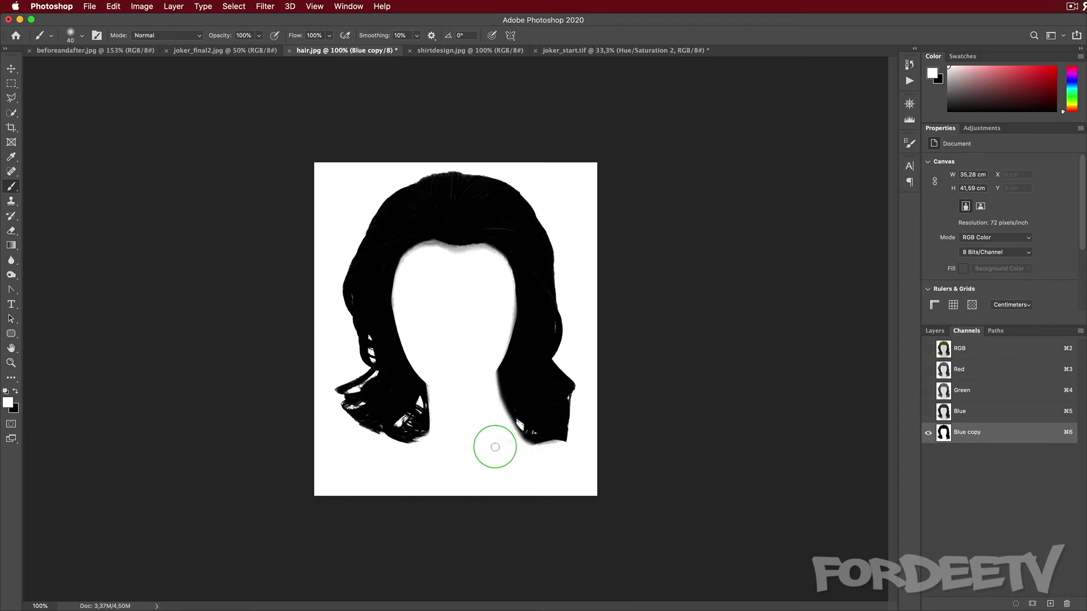
pyautogui.moveTo(309, 408); pyautogui.dragTo(290, 370)
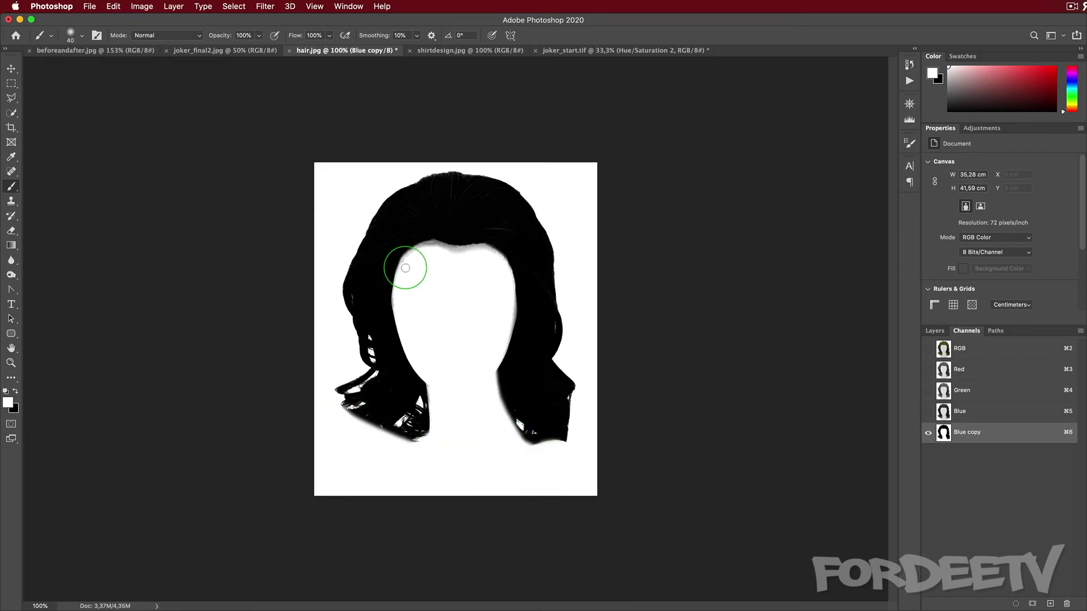
pyautogui.moveTo(421, 250); pyautogui.dragTo(486, 250)
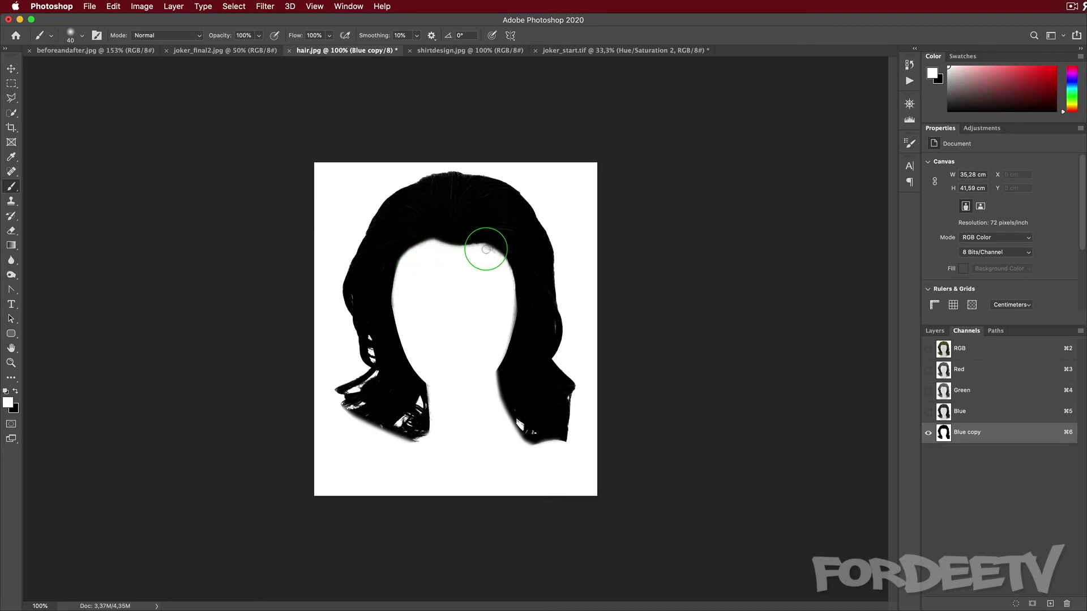
pyautogui.moveTo(510, 288); pyautogui.dragTo(504, 341)
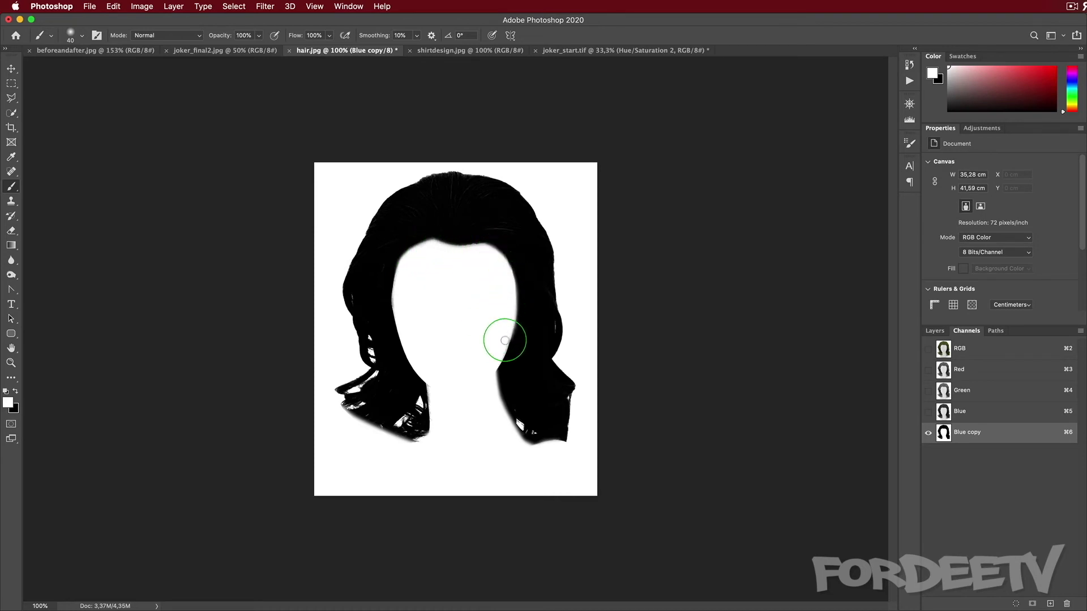
pyautogui.press('x')
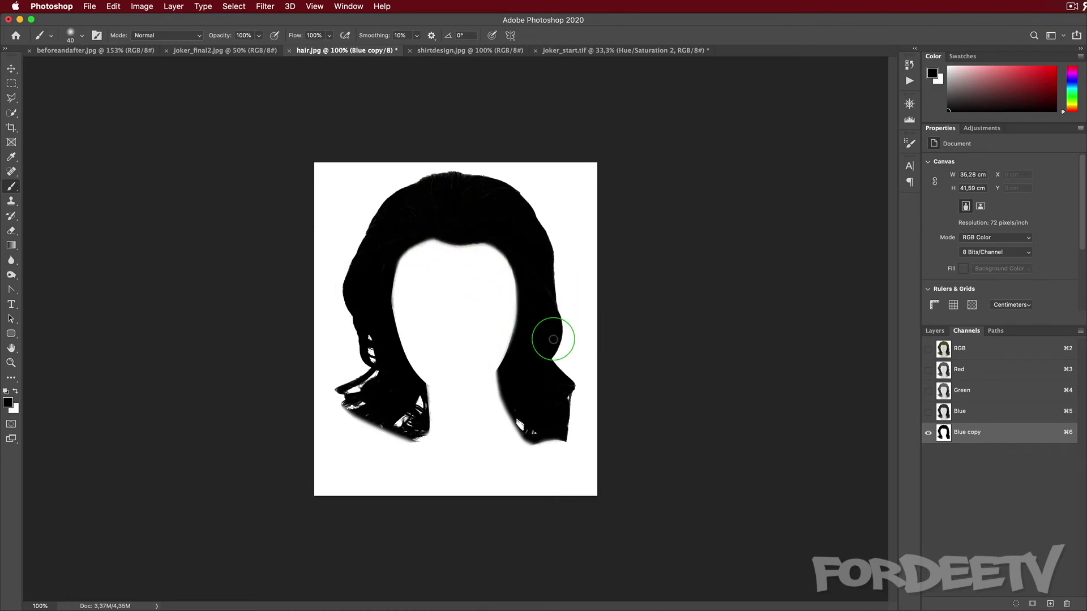
# - Isolate the wig on the unlocked Background layer with an inverted layer mask made from the Blue copy channel selection
pyautogui.keyDown('super'); pyautogui.click(944, 435); pyautogui.keyUp('super')
pyautogui.press('super+i')
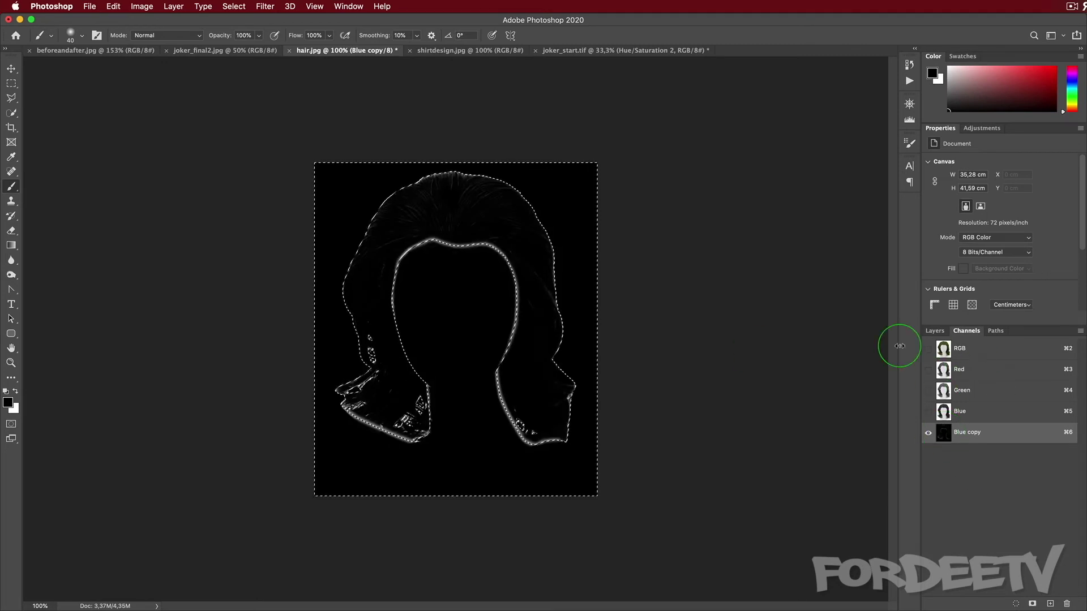
pyautogui.click(928, 348)
pyautogui.click(934, 331)
pyautogui.click(1011, 401)
pyautogui.click(1006, 604)
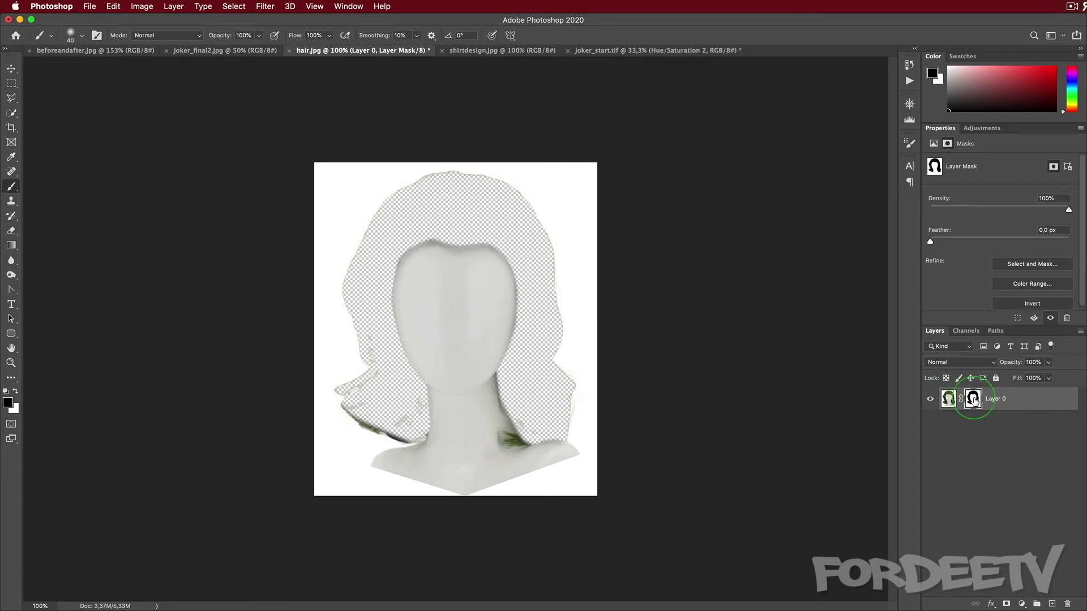
pyautogui.press('super+i')
# - Bring the masked wig layer into joker_start.tif and enlarge it to about 229% over the man's head
pyautogui.click(623, 51)
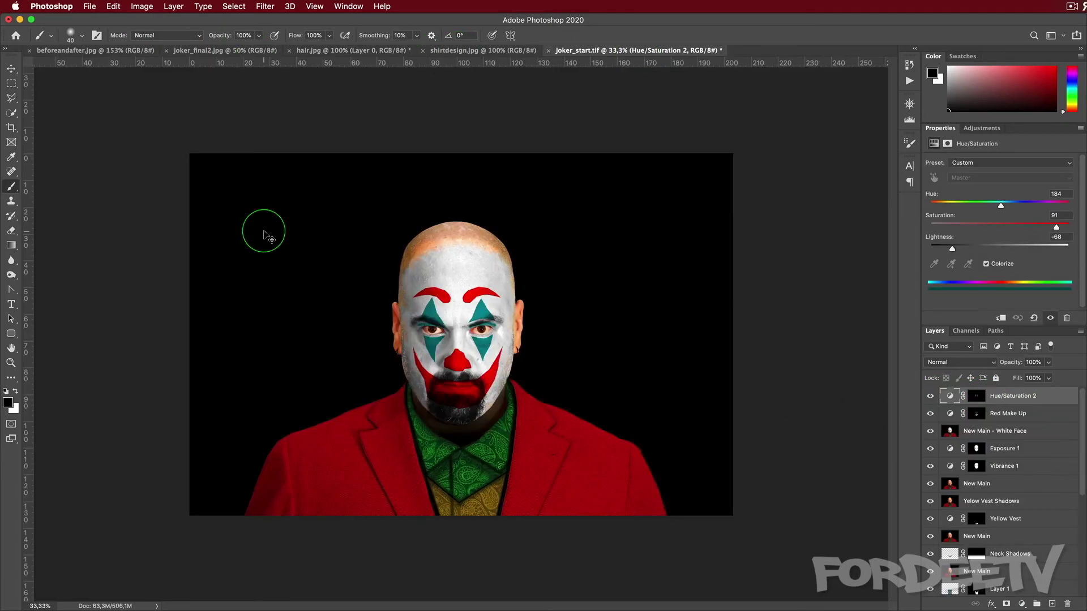
pyautogui.moveTo(263, 231); pyautogui.dragTo(263, 231)
pyautogui.press('super+t')
pyautogui.moveTo(414, 285); pyautogui.dragTo(305, 194)
pyautogui.moveTo(372, 276); pyautogui.dragTo(405, 302)
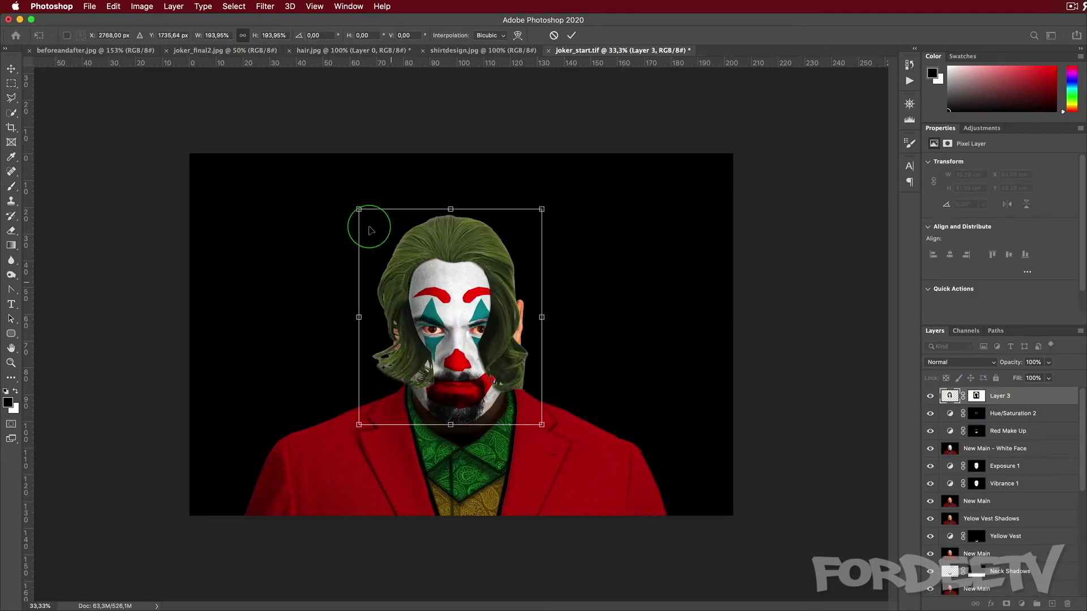
pyautogui.moveTo(359, 210); pyautogui.dragTo(325, 170)
pyautogui.moveTo(382, 286); pyautogui.dragTo(409, 324)
# - Lower the wig layer's opacity to 50% and fit it around the face at about 240% scale
pyautogui.doubleClick(1032, 363)
pyautogui.write('50')
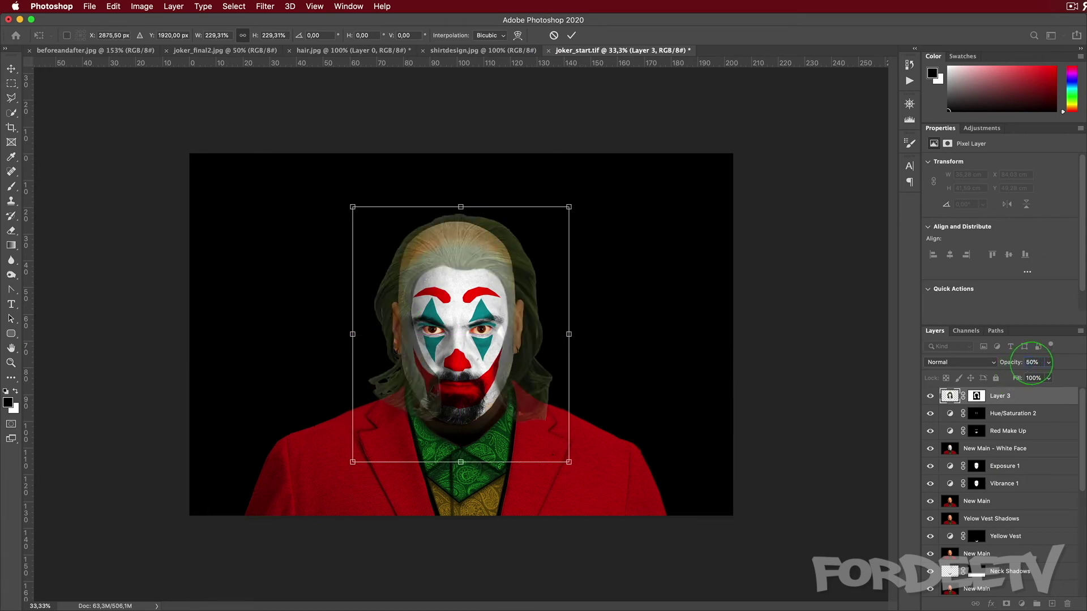
pyautogui.moveTo(384, 290); pyautogui.dragTo(385, 297)
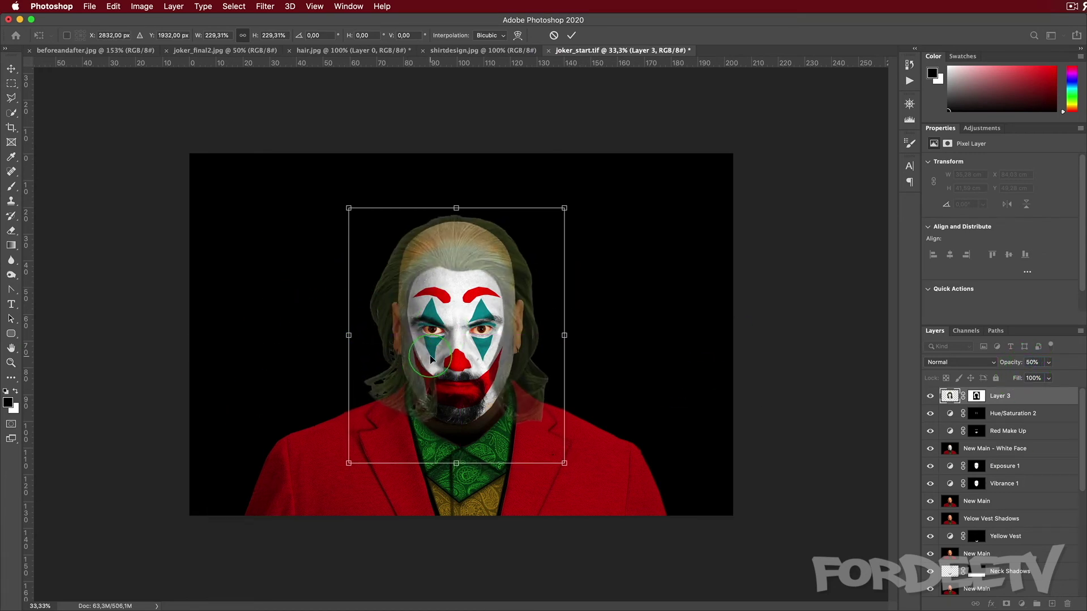
pyautogui.moveTo(454, 228); pyautogui.dragTo(453, 237)
pyautogui.moveTo(350, 216); pyautogui.dragTo(342, 210)
pyautogui.press('Up')
pyautogui.press('Up')
pyautogui.press('Up')
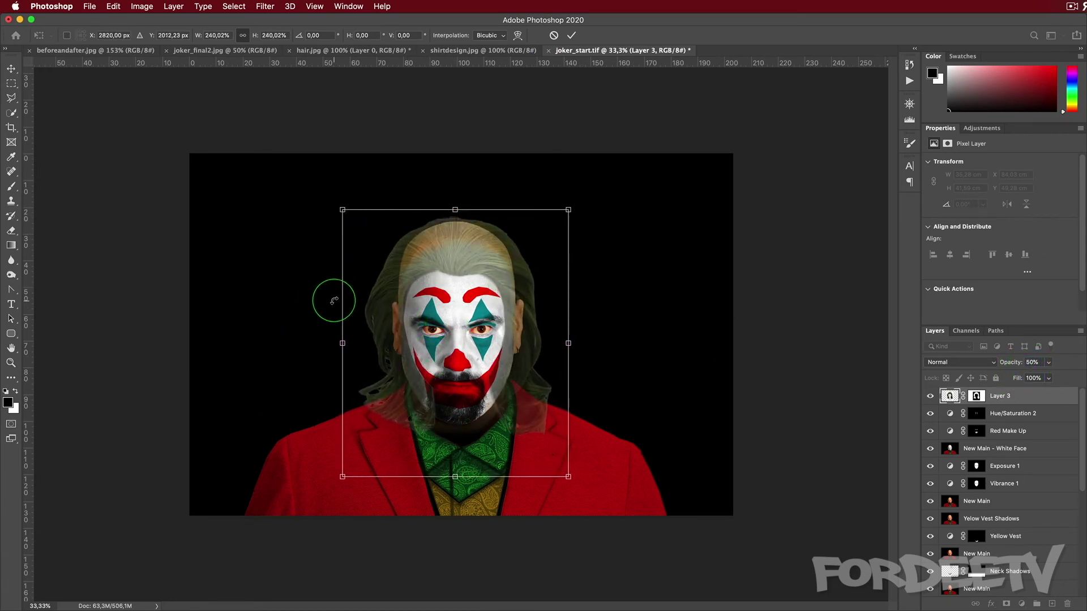
pyautogui.press('Right')
pyautogui.press('Right')
pyautogui.press('Return')
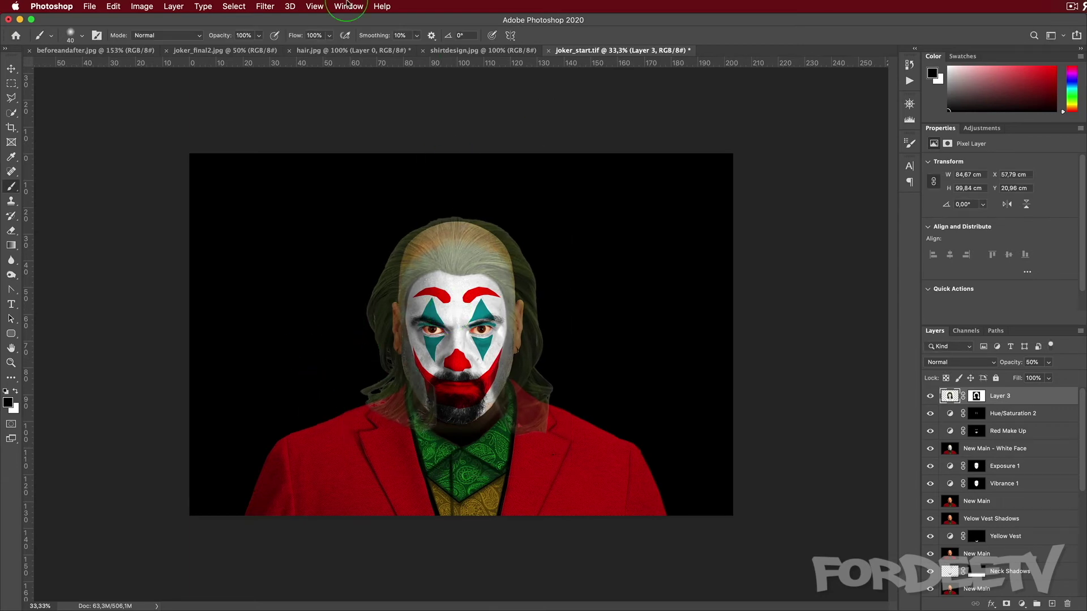
# - Stamp the visible layers without the wig into a new layer named New Main _ Before Hair, and show the wig layer again
pyautogui.click(315, 6)
pyautogui.click(270, 4)
pyautogui.click(930, 396)
pyautogui.click(1019, 414)
pyautogui.press('alt+shift+super+e')
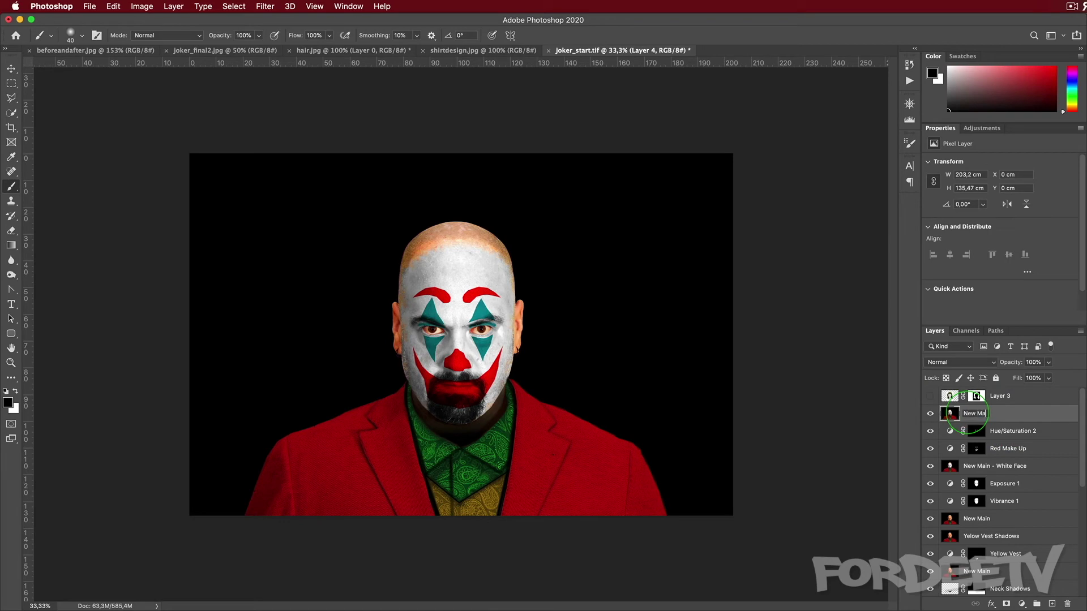
pyautogui.click(975, 413)
pyautogui.write('New Main _ Before Hair')
pyautogui.press('Return')
pyautogui.click(930, 396)
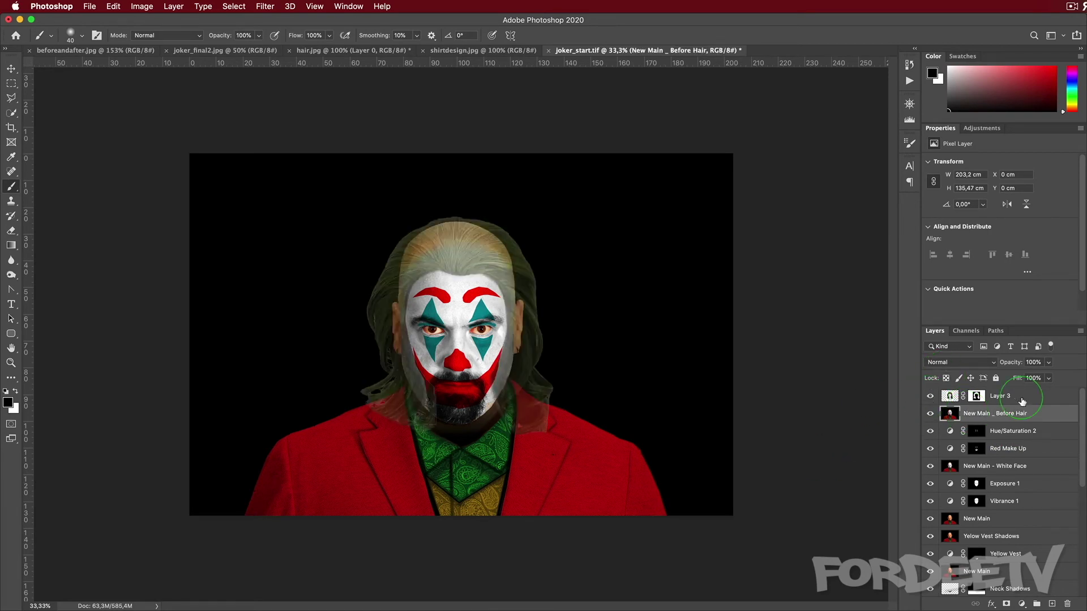
# - Open the wig layer in Liquify at 50% zoom with the New Main _ Before Hair backdrop behind it at 38% opacity
pyautogui.click(1002, 396)
pyautogui.click(265, 6)
pyautogui.click(278, 99)
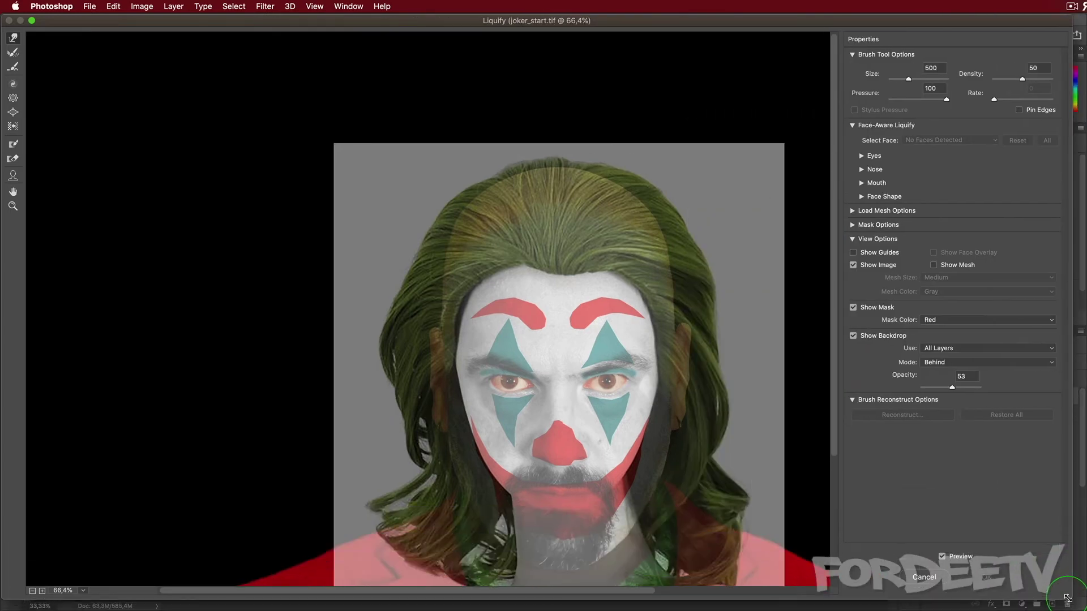
pyautogui.click(83, 591)
pyautogui.click(105, 603)
pyautogui.click(944, 348)
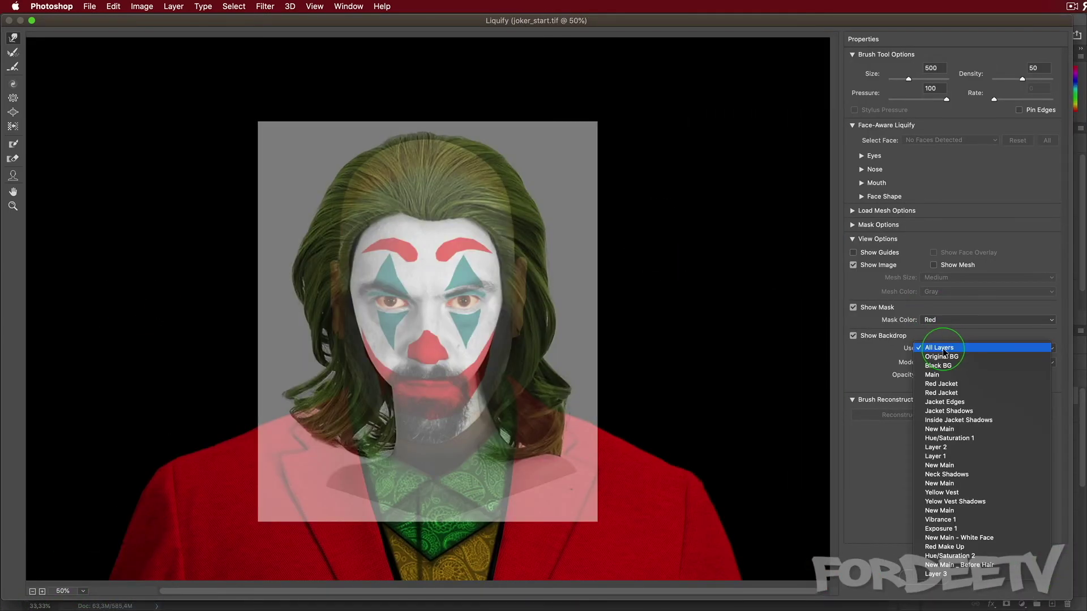
pyautogui.click(946, 565)
pyautogui.click(942, 362)
pyautogui.click(842, 417)
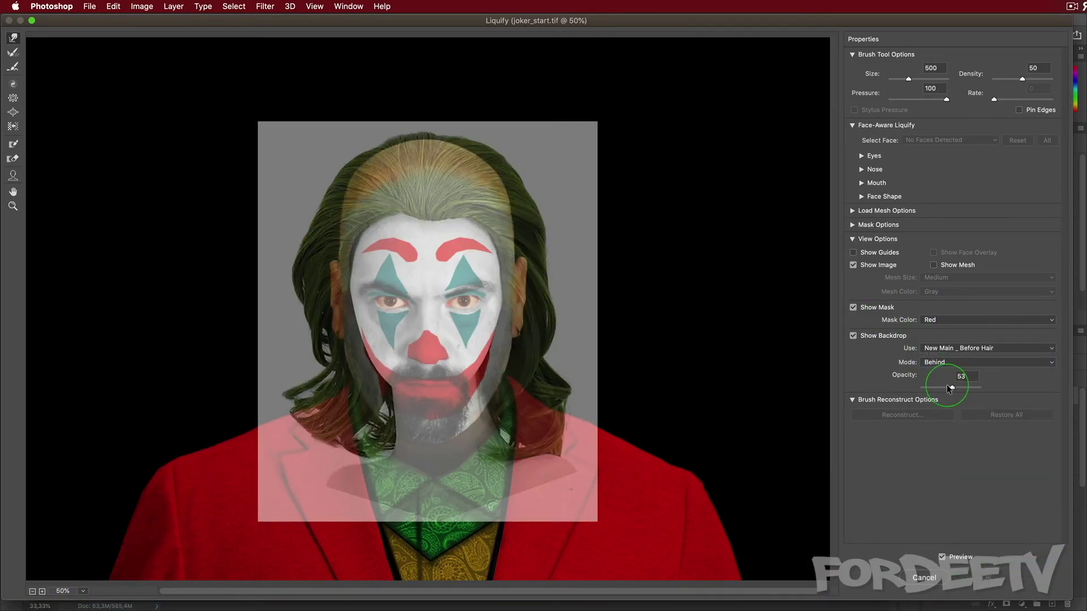
pyautogui.moveTo(949, 388)
pyautogui.mouseDown()
pyautogui.moveTo(1007, 392)
pyautogui.moveTo(943, 389)
pyautogui.mouseUp()
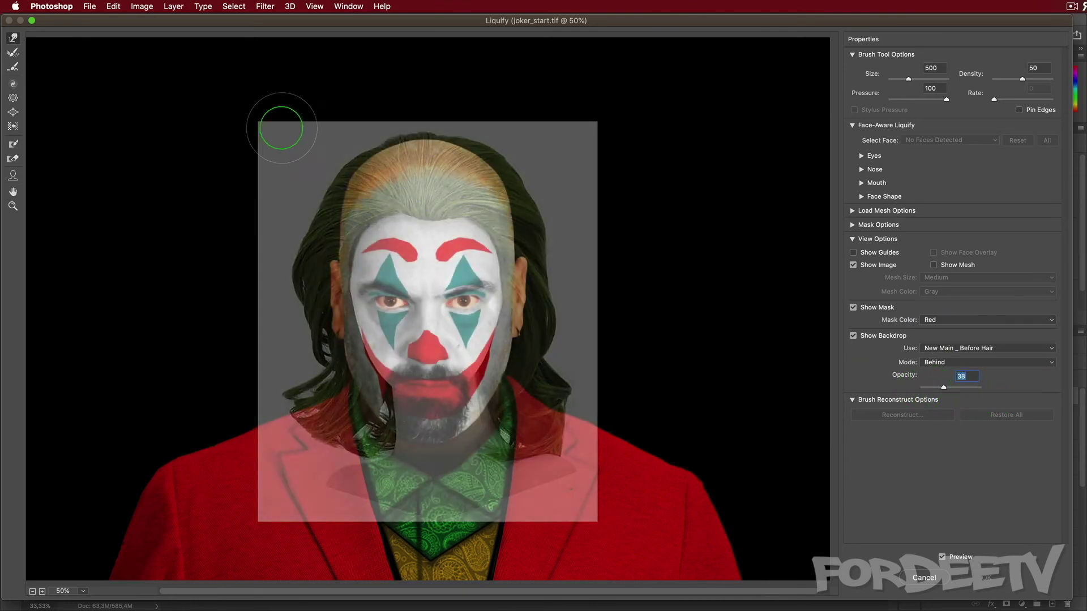
# - Warp the wig's upper left edge slightly outward and pull the lower left inner strands off the beard with a 700 brush
pyautogui.moveTo(386, 164); pyautogui.dragTo(380, 158)
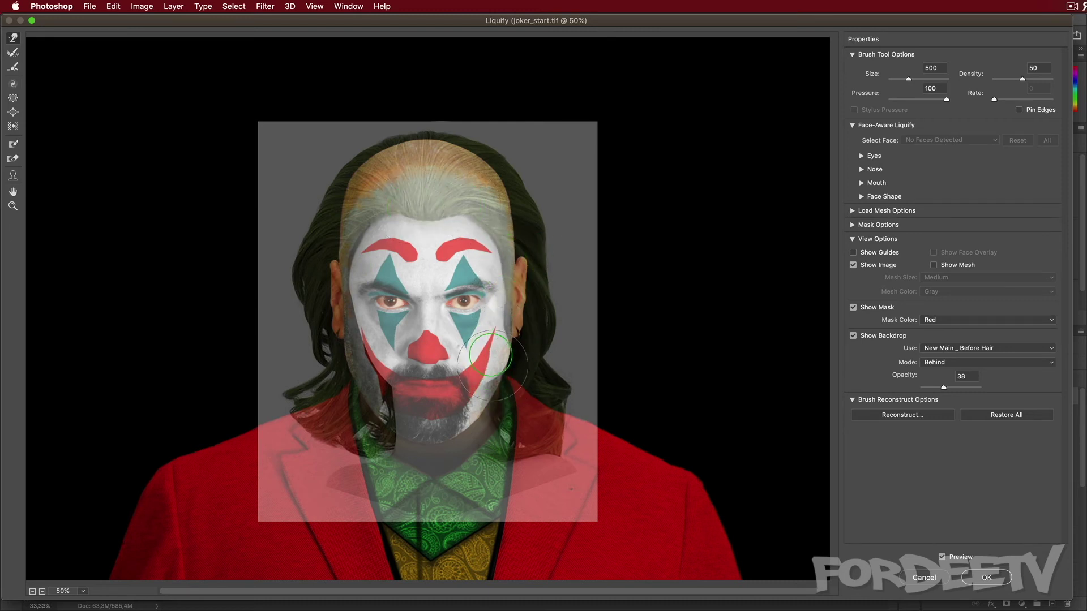
pyautogui.press(']')
pyautogui.press(']')
pyautogui.press(']')
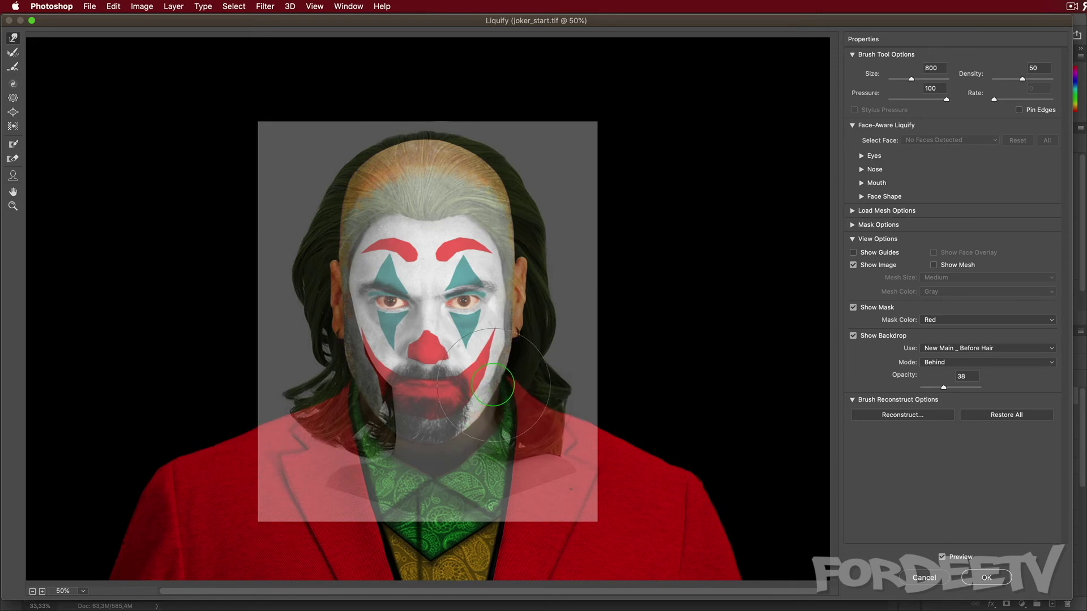
pyautogui.press('[')
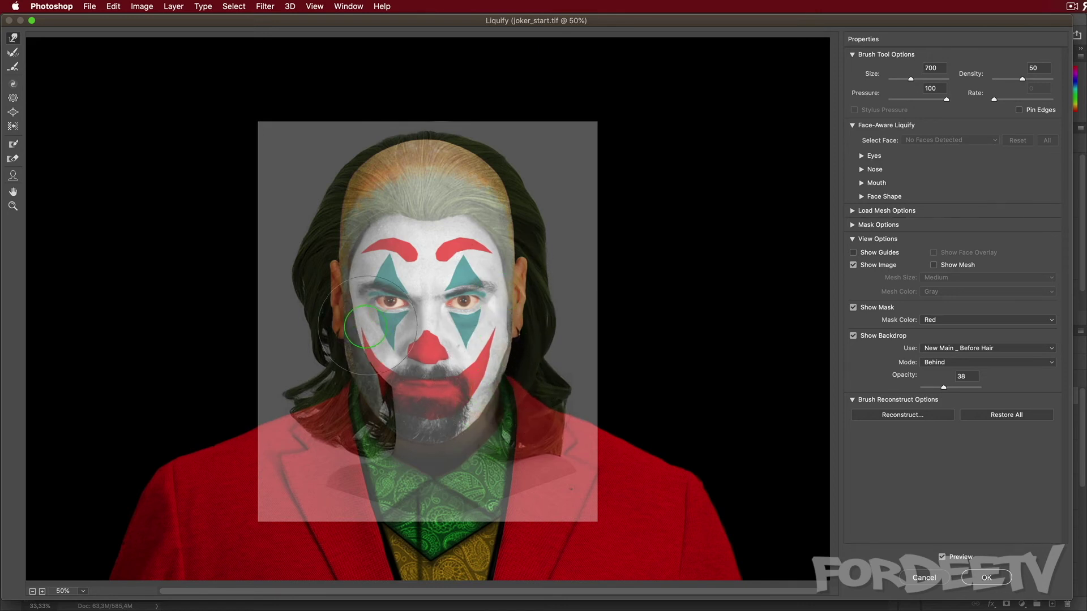
pyautogui.moveTo(367, 325)
pyautogui.mouseDown()
pyautogui.moveTo(364, 398)
pyautogui.moveTo(342, 378)
pyautogui.mouseUp()
pyautogui.press('super+z')
pyautogui.moveTo(388, 429); pyautogui.dragTo(363, 396)
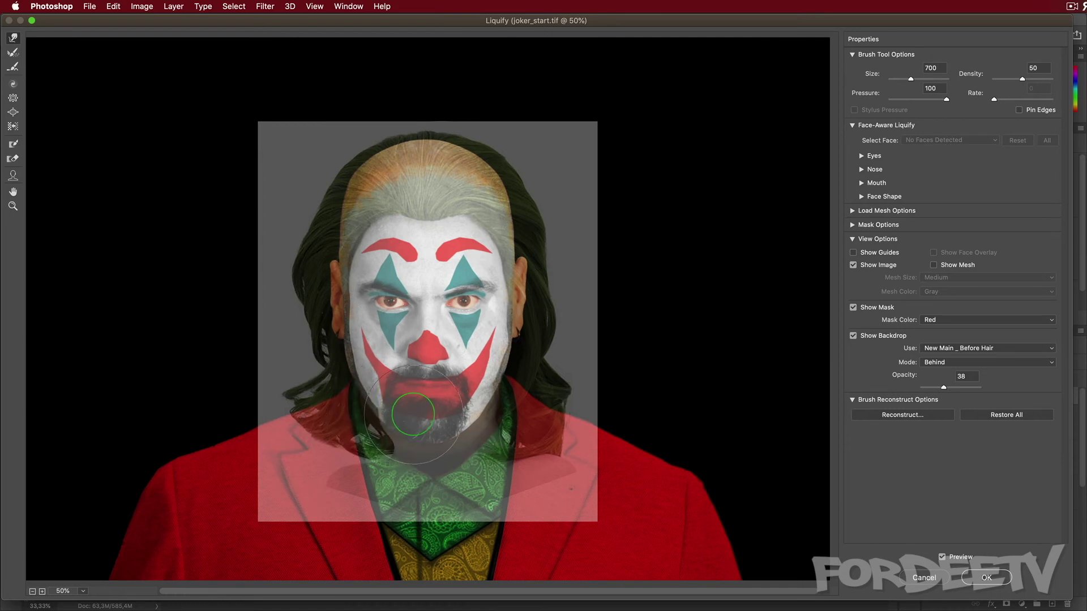
# - Push the wig's lower left curls down and outward over the jacket shoulder with a 700 brush
pyautogui.press(']')
pyautogui.press(']')
pyautogui.press(']')
pyautogui.press(']')
pyautogui.press(']')
pyautogui.press('[')
pyautogui.moveTo(289, 407); pyautogui.dragTo(300, 411)
pyautogui.press('[')
pyautogui.press('[')
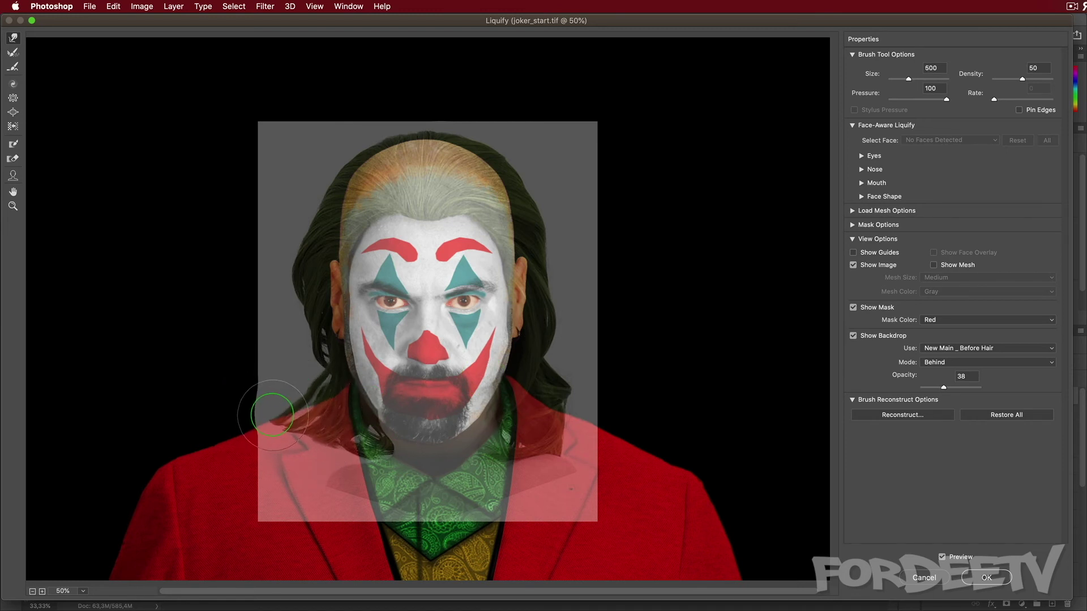
pyautogui.press(']')
pyautogui.press(']')
pyautogui.press(']')
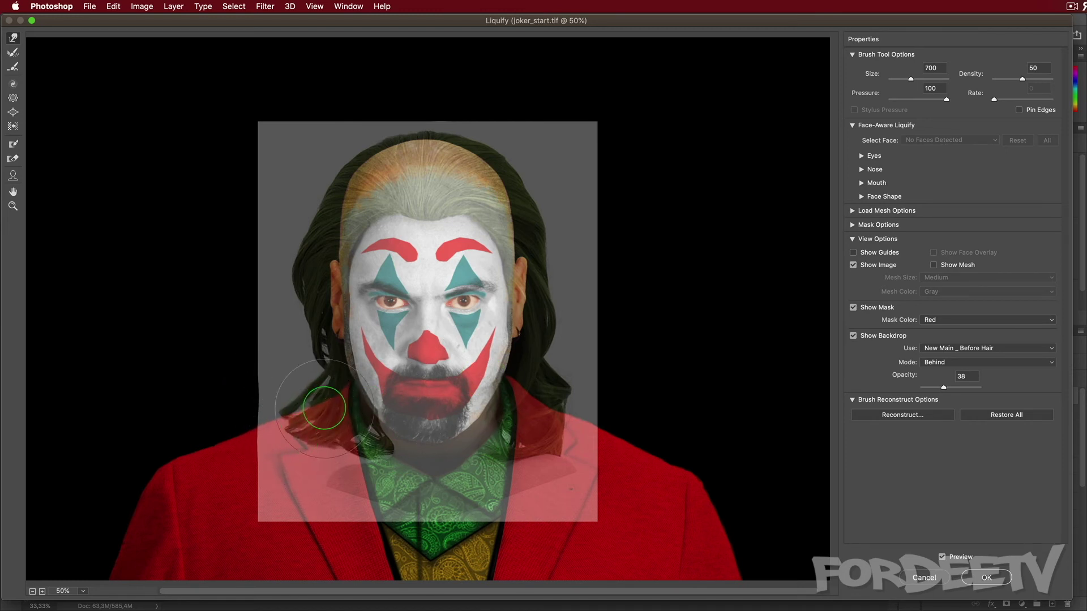
pyautogui.moveTo(316, 408); pyautogui.dragTo(275, 441)
# - Push the wig's lower right curls outward with a 900 brush and apply the Liquify changes
pyautogui.press(']')
pyautogui.press(']')
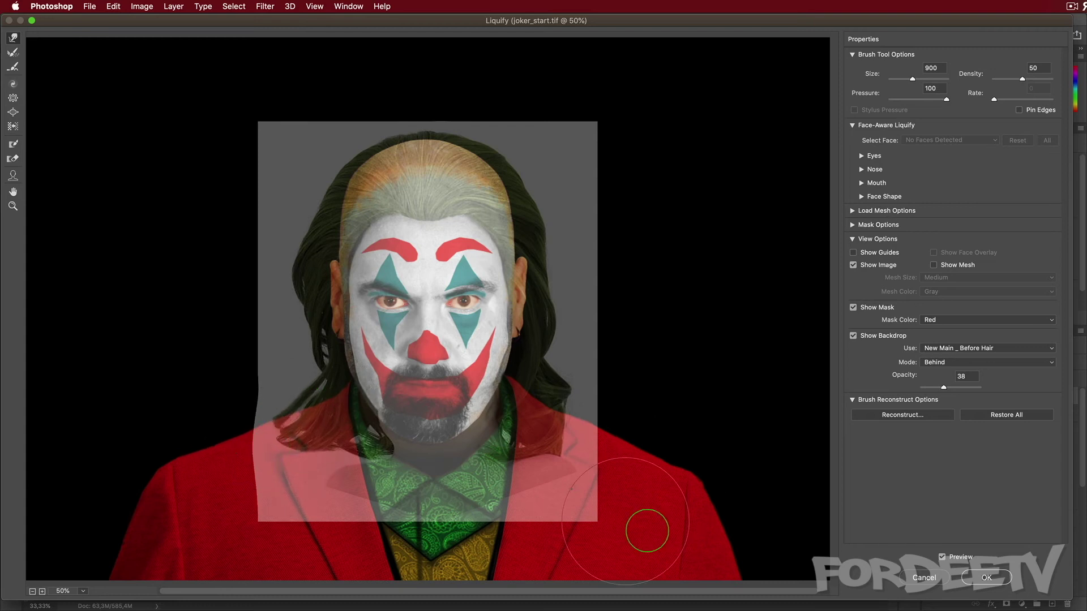
pyautogui.moveTo(568, 444); pyautogui.dragTo(581, 452)
pyautogui.click(986, 577)
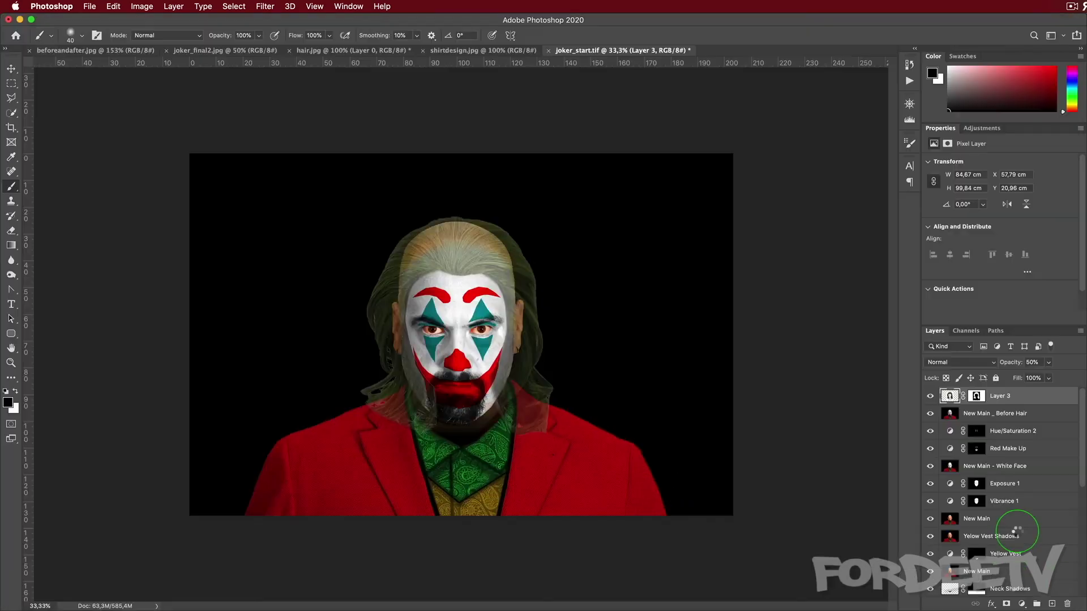
# - Lasso and delete the stray light fragments beside the wig over both jacket shoulders on Layer 3
pyautogui.keyDown('super'); pyautogui.click(948, 396); pyautogui.keyUp('super')
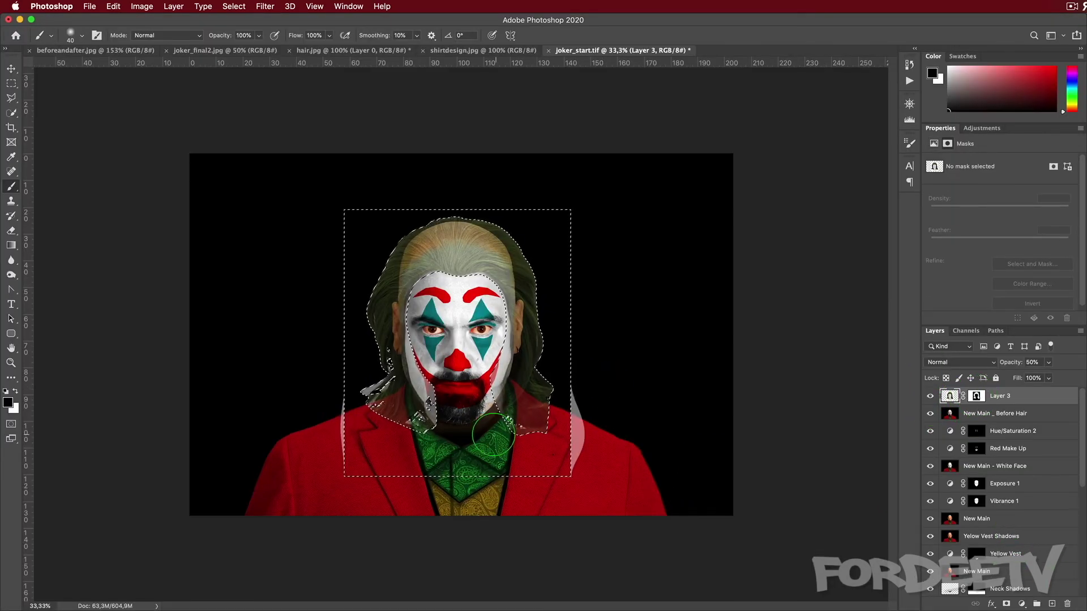
pyautogui.press('super+d')
pyautogui.press('l')
pyautogui.moveTo(555, 343)
pyautogui.mouseDown()
pyautogui.moveTo(551, 481)
pyautogui.moveTo(584, 502)
pyautogui.mouseUp()
pyautogui.doubleClick(682, 394)
pyautogui.press('Delete')
pyautogui.click(279, 352)
pyautogui.click(341, 371)
pyautogui.click(374, 487)
pyautogui.doubleClick(320, 485)
pyautogui.press('Delete')
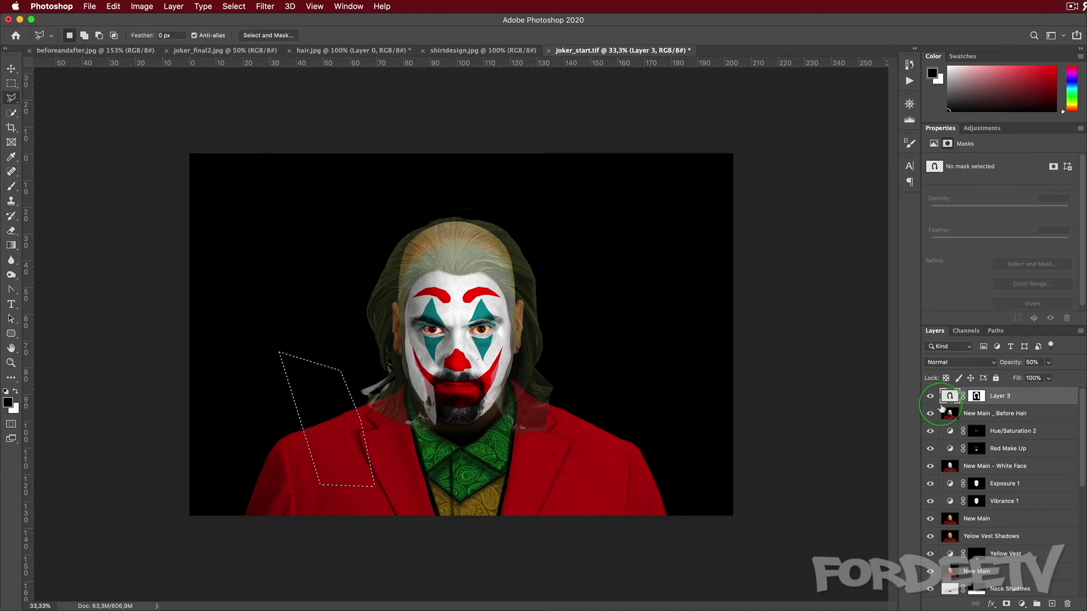
# - Raise the wig layer's opacity to 100% and delete a lassoed strip just above the top of the hair
pyautogui.moveTo(1010, 362); pyautogui.dragTo(1044, 362)
pyautogui.click(508, 196)
pyautogui.click(440, 194)
pyautogui.click(439, 209)
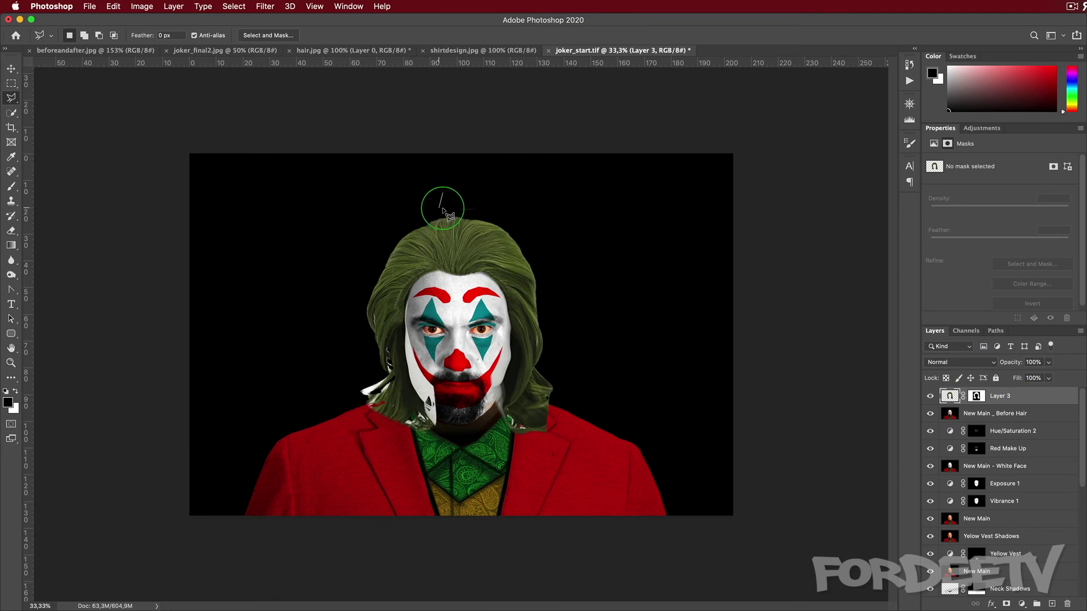
pyautogui.click(481, 215)
pyautogui.press('Delete')
pyautogui.press('super+d')
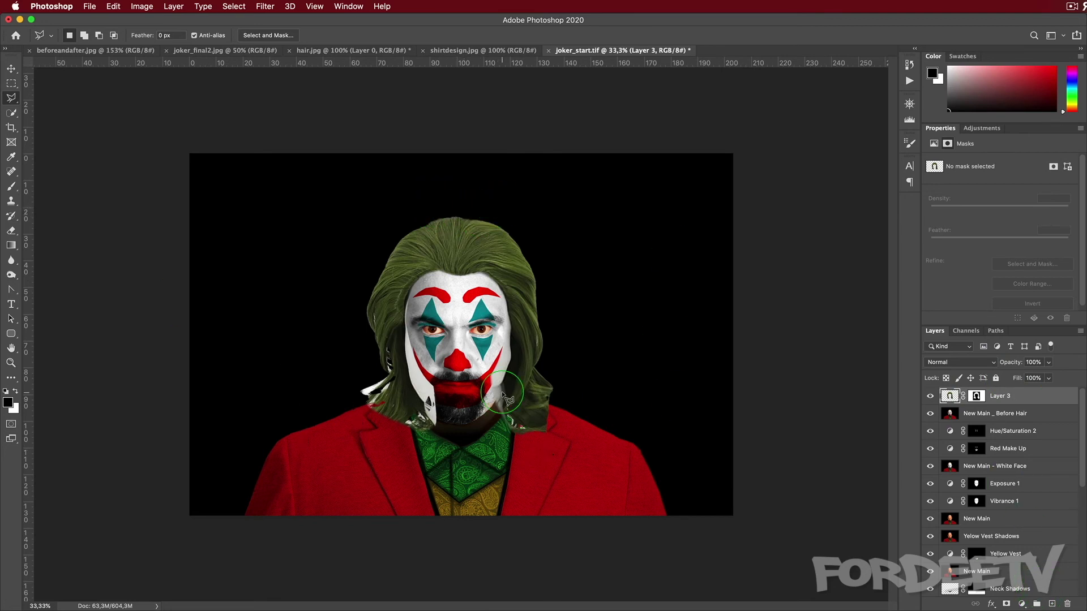
# - Try to select the white remnants around the wig with Color Range, sampling the light tone at fuzziness 15
pyautogui.click(232, 6)
pyautogui.click(255, 118)
pyautogui.click(422, 373)
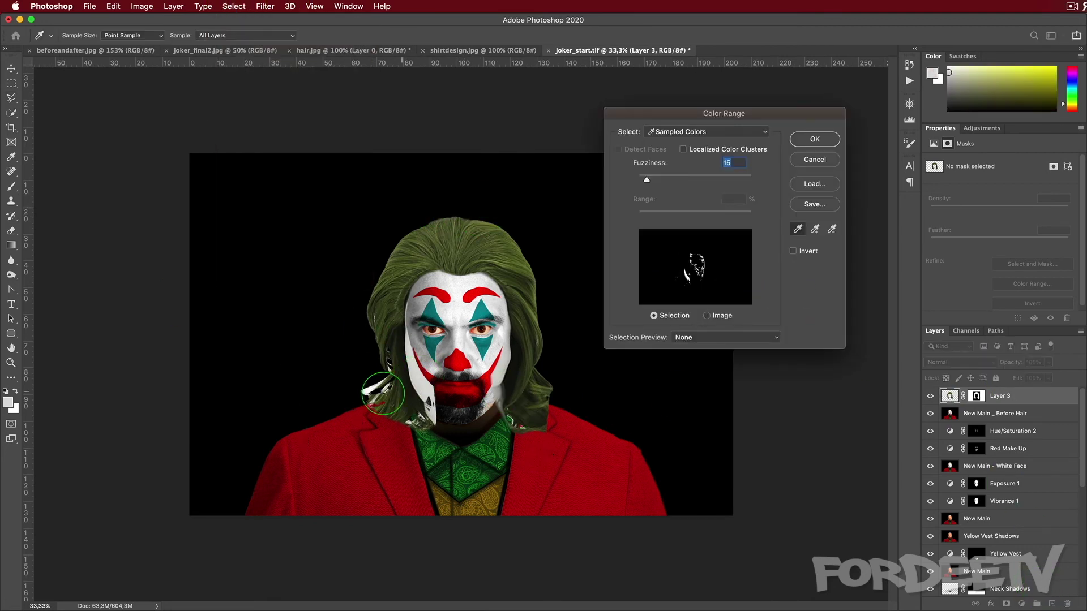
pyautogui.press('Return')
pyautogui.click(232, 6)
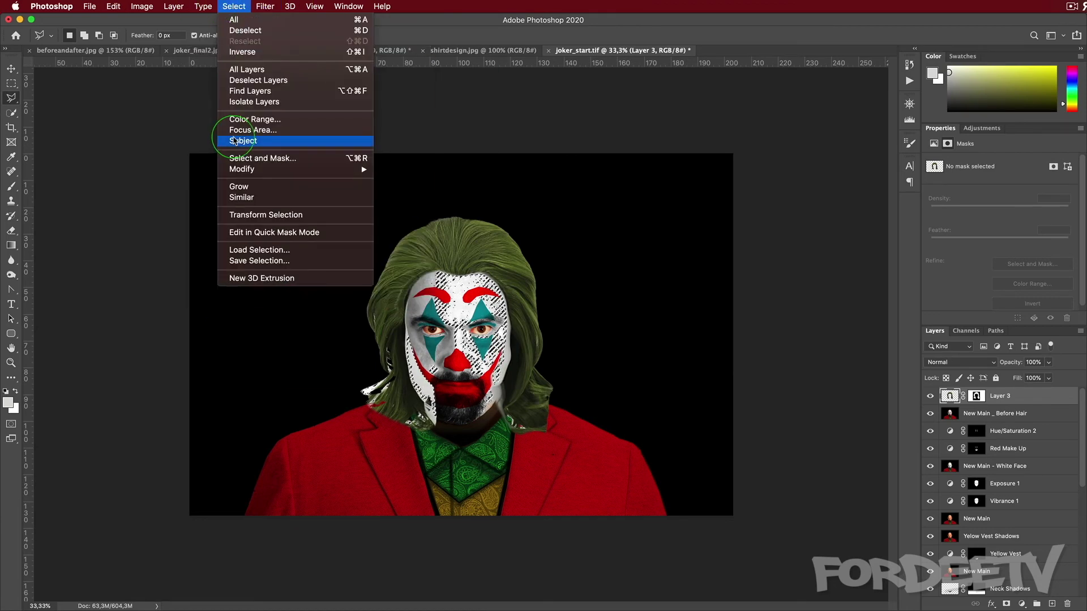
pyautogui.click(254, 118)
pyautogui.press('Return')
pyautogui.press('l')
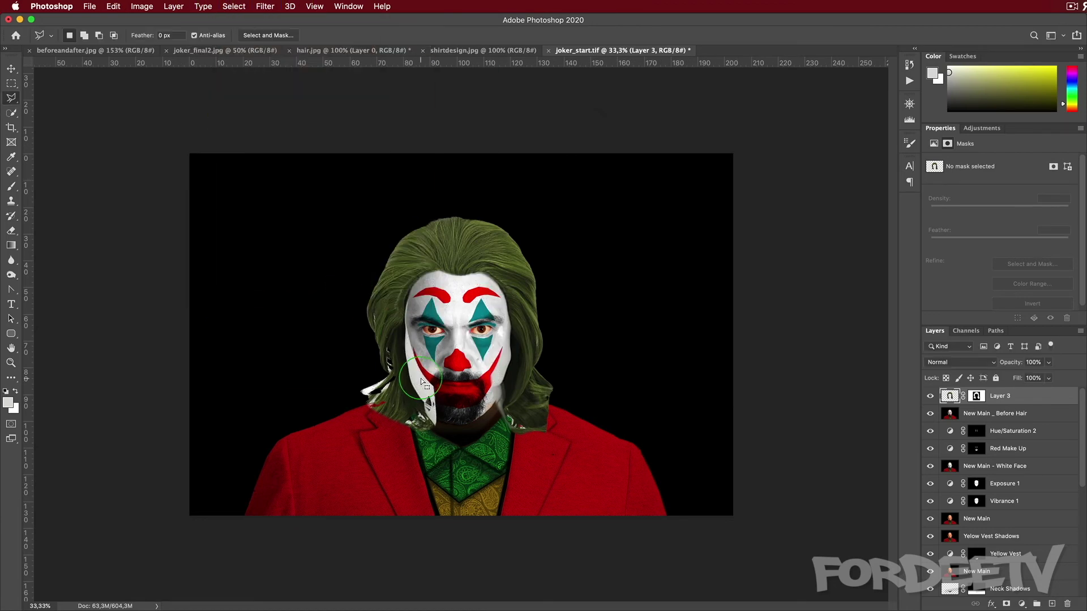
# - Select the white remnants with Color Range at fuzziness 129 and delete them from the wig layer
pyautogui.click(235, 6)
pyautogui.click(243, 116)
pyautogui.moveTo(686, 179); pyautogui.dragTo(706, 182)
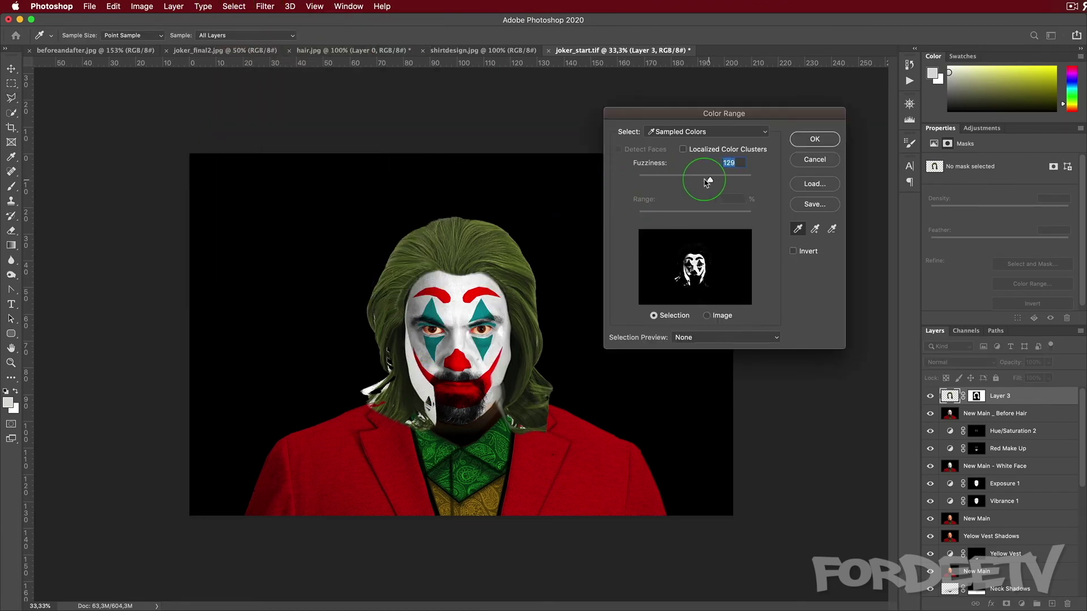
pyautogui.press('Return')
pyautogui.press('Delete')
pyautogui.press('super+d')
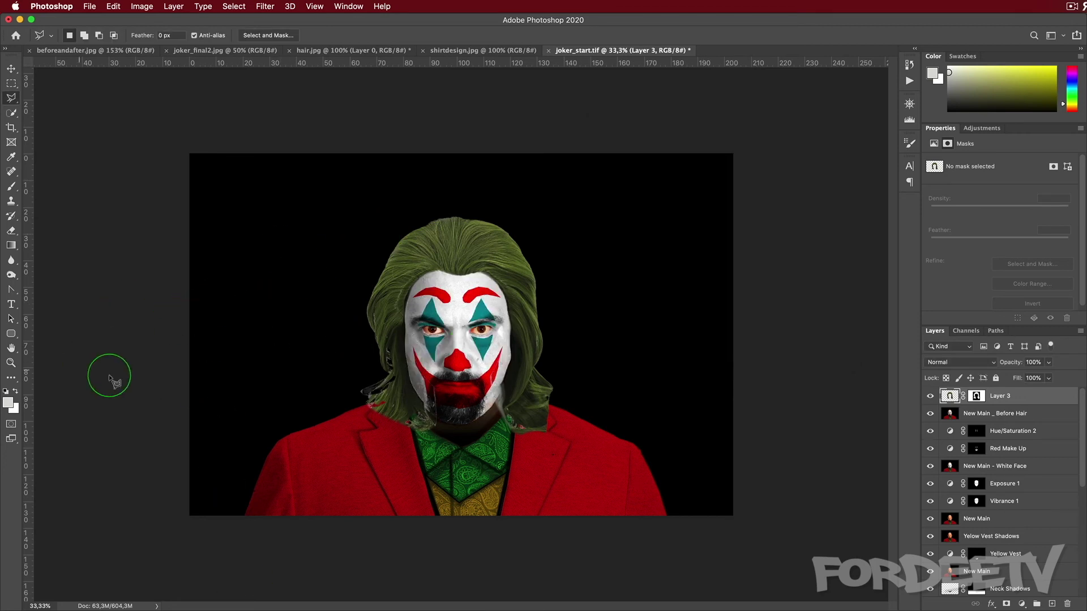
# - Quick-select both sides of the red jacket on New Main _ Before Hair and delete that area from the wig layer
pyautogui.click(930, 396)
pyautogui.click(11, 113)
pyautogui.moveTo(516, 388); pyautogui.dragTo(617, 482)
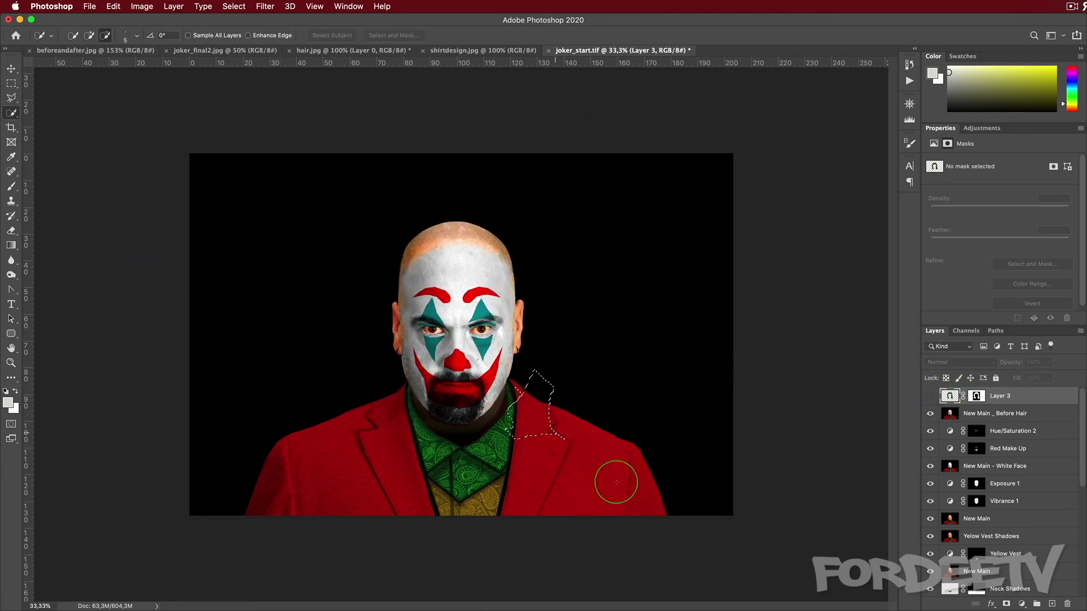
pyautogui.press('super+z')
pyautogui.click(997, 414)
pyautogui.moveTo(575, 404)
pyautogui.mouseDown()
pyautogui.moveTo(475, 422)
pyautogui.moveTo(513, 392)
pyautogui.moveTo(438, 467)
pyautogui.mouseUp()
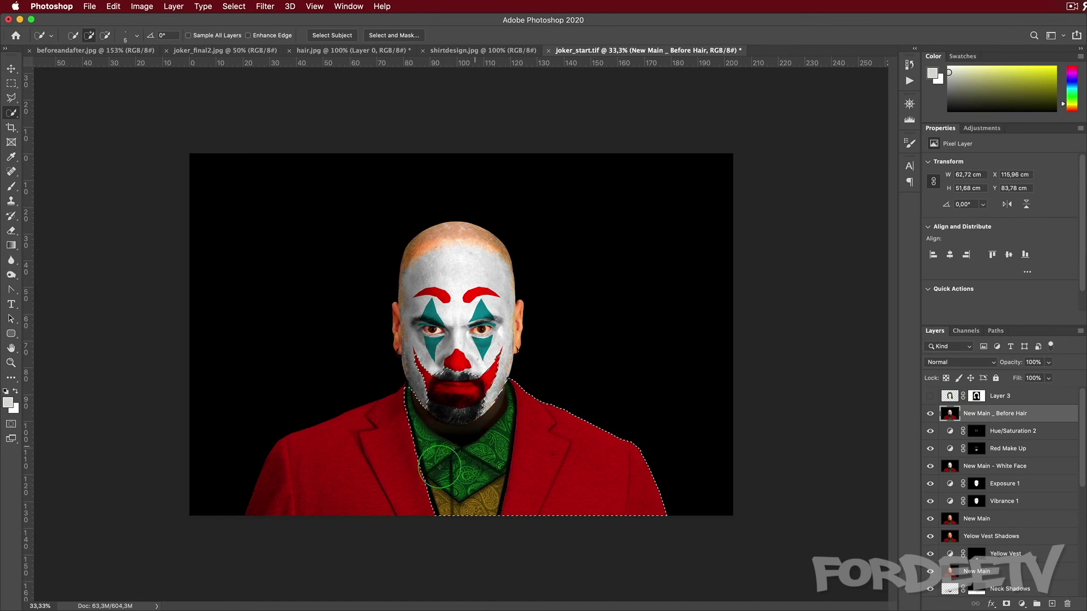
pyautogui.moveTo(398, 401); pyautogui.dragTo(297, 459)
pyautogui.click(930, 396)
pyautogui.click(951, 396)
pyautogui.press('Delete')
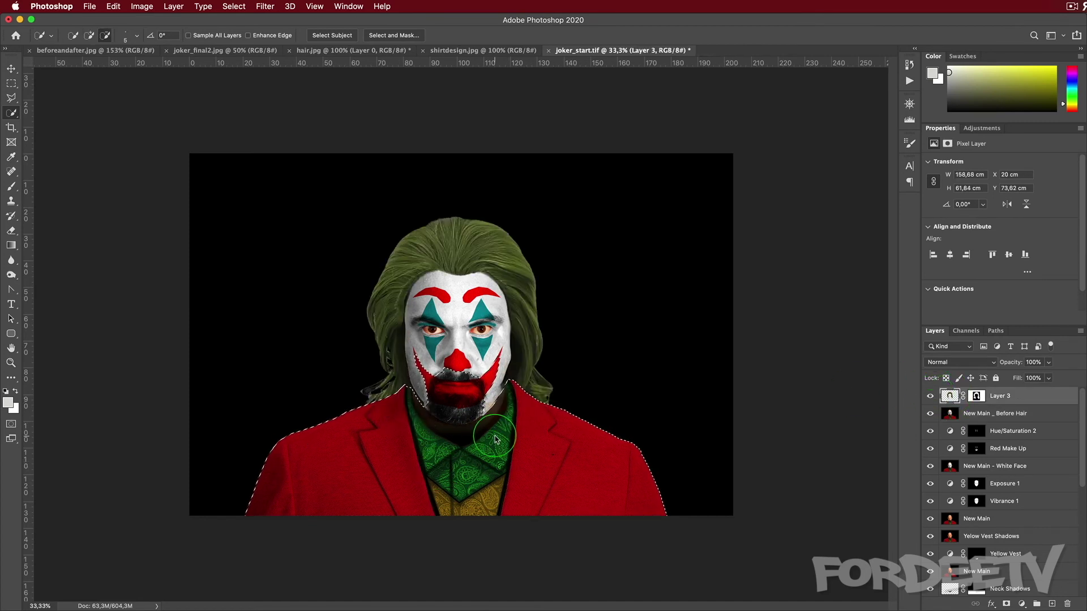
pyautogui.press('super+d')
# - Merge the wig layer and its mask with a new blank layer and rename the result Green Hair
pyautogui.click(1052, 604)
pyautogui.press('super+z')
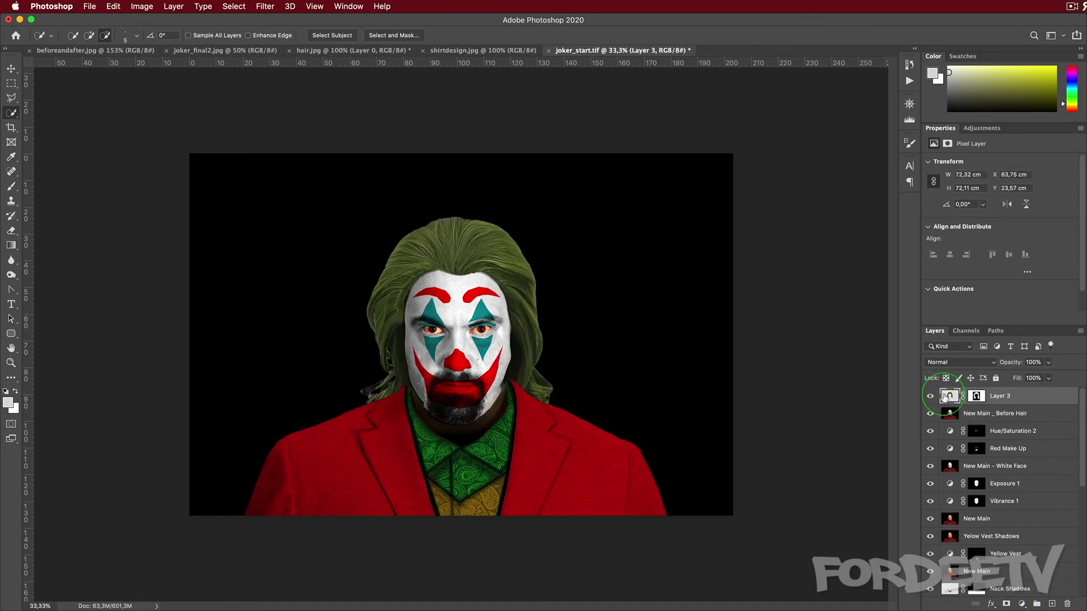
pyautogui.click(1052, 603)
pyautogui.press('super+e')
pyautogui.press('Return')
pyautogui.doubleClick(974, 396)
# - Duplicate the Green Hair layer and set the copy's blend mode to Multiply
pyautogui.press('super+j')
pyautogui.click(957, 363)
pyautogui.click(945, 371)
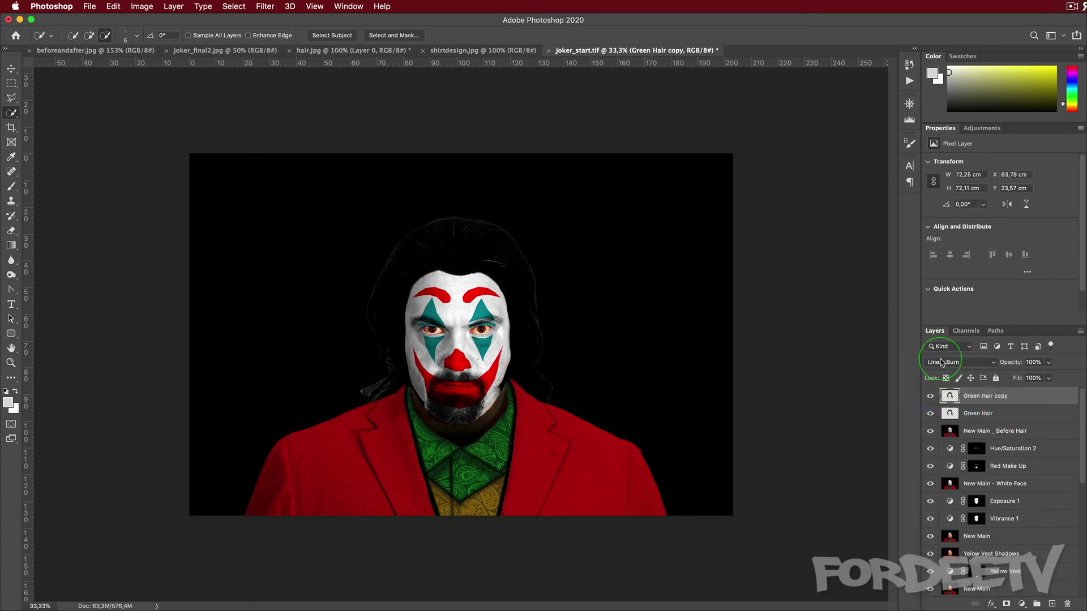
pyautogui.click(942, 362)
pyautogui.click(940, 345)
# - Duplicate the Multiply hair copy and try Pin Light blending on the duplicate, comparing it shown and hidden
pyautogui.press('super+j')
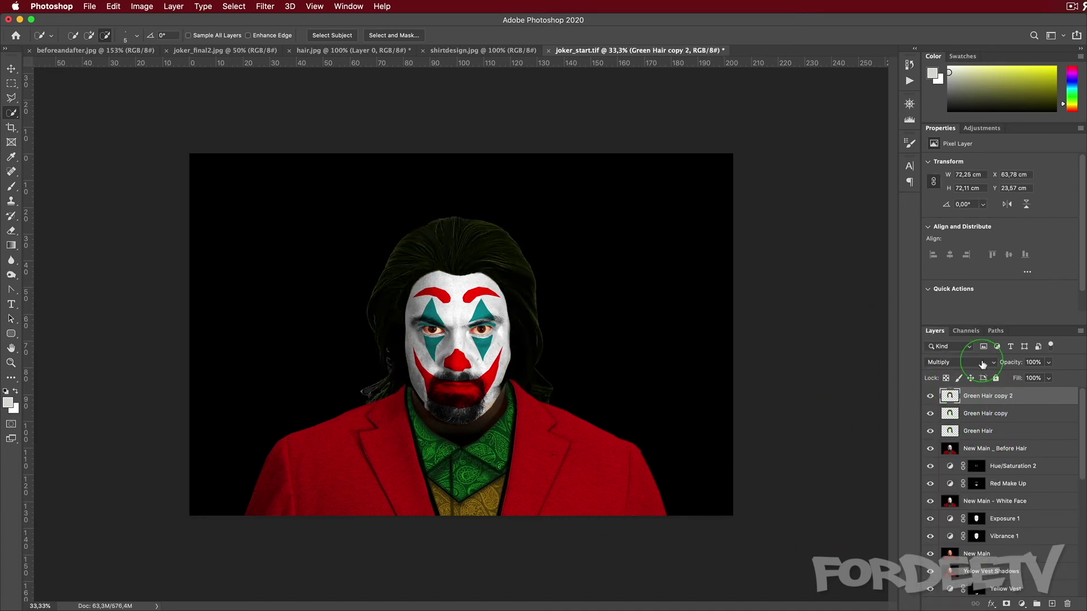
pyautogui.click(957, 362)
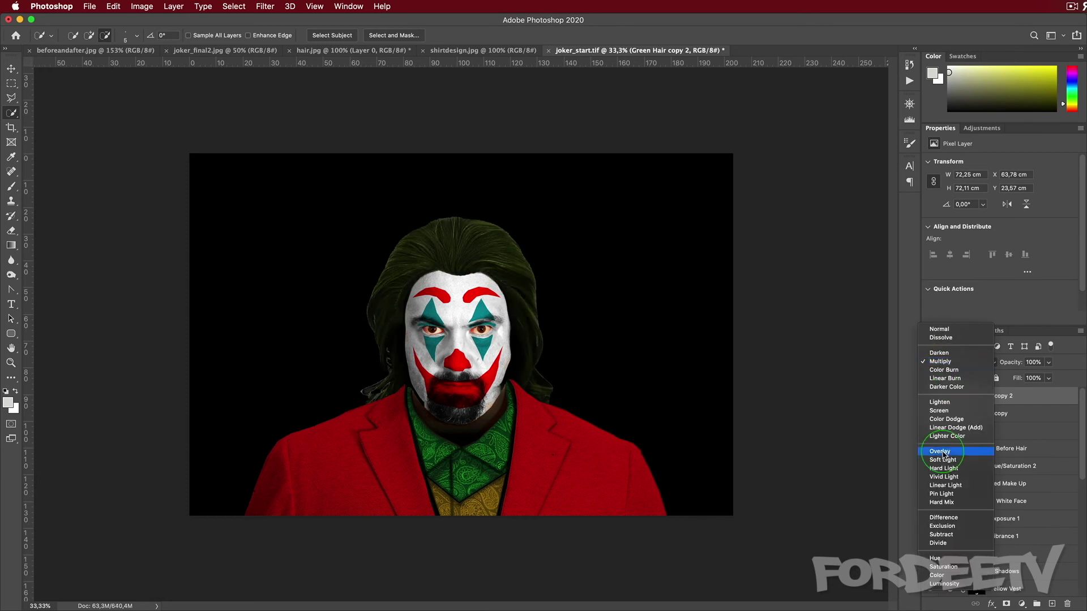
pyautogui.click(941, 493)
pyautogui.click(930, 398)
pyautogui.click(930, 397)
pyautogui.click(930, 397)
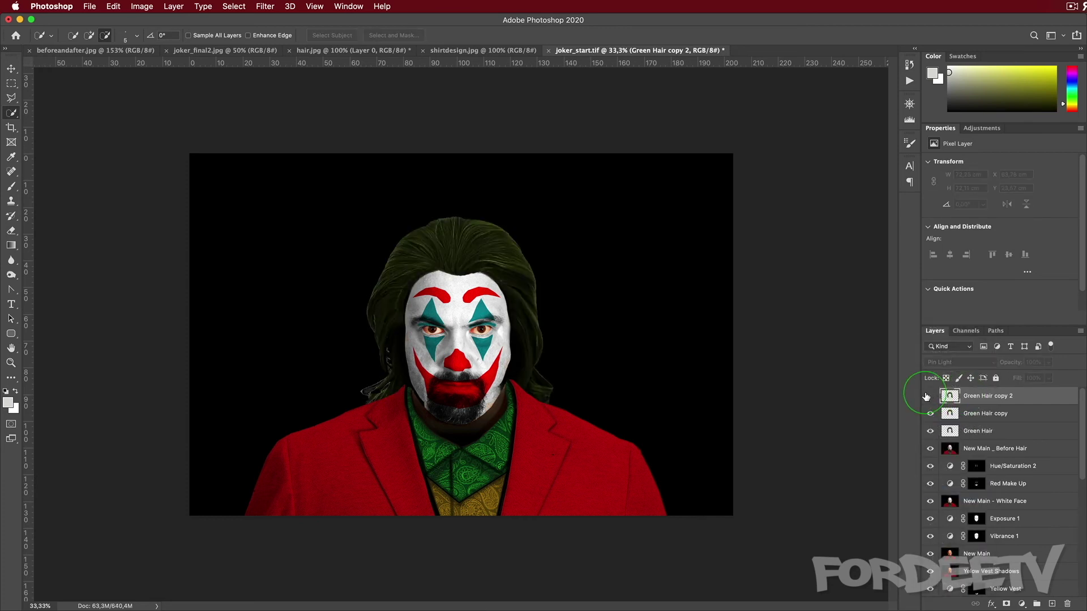
pyautogui.click(929, 396)
# - Set Green Hair copy 2 to Overlay blending and compare the hair with that layer hidden and shown
pyautogui.click(937, 363)
pyautogui.click(938, 220)
pyautogui.click(940, 362)
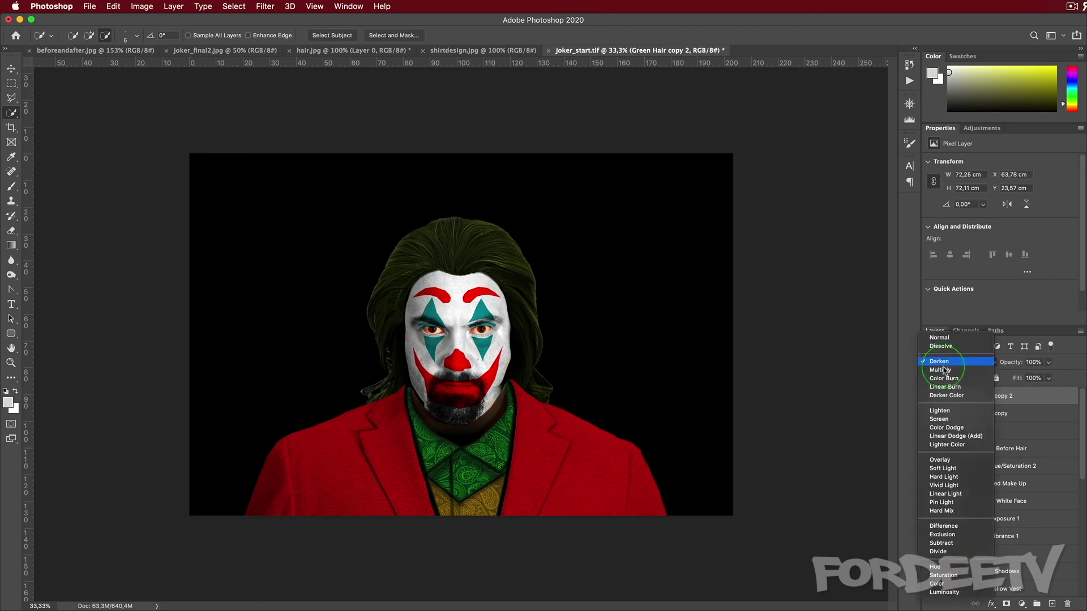
pyautogui.click(939, 460)
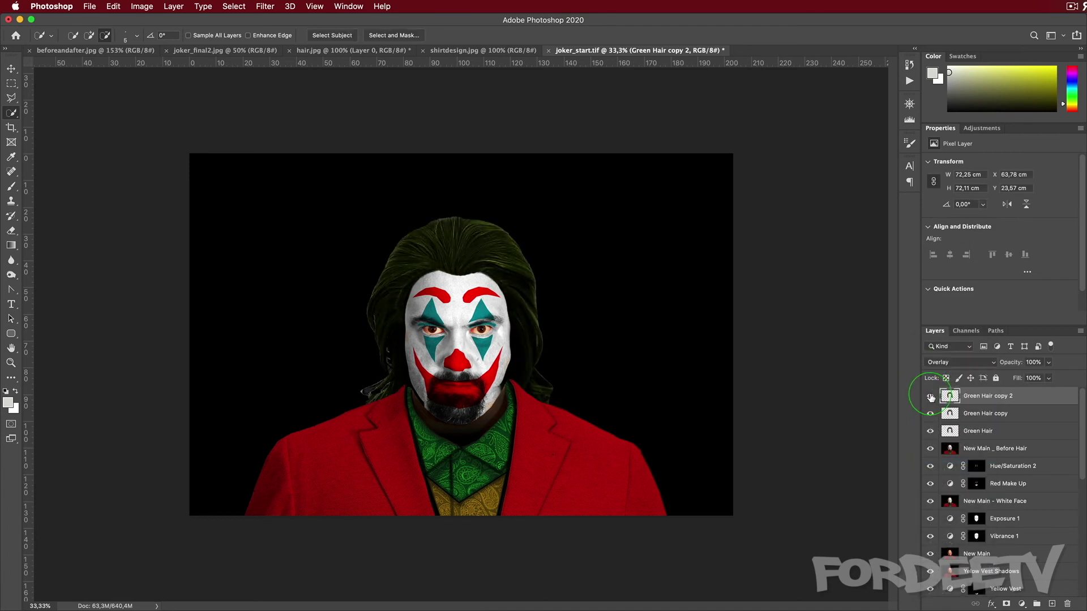
pyautogui.click(930, 397)
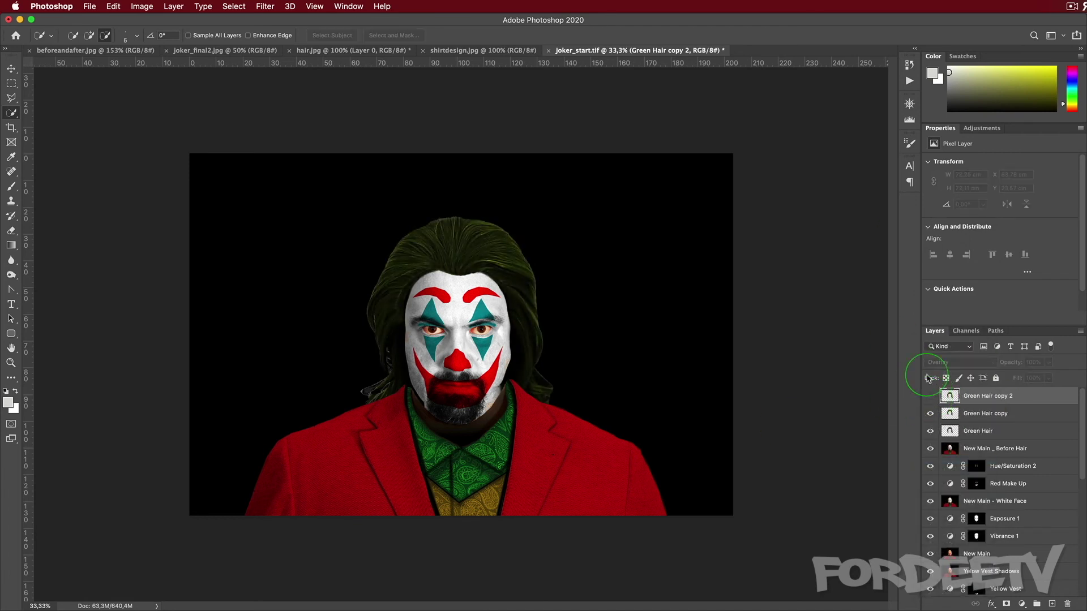
pyautogui.click(929, 397)
# - Lower Green Hair copy 2 to 75% opacity and select all three Green Hair layers
pyautogui.doubleClick(1030, 362)
pyautogui.write('75')
pyautogui.press('Return')
pyautogui.keyDown('shift'); pyautogui.click(978, 433); pyautogui.keyUp('shift')
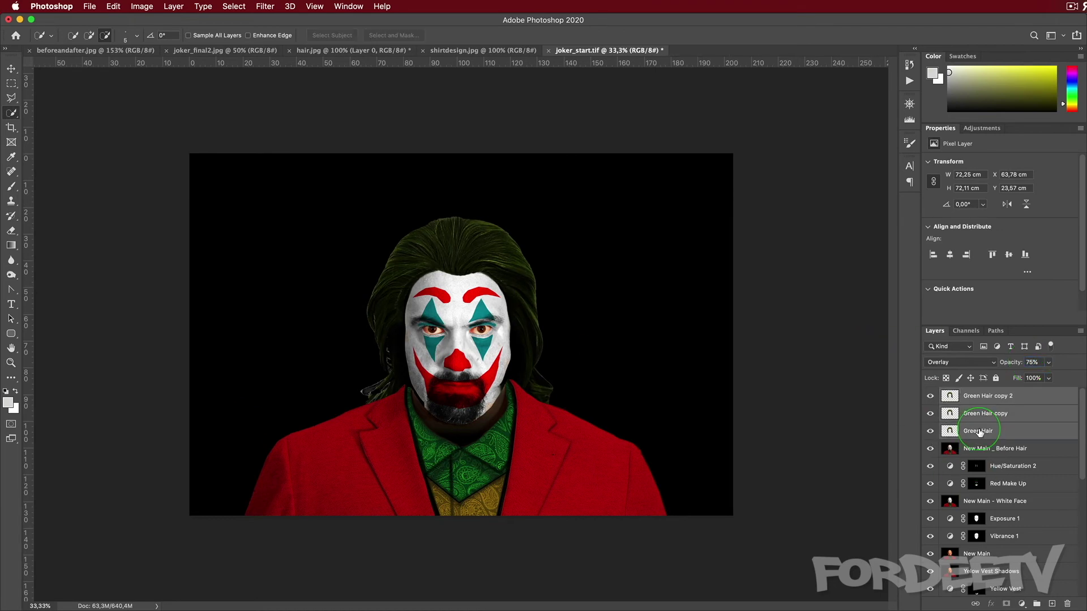
# - Merge the three selected Green Hair layers into one layer named Green Hair
pyautogui.press('super+e')
pyautogui.press('Return')
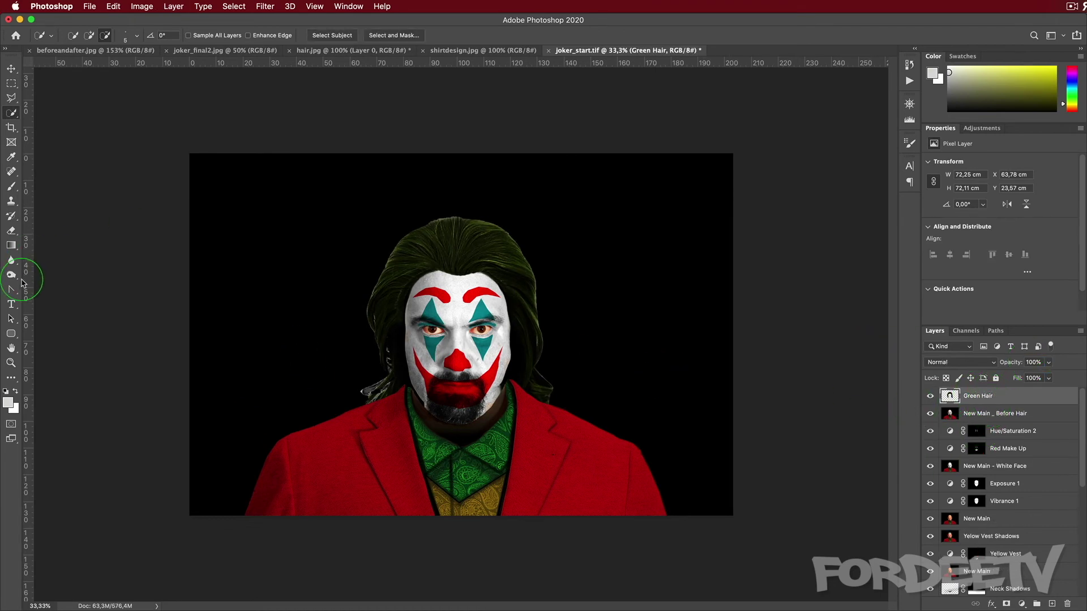
# - Add a new layer above Green Hair and brush black over the bright stray edges on the hair's left side
pyautogui.click(11, 275)
pyautogui.press('super+plus')
pyautogui.press('super+plus')
pyautogui.hscroll(-10, 315, 448)
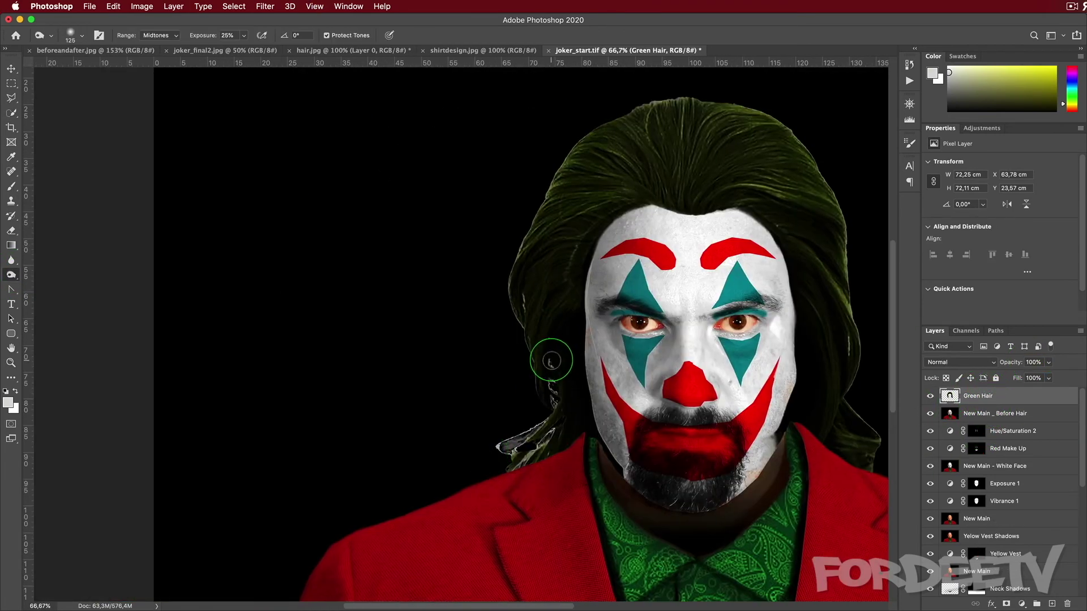
pyautogui.press('b')
pyautogui.press('d')
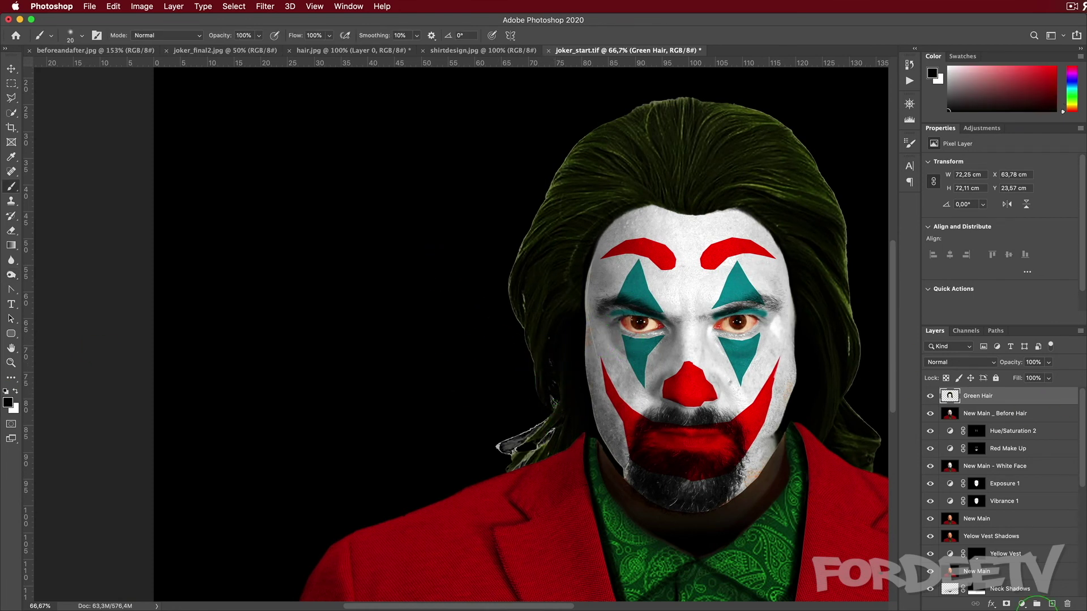
pyautogui.click(1052, 604)
pyautogui.moveTo(552, 406)
pyautogui.mouseDown()
pyautogui.moveTo(516, 437)
pyautogui.moveTo(493, 422)
pyautogui.mouseUp()
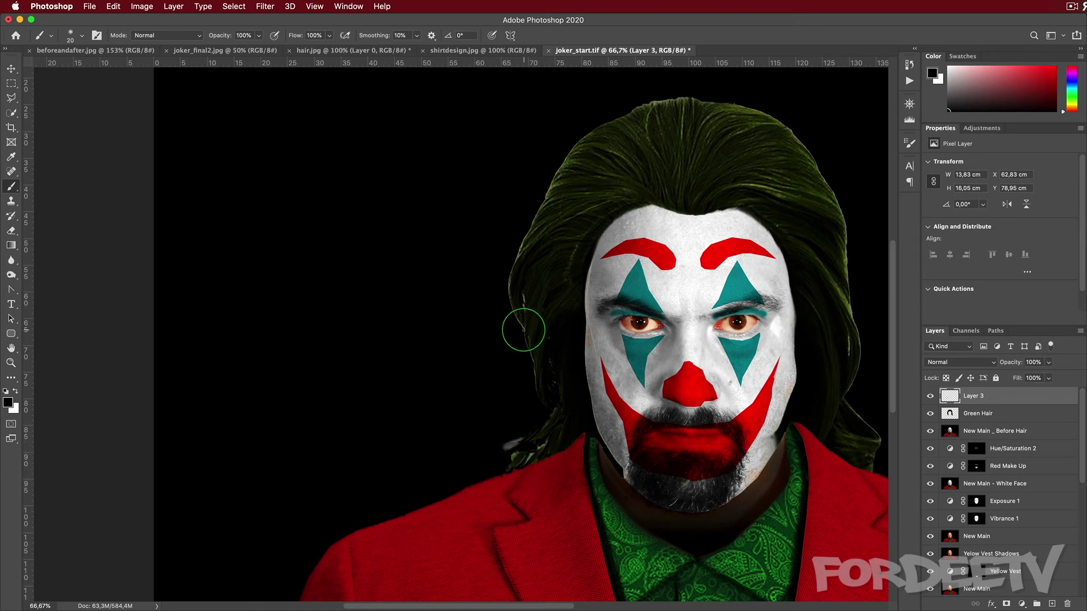
pyautogui.moveTo(533, 369); pyautogui.dragTo(502, 309)
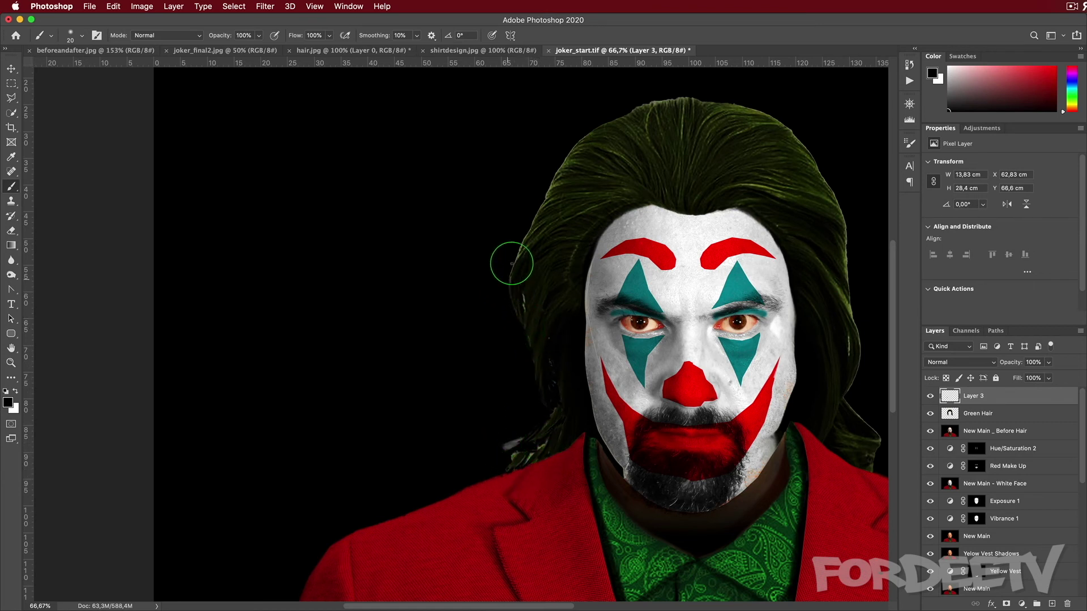
# - Load the Green Hair outline as a selection and turn it into a layer mask on Layer 3
pyautogui.hscroll(5, 623, 266)
pyautogui.scroll(3, 623, 266)
pyautogui.keyDown('super'); pyautogui.click(949, 413); pyautogui.keyUp('super')
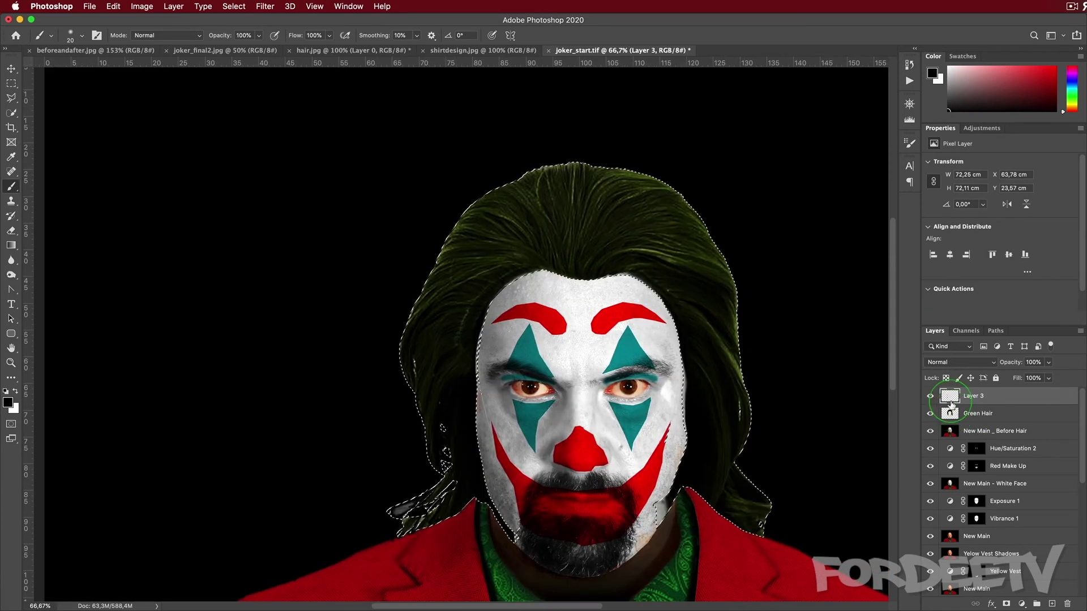
pyautogui.click(1005, 605)
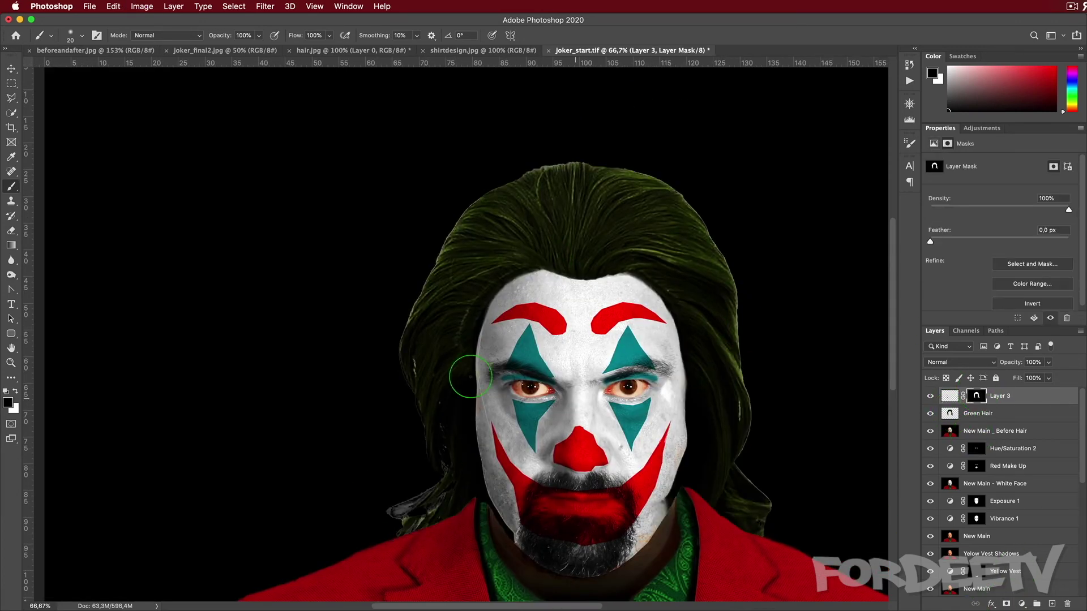
# - Load the Green Hair outline as a selection again and contract it by 10 pixels
pyautogui.keyDown('super'); pyautogui.click(949, 413); pyautogui.keyUp('super')
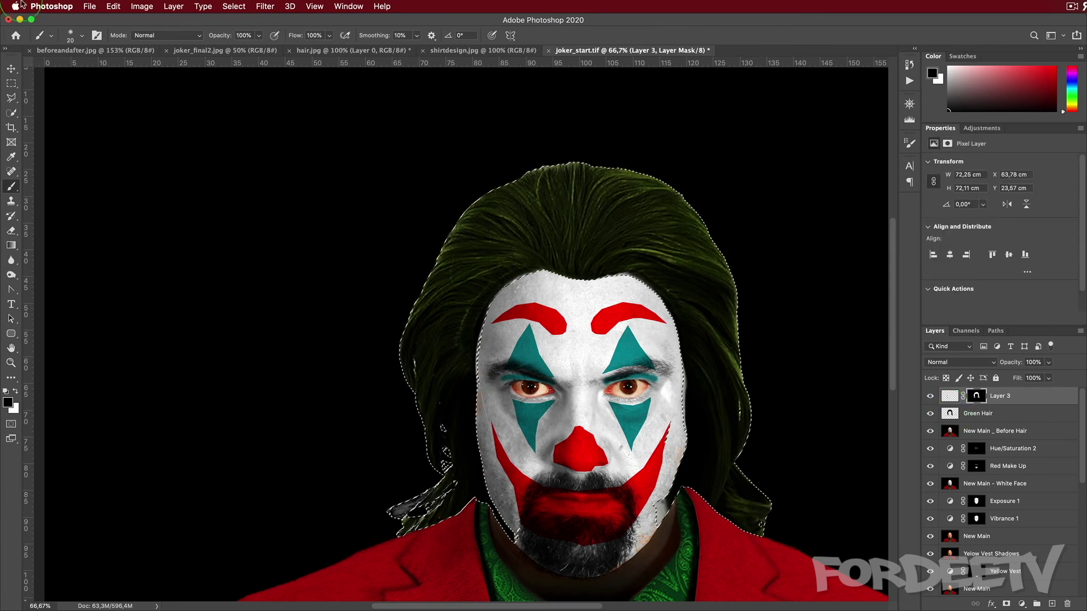
pyautogui.click(234, 6)
pyautogui.moveTo(266, 167)
pyautogui.click(405, 225)
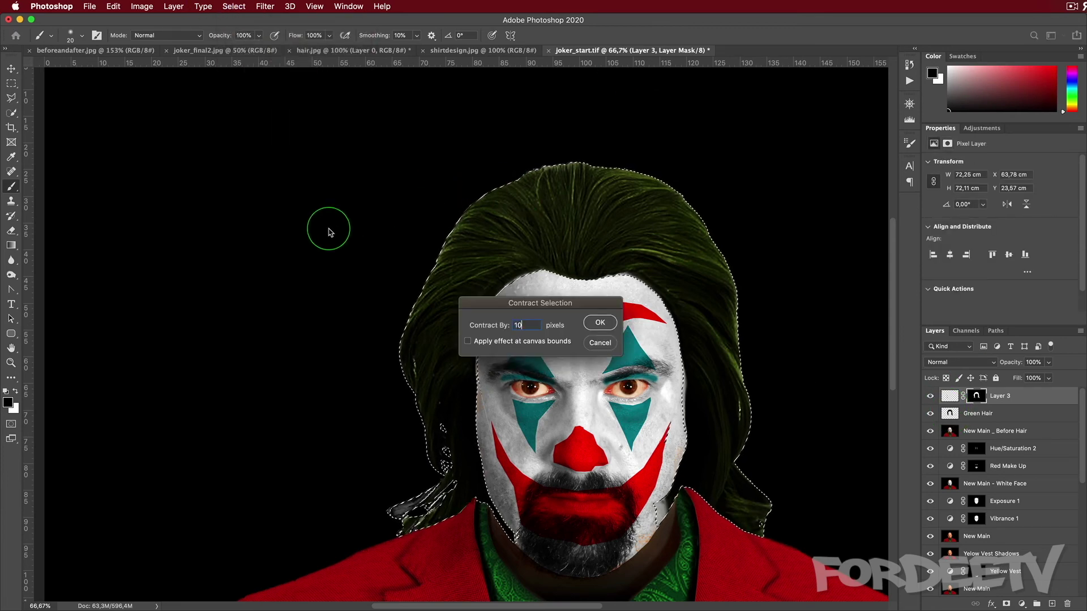
pyautogui.write('10')
pyautogui.press('Return')
# - Target Layer 3's pixels instead of its mask and set the brush opacity to 75%
pyautogui.click(948, 397)
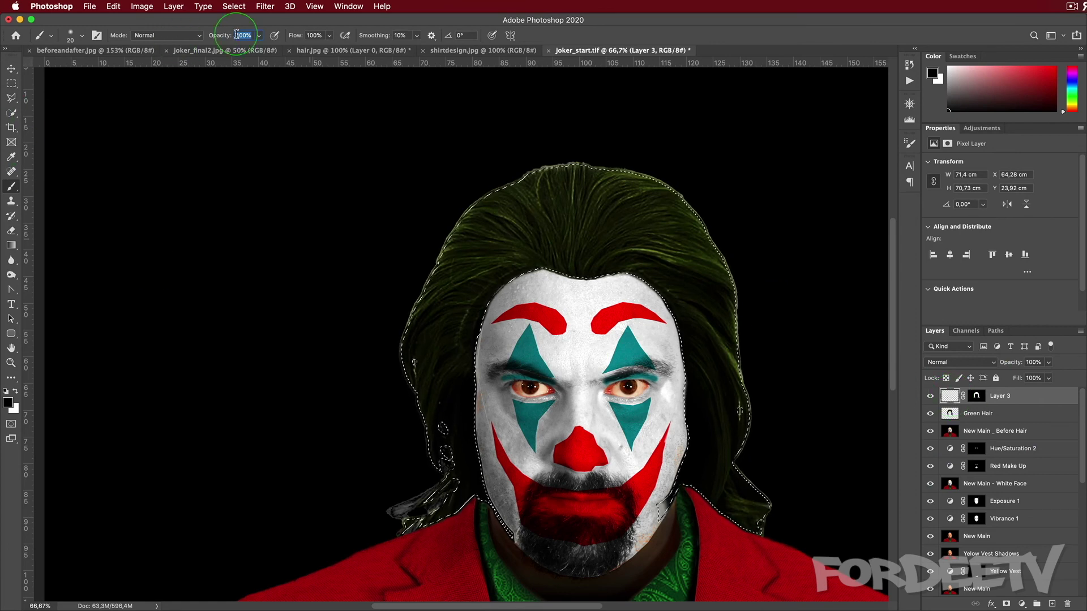
pyautogui.write('85')
pyautogui.press('Return')
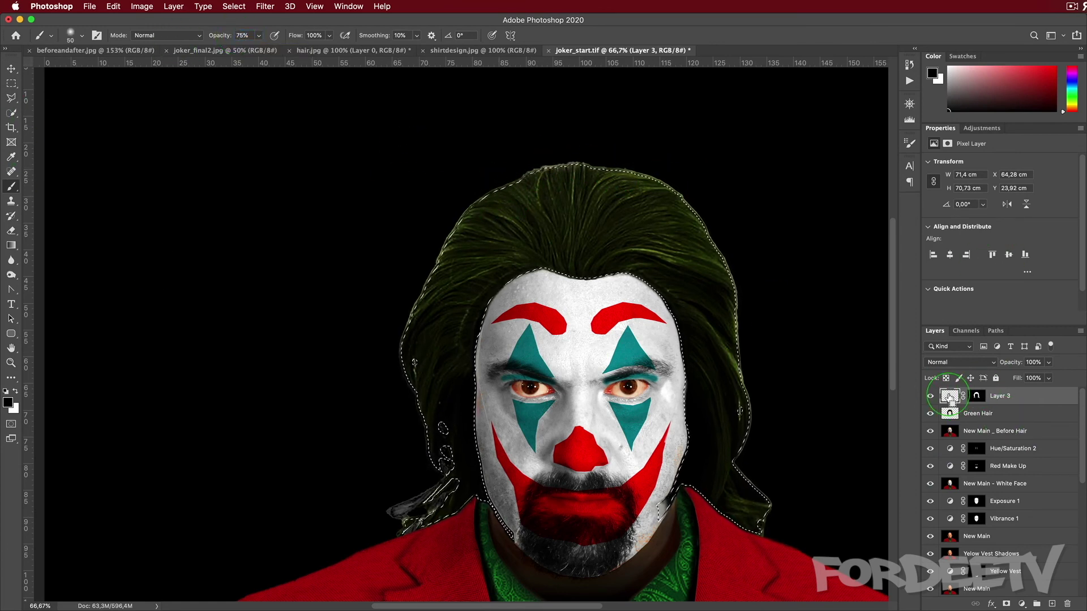
pyautogui.press('super+j')
pyautogui.press('super+z')
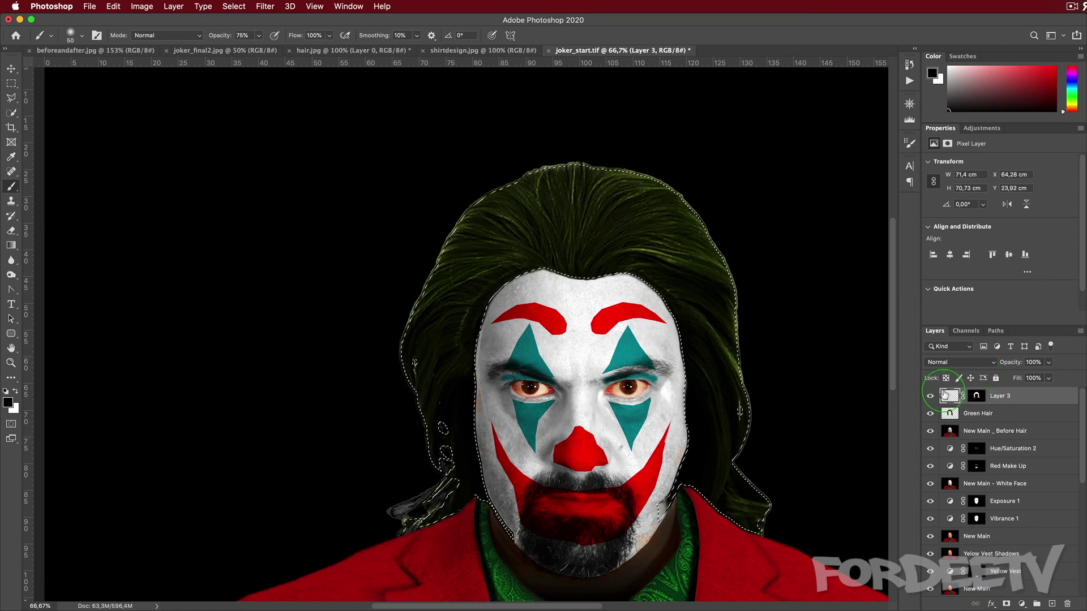
pyautogui.moveTo(943, 394); pyautogui.dragTo(1052, 603)
pyautogui.press('super+i')
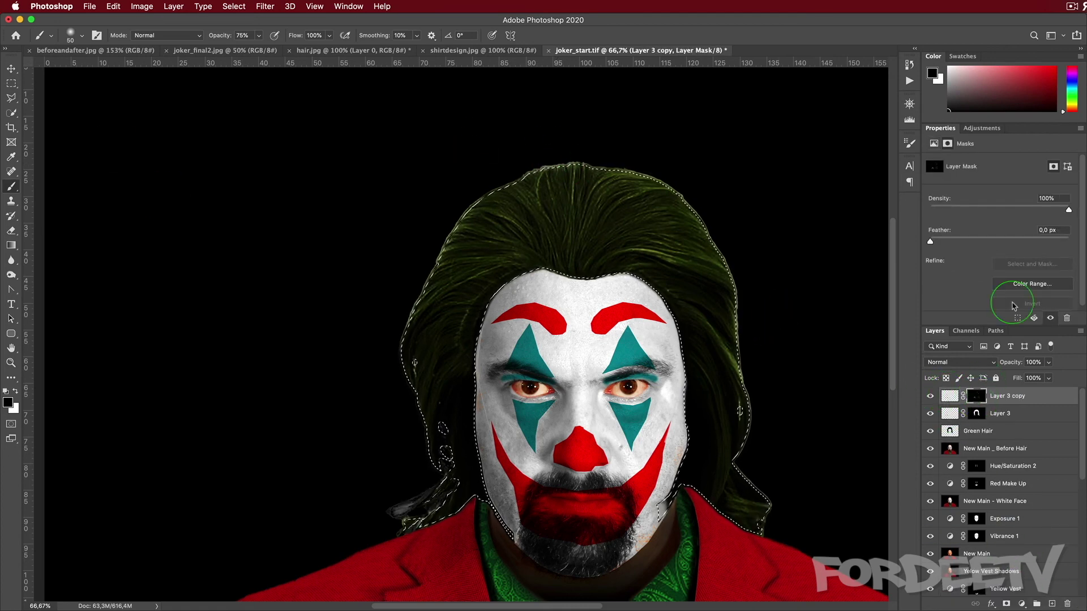
pyautogui.click(930, 414)
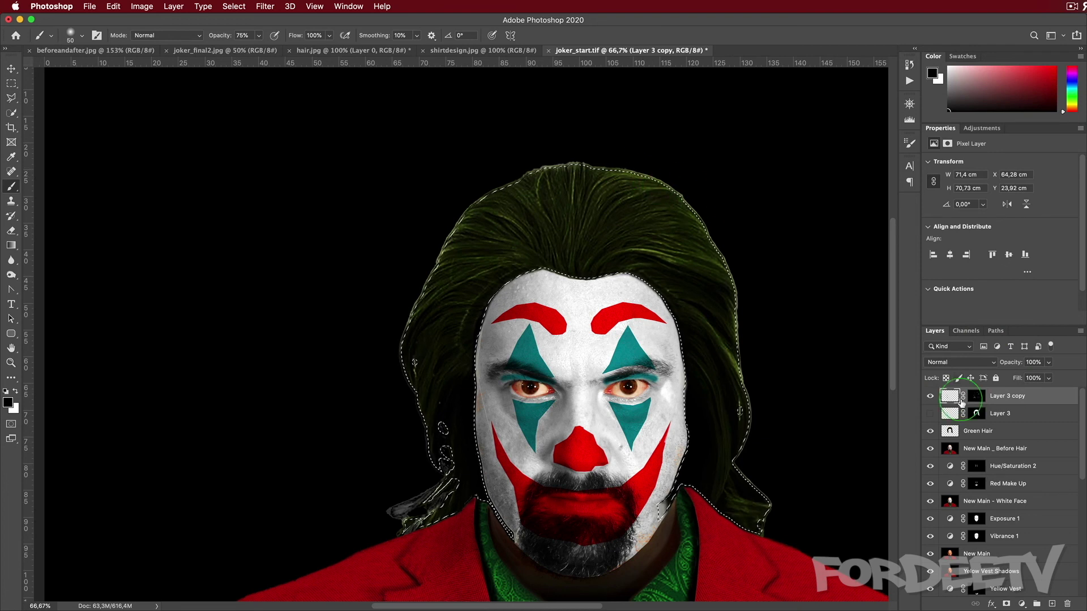
pyautogui.moveTo(1023, 396); pyautogui.dragTo(1066, 604)
pyautogui.click(930, 395)
# - Deselect the hair outline and merge Layer 3 down into the Green Hair layer
pyautogui.press('super+d')
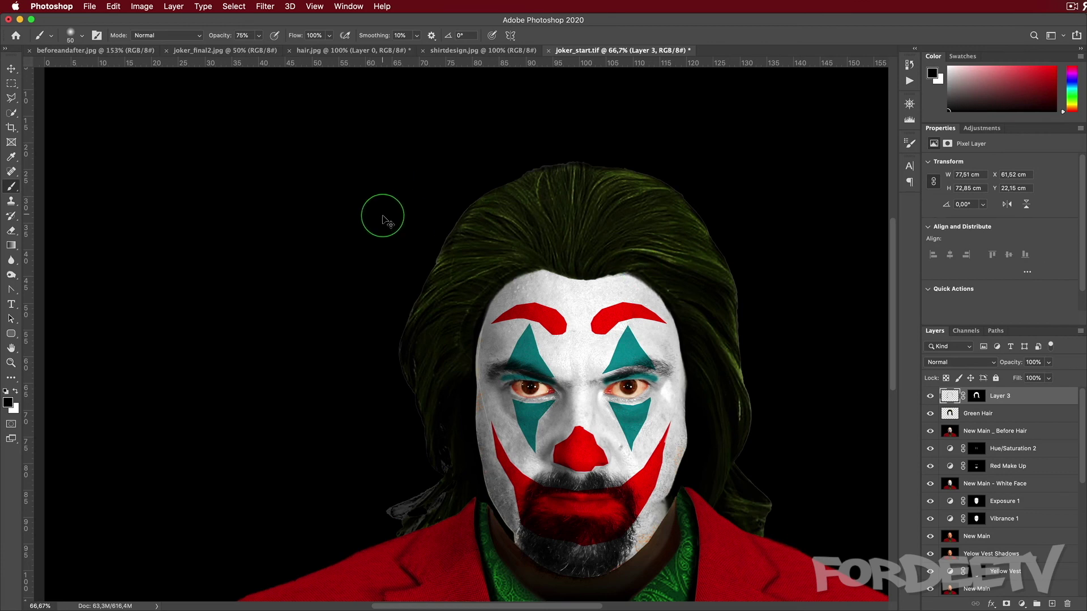
pyautogui.press('super+minus')
pyautogui.press('super+minus')
pyautogui.press('super+e')
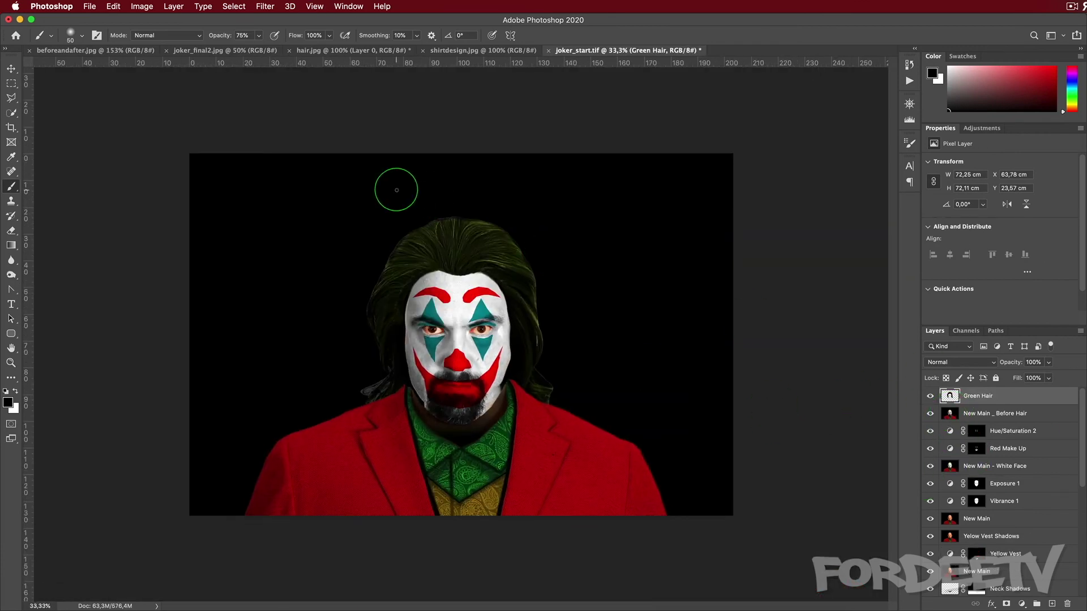
pyautogui.press('w')
pyautogui.hotkey('alt', '[')
pyautogui.moveTo(17, 115); pyautogui.dragTo(54, 140)
pyautogui.click(261, 196)
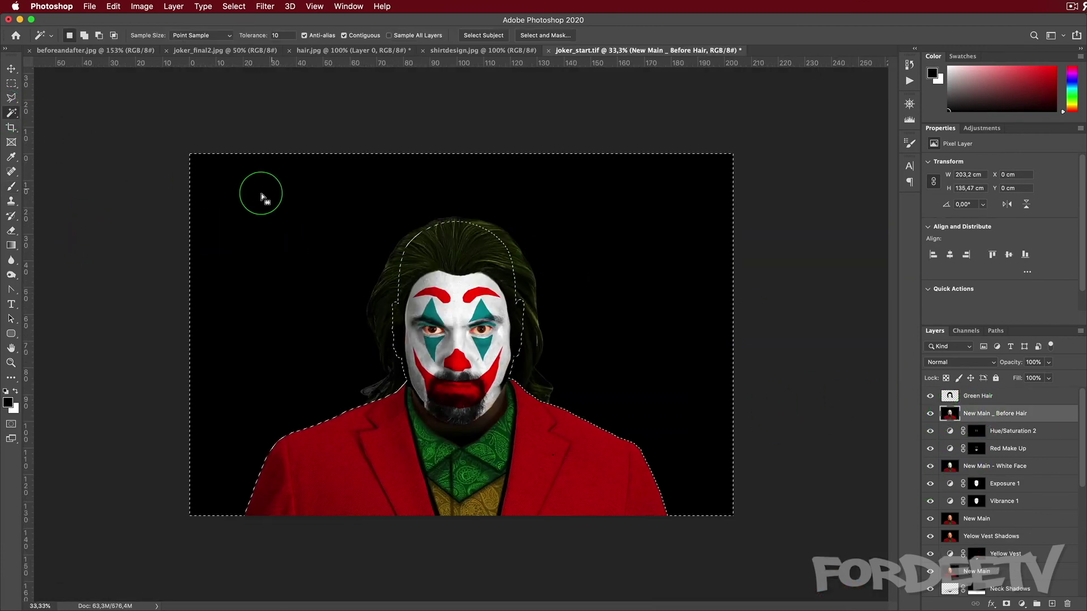
pyautogui.click(966, 403)
pyautogui.press('super+e')
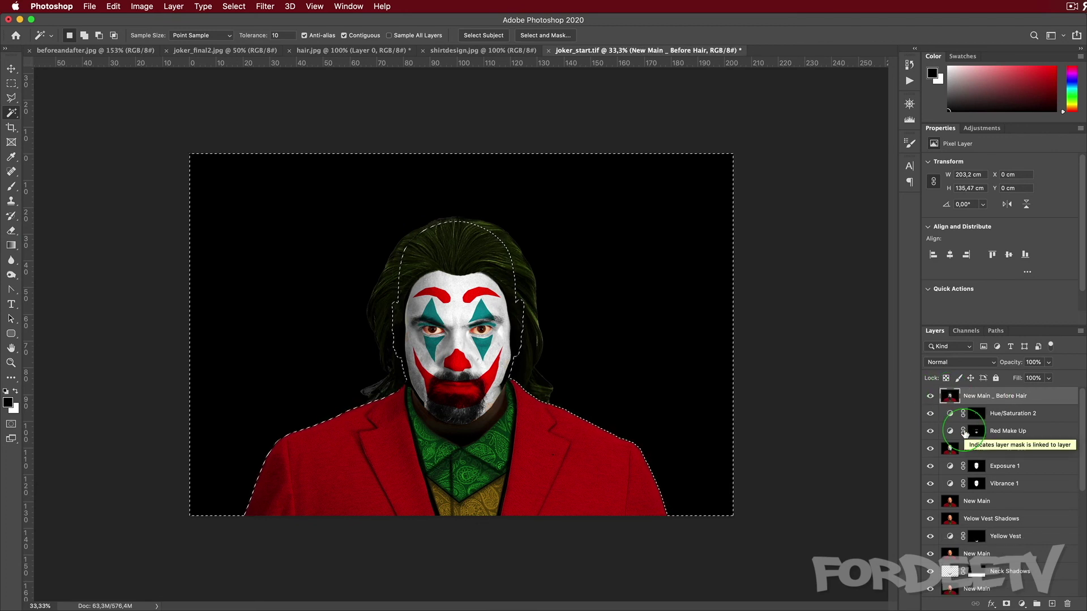
pyautogui.press('super+z')
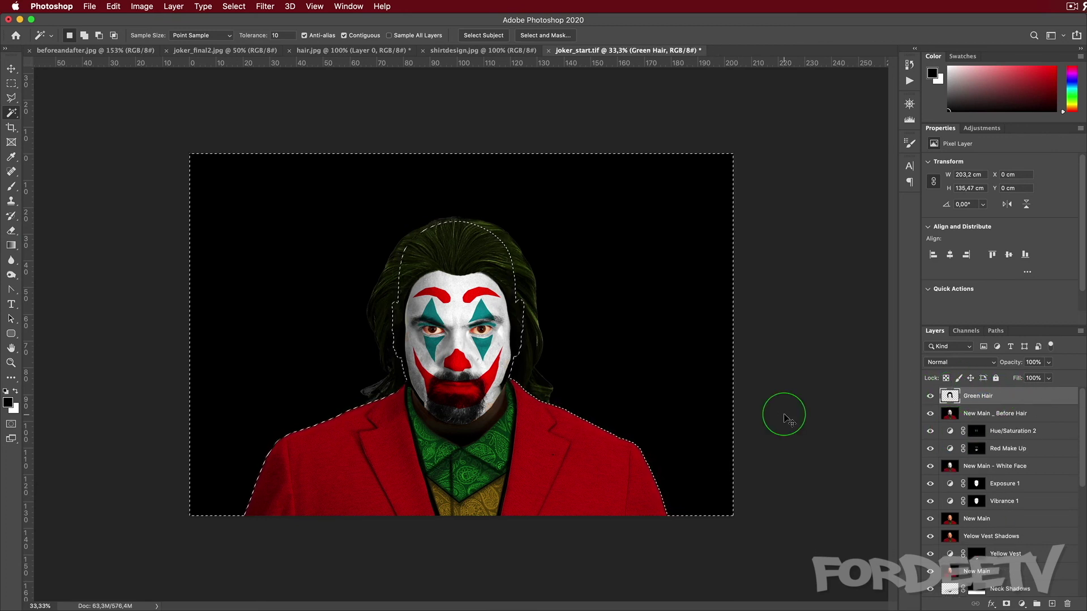
pyautogui.press('super+shift+e')
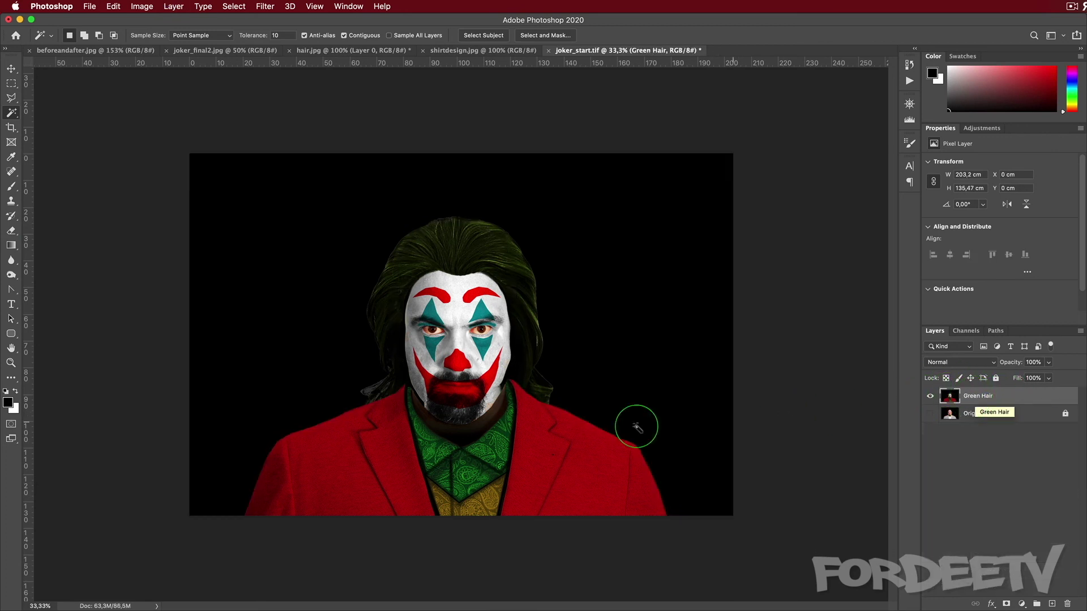
pyautogui.press('super+z')
# - Stamp all visible layers into a new top layer named New Main – Hair and select its black background with the Magic Wand
pyautogui.press('super+alt+shift+e')
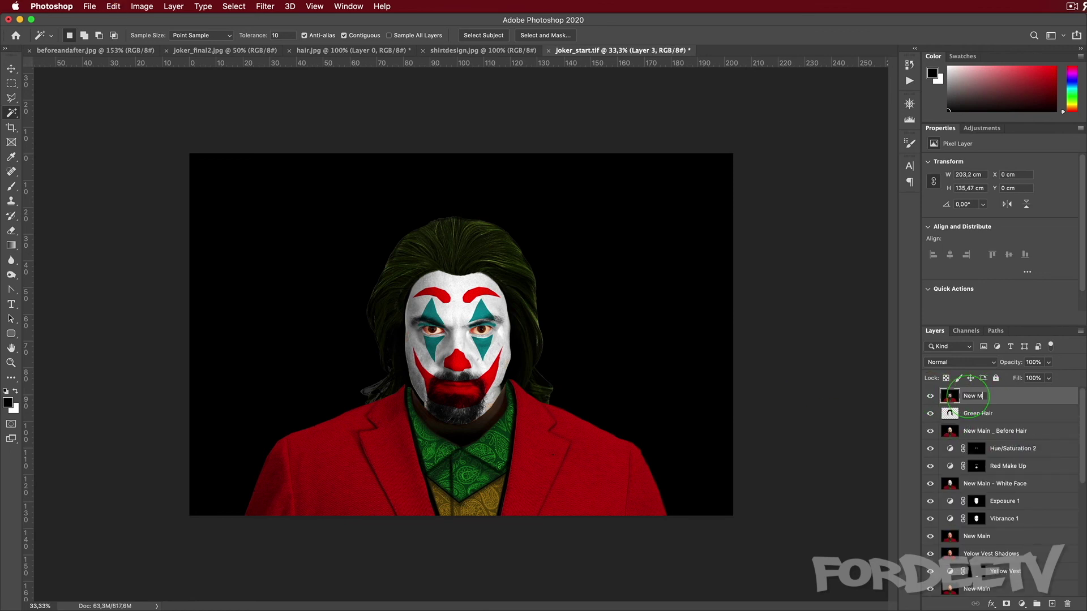
pyautogui.click(297, 276)
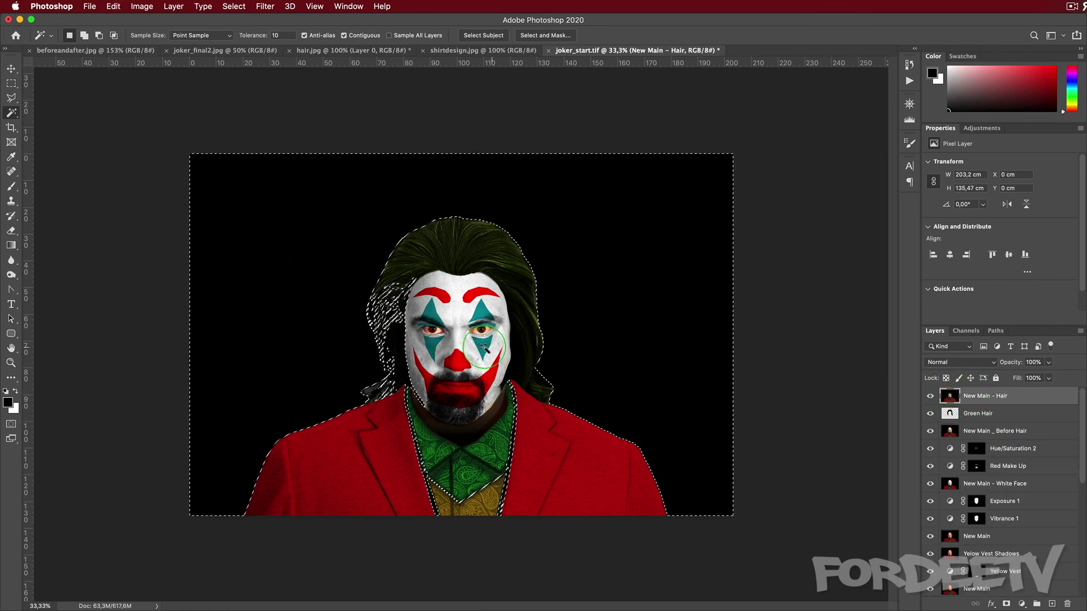
# - Subtract the lower face, neck, shirt and vest area from the selection with the Polygonal Lasso
pyautogui.press('l')
pyautogui.keyDown('alt'); pyautogui.click(526, 403); pyautogui.keyUp('alt')
pyautogui.click(499, 356)
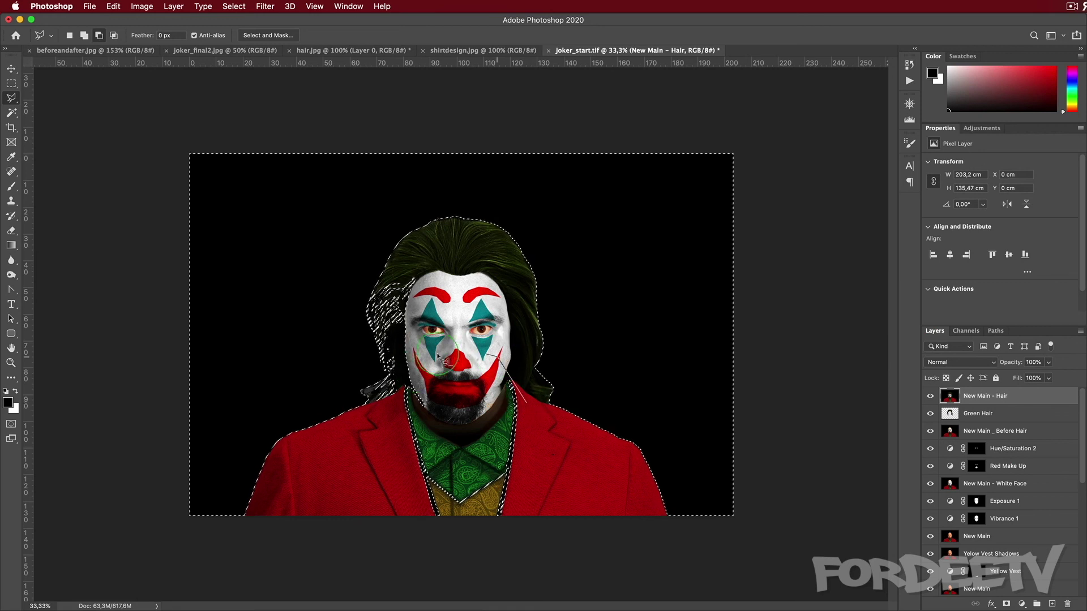
pyautogui.click(404, 363)
pyautogui.click(399, 425)
pyautogui.click(407, 550)
pyautogui.click(575, 534)
pyautogui.click(526, 403)
# - Subtract the speckled hair area on the face's left side from the background selection with the Polygonal Lasso
pyautogui.click(426, 254)
pyautogui.click(374, 288)
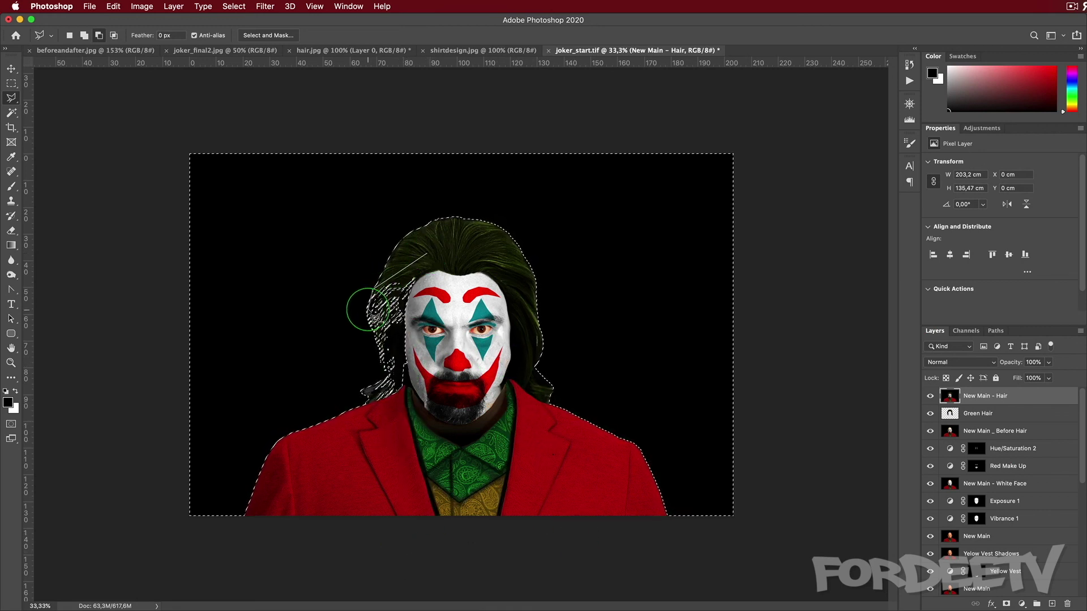
pyautogui.click(366, 310)
pyautogui.click(385, 369)
pyautogui.click(406, 387)
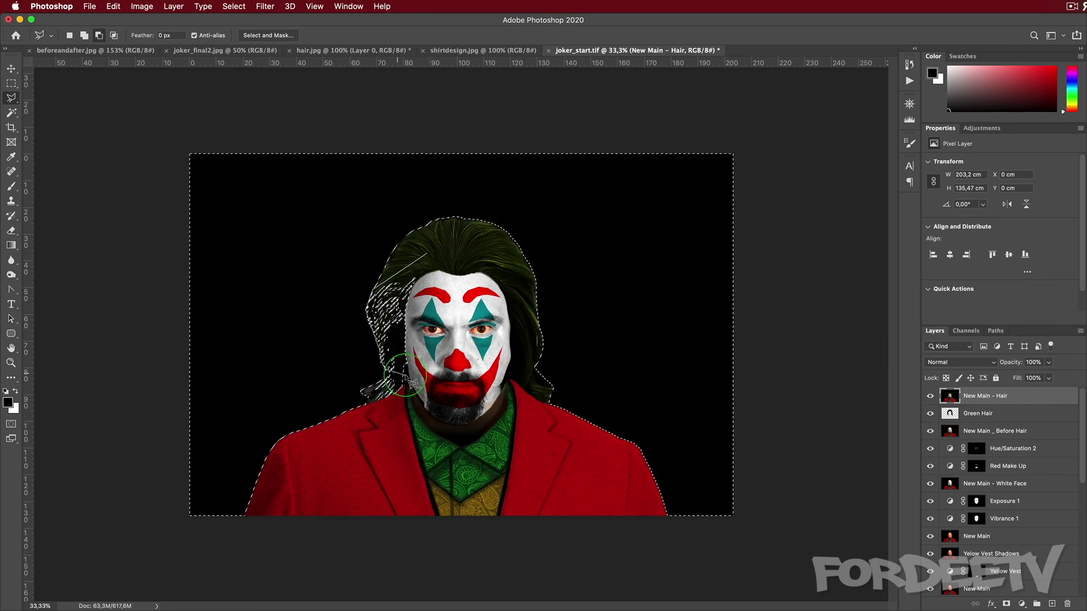
pyautogui.doubleClick(508, 300)
# - Copy the Joker figure without the background onto its own layer and place a new empty layer beneath it
pyautogui.press('super+j')
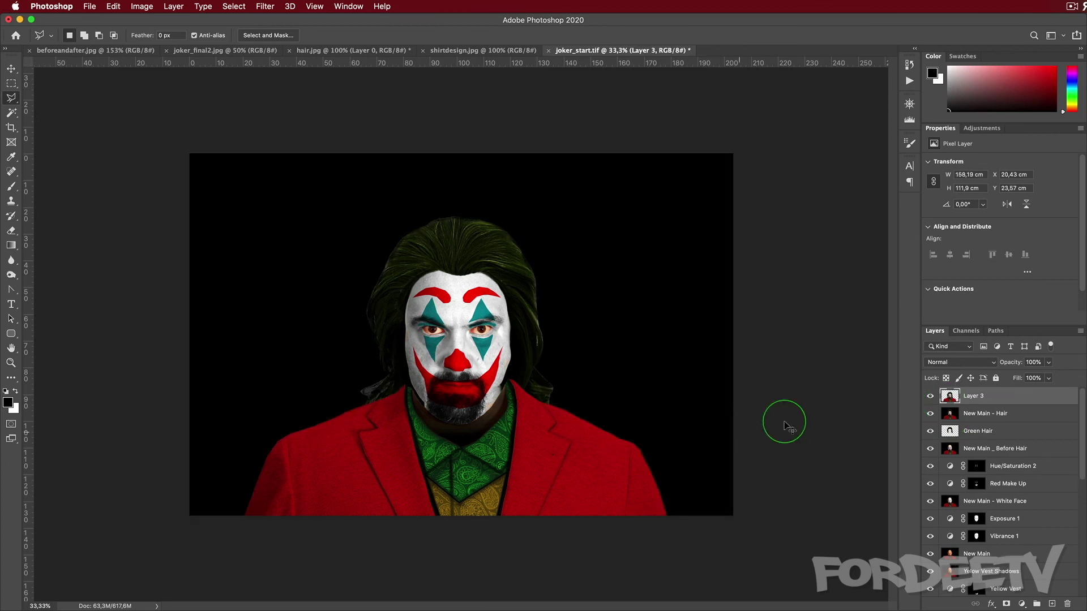
pyautogui.click(1052, 603)
pyautogui.moveTo(988, 396); pyautogui.dragTo(988, 421)
# - Add the text JOKER in the Gothic Joker font at 500 pt beside the figure, below the cut-out figure layer
pyautogui.click(908, 163)
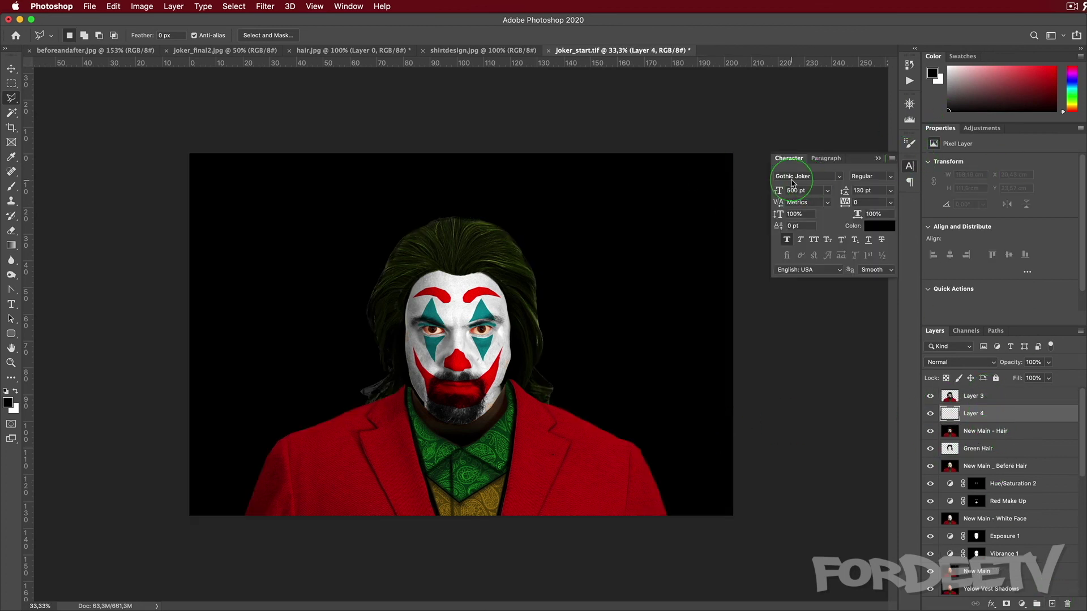
pyautogui.click(907, 163)
pyautogui.press('t')
pyautogui.click(289, 326)
pyautogui.write('Joker')
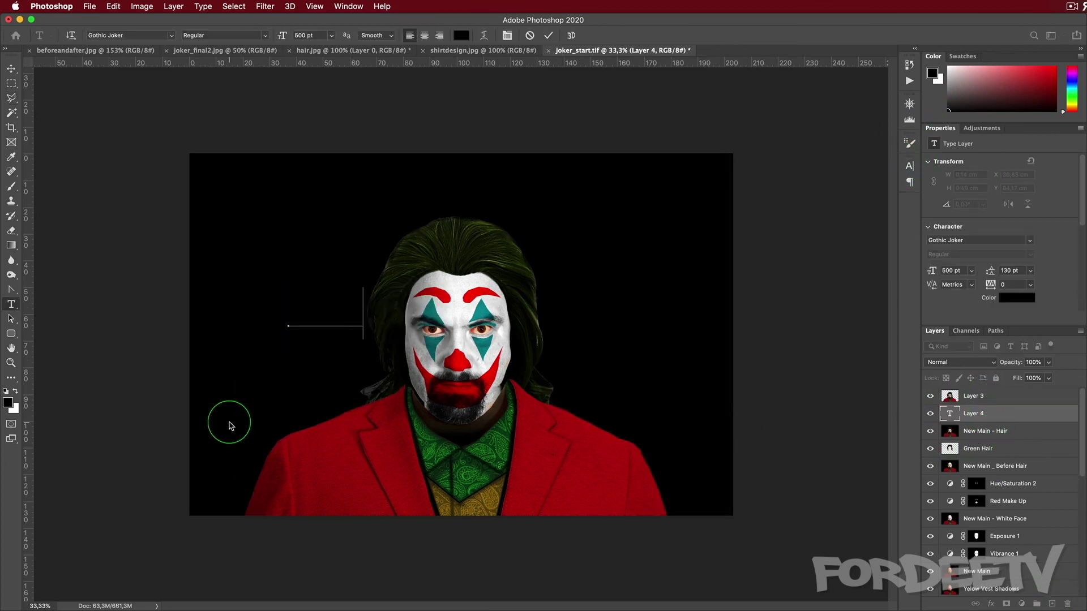
# - Change the colour of the whole JOKER text to white
pyautogui.press('super+a')
pyautogui.click(907, 166)
pyautogui.click(873, 226)
pyautogui.moveTo(543, 362); pyautogui.dragTo(217, 123)
pyautogui.press('Return')
pyautogui.click(14, 69)
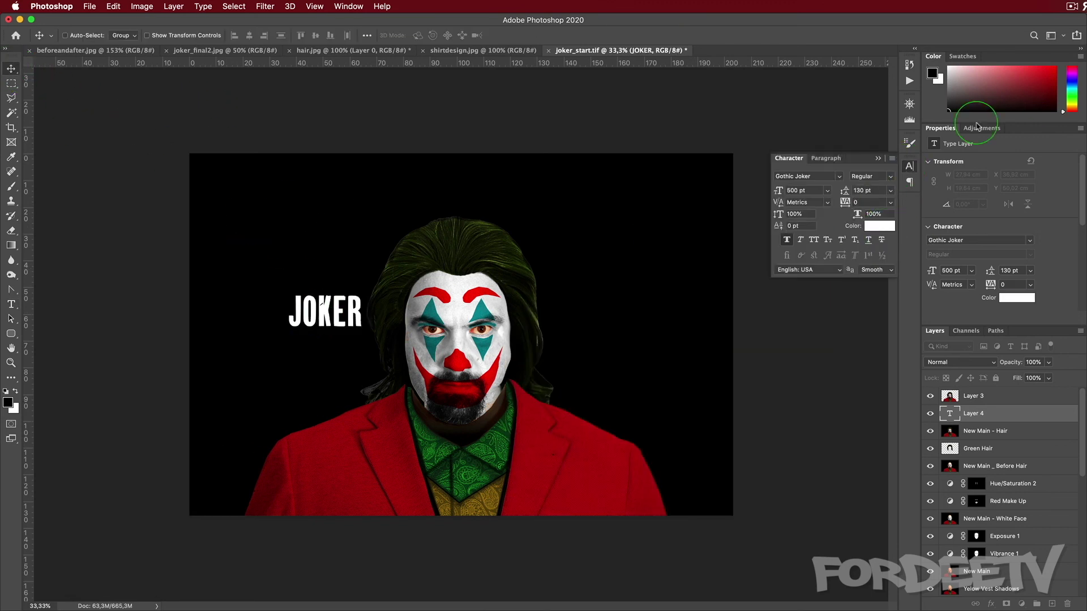
pyautogui.click(909, 166)
# - Scale the JOKER text up to about 833% and place it behind the figure, filling the canvas width
pyautogui.press('super+t')
pyautogui.moveTo(361, 339); pyautogui.dragTo(737, 595)
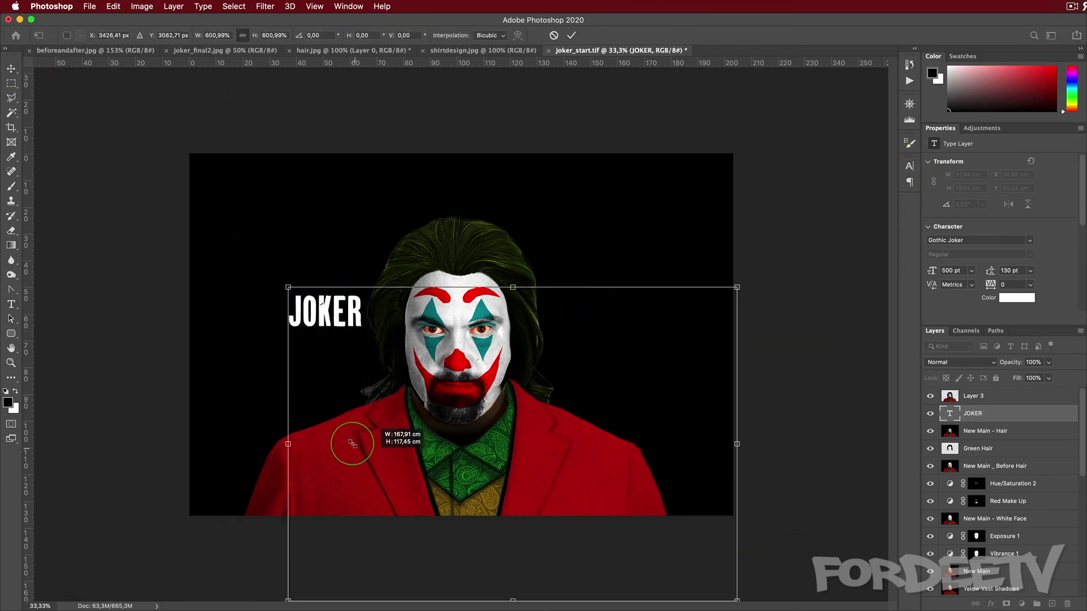
pyautogui.moveTo(346, 442); pyautogui.dragTo(296, 296)
pyautogui.moveTo(691, 445); pyautogui.dragTo(788, 492)
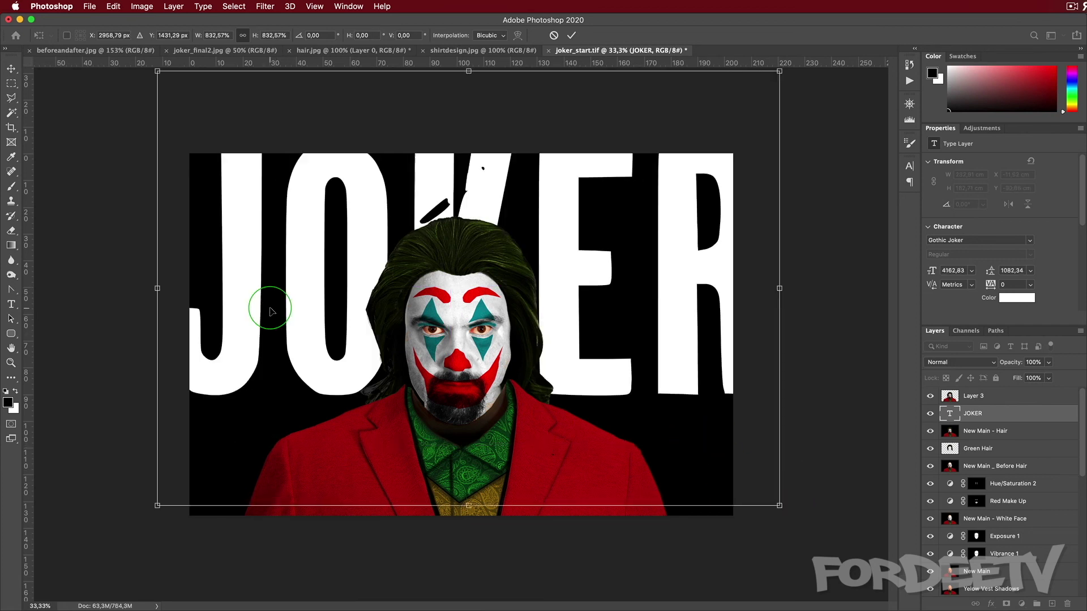
# - Move the enlarged JOKER text down by about 120 px
pyautogui.hotkey('shift', 'Down')
pyautogui.hotkey('shift', 'Down')
pyautogui.hotkey('shift', 'Down')
pyautogui.hotkey('shift', 'Down')
pyautogui.hotkey('shift', 'Down')
pyautogui.hotkey('shift', 'Down')
pyautogui.hotkey('shift', 'Down')
pyautogui.hotkey('shift', 'Down')
pyautogui.hotkey('shift', 'Down')
pyautogui.hotkey('shift', 'Down')
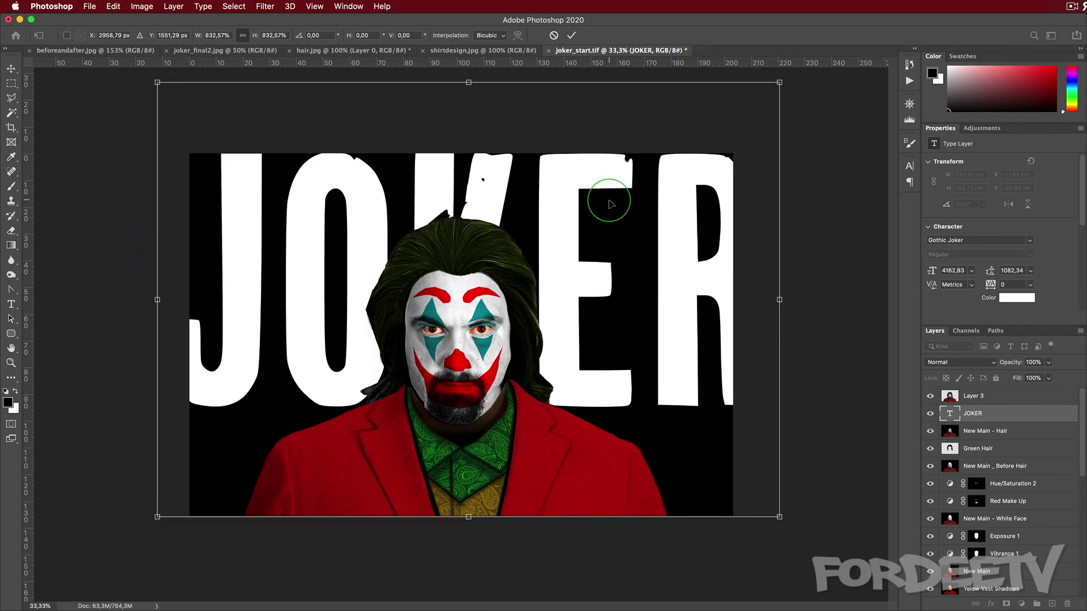
# - Reduce the JOKER text to about 724% scale so all letters fit the canvas, and centre it behind the figure
pyautogui.moveTo(779, 82); pyautogui.dragTo(732, 121)
pyautogui.hotkey('shift', 'Left')
pyautogui.hotkey('shift', 'Left')
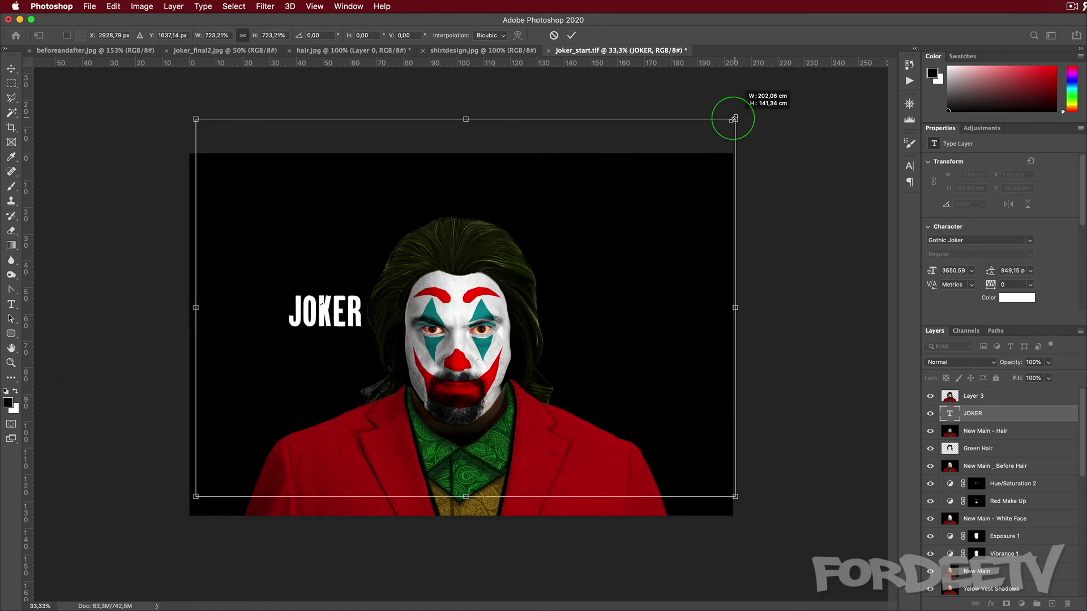
pyautogui.hotkey('shift', 'Up')
pyautogui.hotkey('shift', 'Right')
pyautogui.hotkey('shift', 'Right')
pyautogui.hotkey('shift', 'Right')
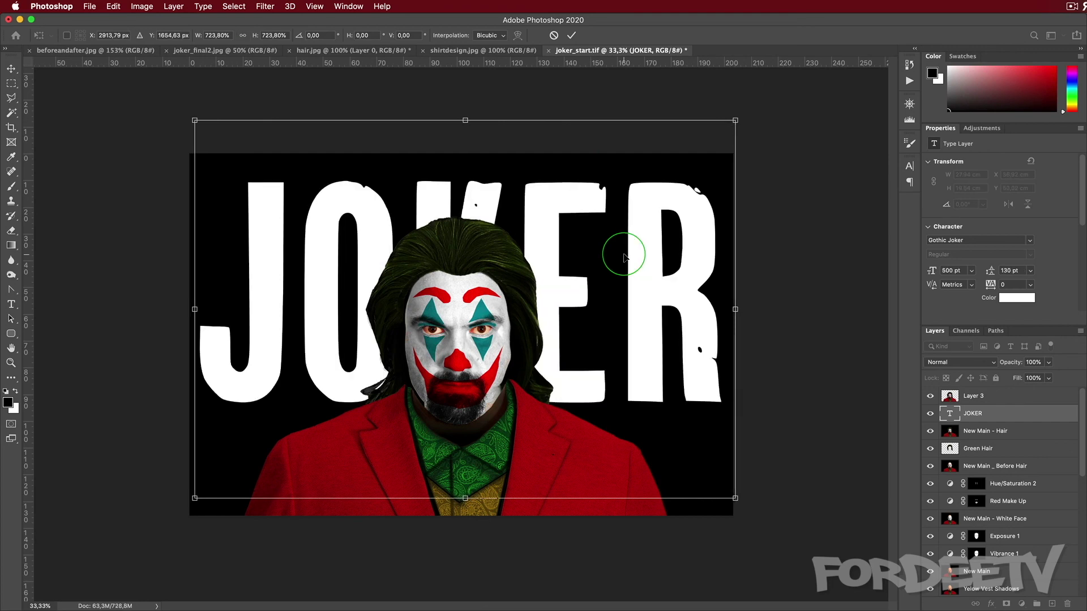
# - Apply the text transform, then add a new layer above Layer 3 and fill it with gray
pyautogui.click(992, 394)
pyautogui.click(1052, 603)
pyautogui.click(111, 7)
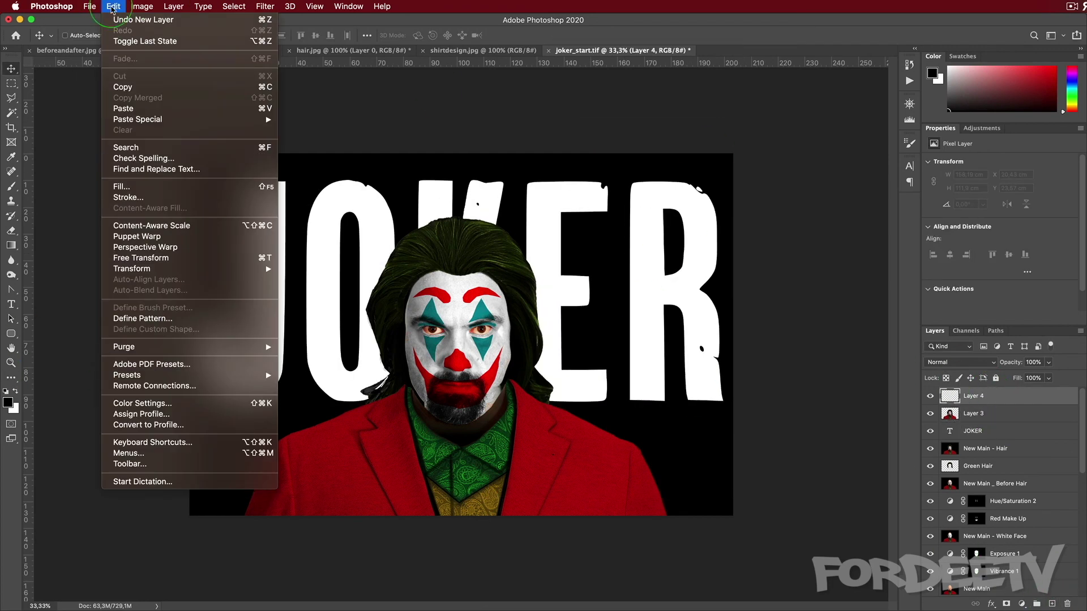
pyautogui.click(108, 186)
pyautogui.click(405, 190)
pyautogui.click(403, 268)
pyautogui.press('Return')
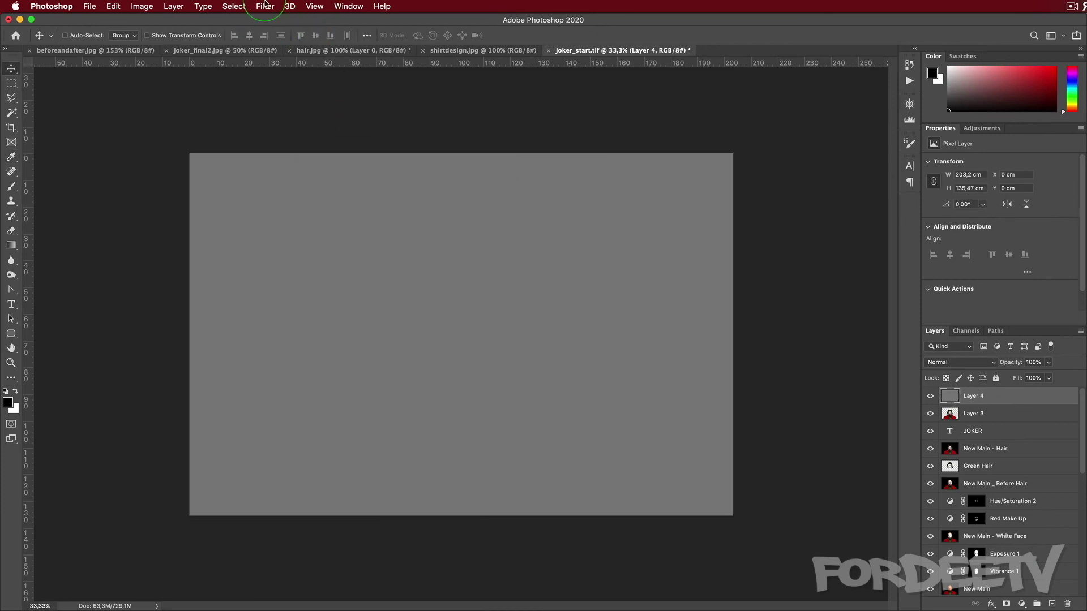
# - Add 20% noise with Uniform distribution to the gray layer
pyautogui.click(265, 6)
pyautogui.moveTo(340, 170)
pyautogui.click(493, 172)
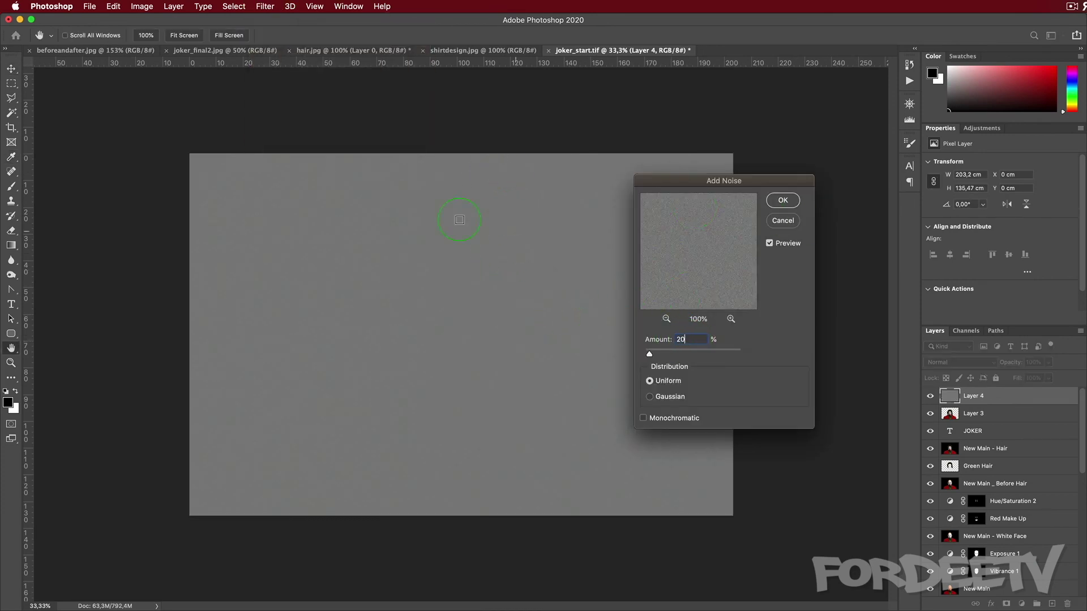
pyautogui.press('Return')
# - Set the noise layer to Multiply blending at 12% opacity and compare the poster with it hidden and shown
pyautogui.click(954, 362)
pyautogui.click(954, 399)
pyautogui.click(1034, 363)
pyautogui.write('12')
pyautogui.click(929, 395)
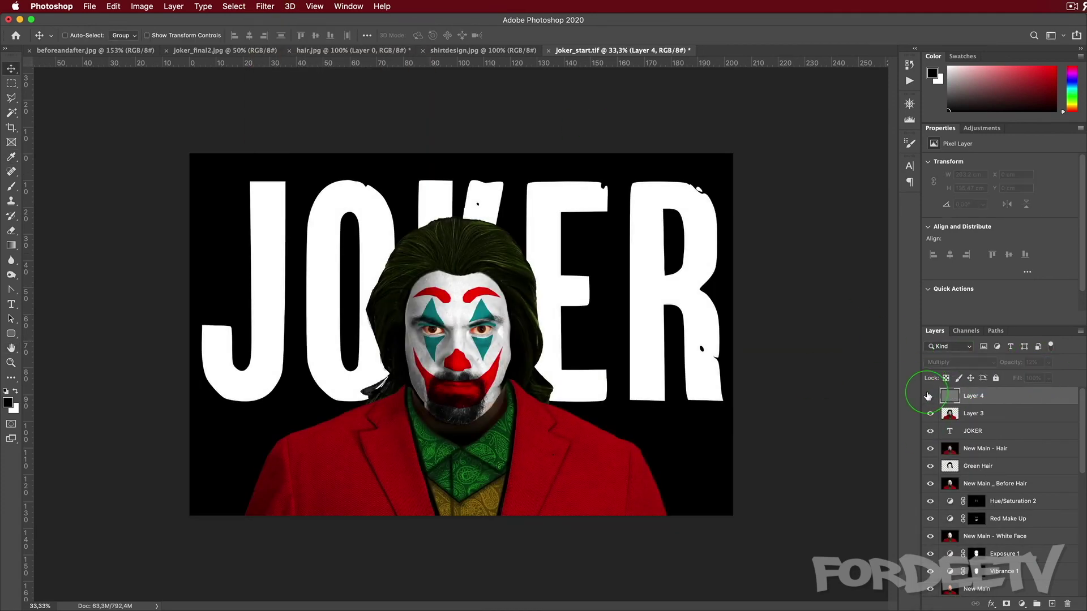
pyautogui.click(928, 395)
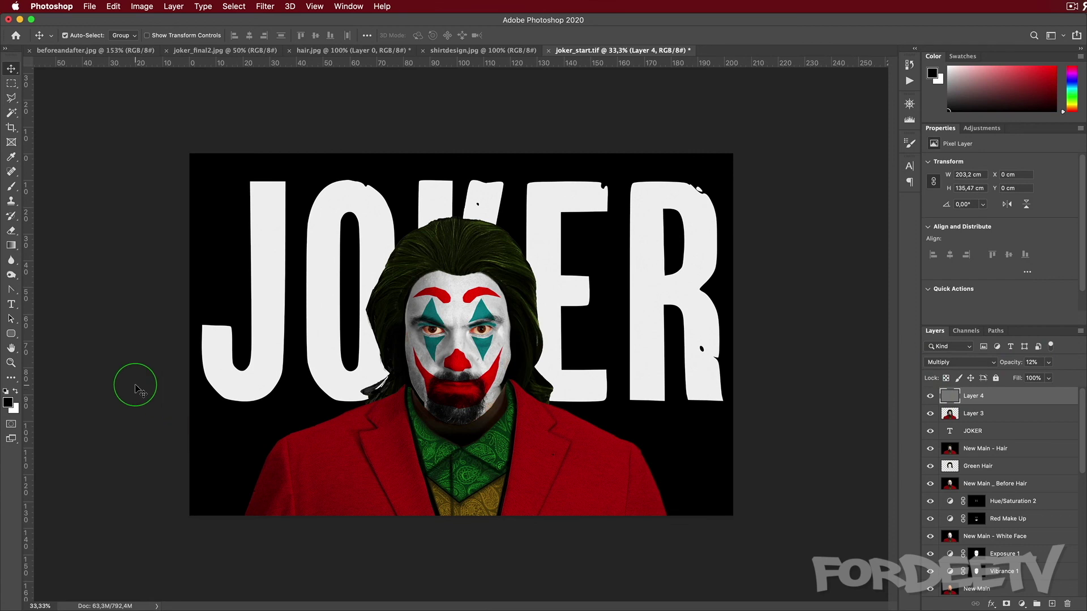